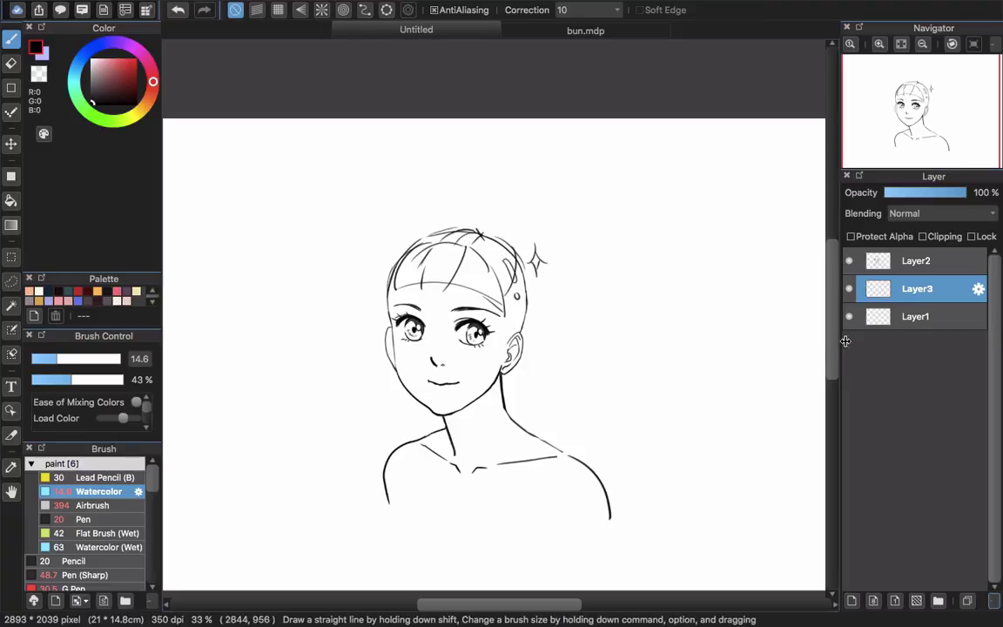
Hide Layer1 and lower the opacity of the rough hair sketch on Layer3 to 17%
{"action": "left_click", "coordinate": [849, 317]}
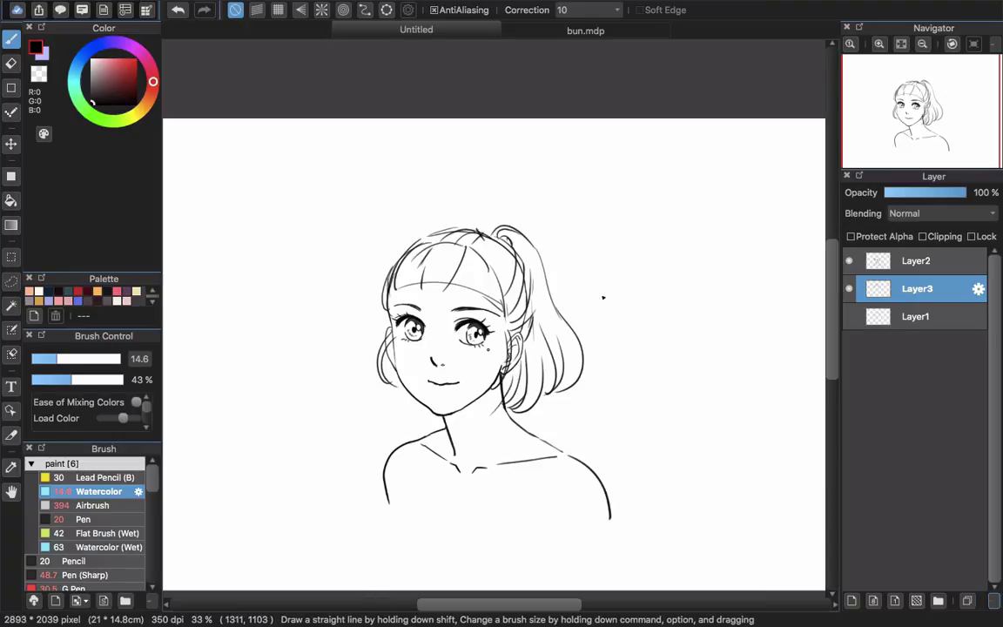
{"action": "left_click_drag", "start_coordinate": [914, 193], "coordinate": [898, 192]}
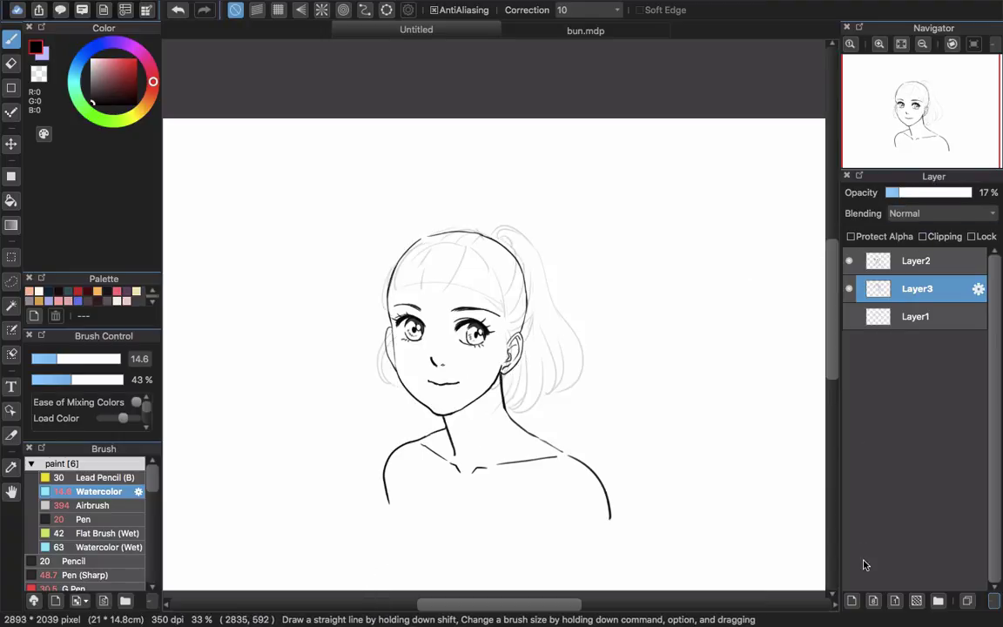
Add a new layer above Layer3 and ink the arched outline of the central fringe section from the parting point
{"action": "left_click", "coordinate": [852, 601]}
{"action": "scroll", "coordinate": [475, 240], "scroll_direction": "up", "scroll_amount": 5}
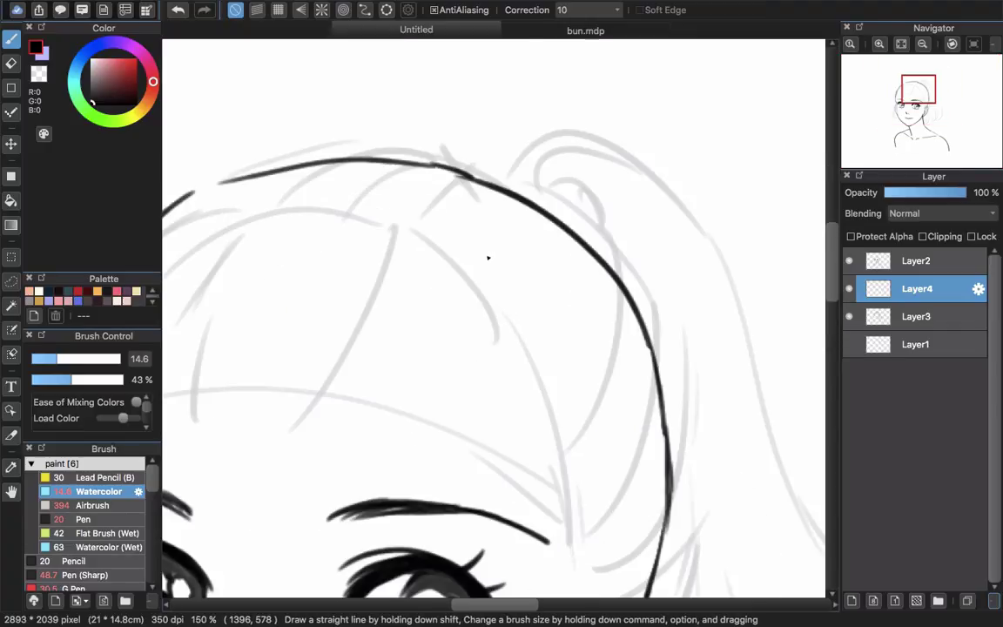
{"action": "mouse_move", "coordinate": [329, 265]}
{"action": "left_mouse_down"}
{"action": "mouse_move", "coordinate": [584, 280]}
{"action": "mouse_move", "coordinate": [576, 269]}
{"action": "left_mouse_up"}
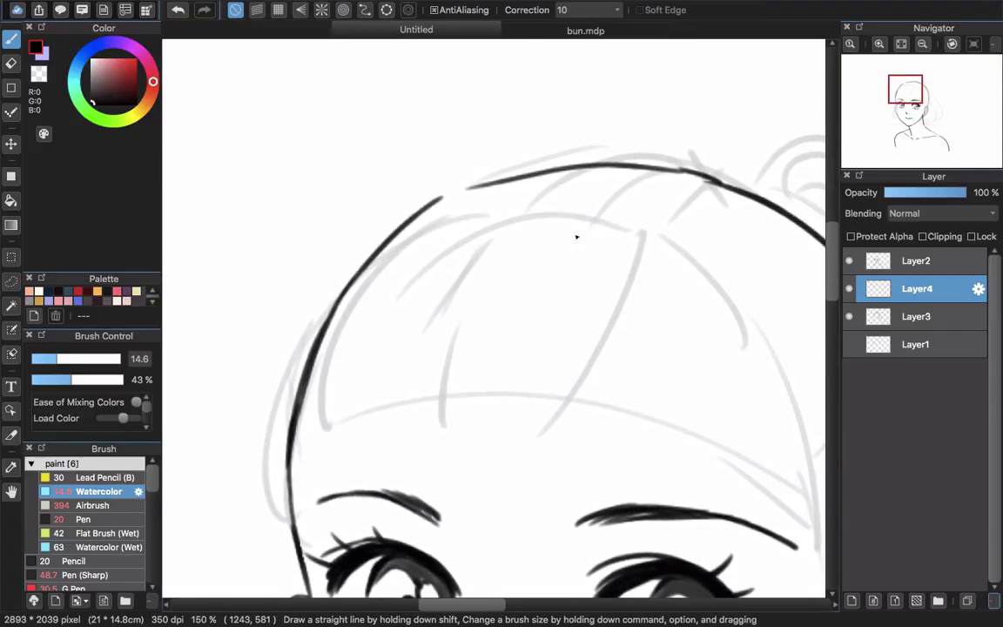
{"action": "mouse_move", "coordinate": [631, 221]}
{"action": "left_mouse_down"}
{"action": "mouse_move", "coordinate": [548, 206]}
{"action": "mouse_move", "coordinate": [454, 294]}
{"action": "mouse_move", "coordinate": [461, 299]}
{"action": "mouse_move", "coordinate": [463, 269]}
{"action": "mouse_move", "coordinate": [442, 348]}
{"action": "mouse_move", "coordinate": [467, 456]}
{"action": "left_mouse_up"}
{"action": "mouse_move", "coordinate": [466, 418]}
{"action": "left_mouse_down"}
{"action": "mouse_move", "coordinate": [540, 328]}
{"action": "mouse_move", "coordinate": [593, 197]}
{"action": "left_mouse_up"}
{"action": "key", "text": "ctrl+z"}
{"action": "mouse_move", "coordinate": [645, 228]}
{"action": "left_mouse_down"}
{"action": "mouse_move", "coordinate": [631, 287]}
{"action": "mouse_move", "coordinate": [581, 378]}
{"action": "mouse_move", "coordinate": [564, 436]}
{"action": "left_mouse_up"}
{"action": "mouse_move", "coordinate": [647, 230]}
{"action": "left_mouse_down"}
{"action": "mouse_move", "coordinate": [646, 270]}
{"action": "mouse_move", "coordinate": [581, 396]}
{"action": "mouse_move", "coordinate": [577, 457]}
{"action": "left_mouse_up"}
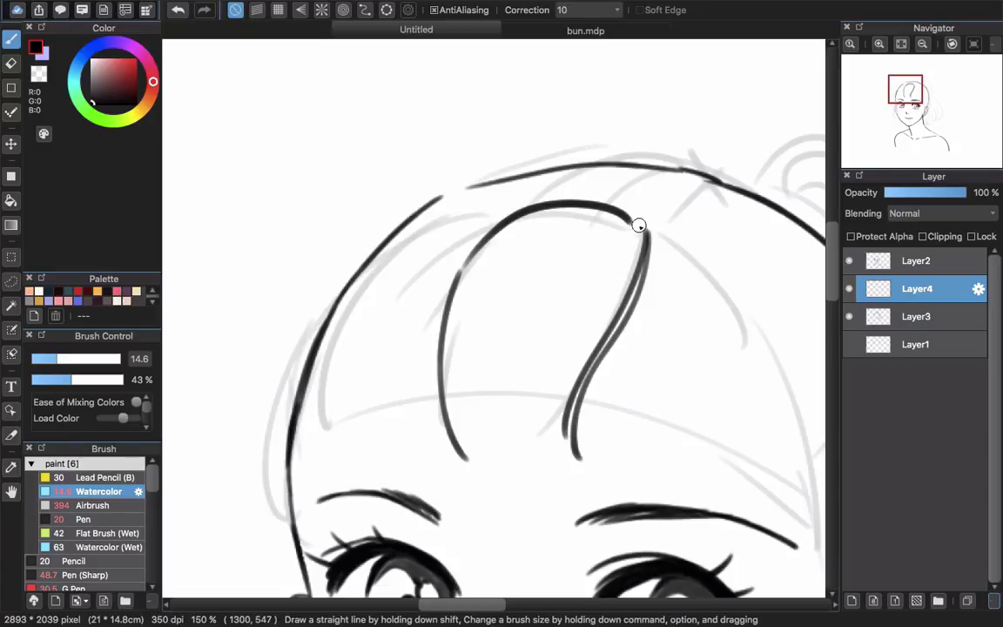
Ink tapering strands inside the central fringe section, running from the parting point down to the forehead
{"action": "mouse_move", "coordinate": [638, 226]}
{"action": "left_mouse_down"}
{"action": "mouse_move", "coordinate": [596, 251]}
{"action": "mouse_move", "coordinate": [548, 425]}
{"action": "mouse_move", "coordinate": [565, 461]}
{"action": "left_mouse_up"}
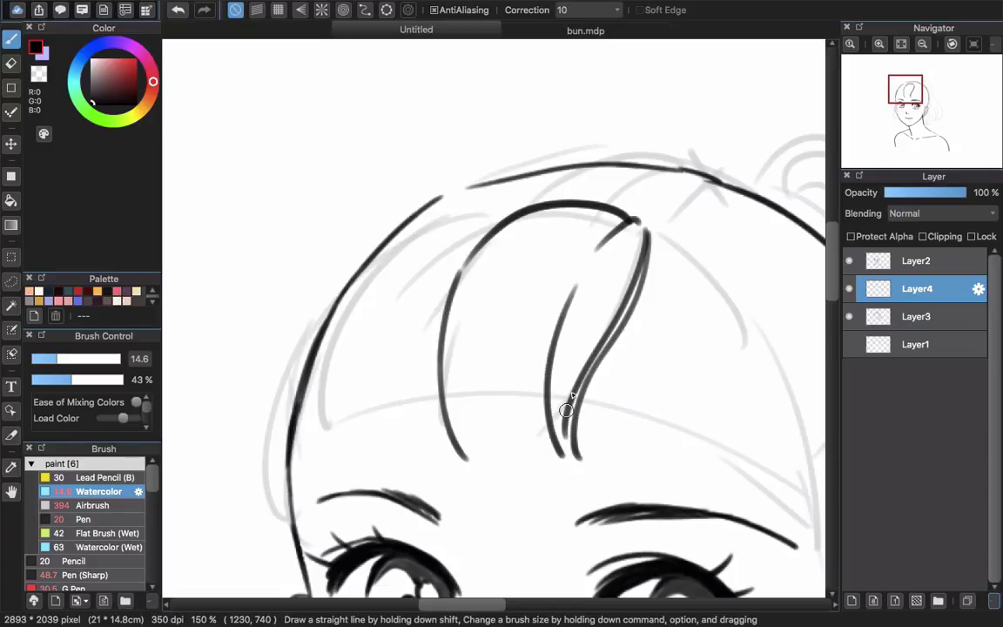
{"action": "left_click_drag", "start_coordinate": [571, 400], "coordinate": [567, 464]}
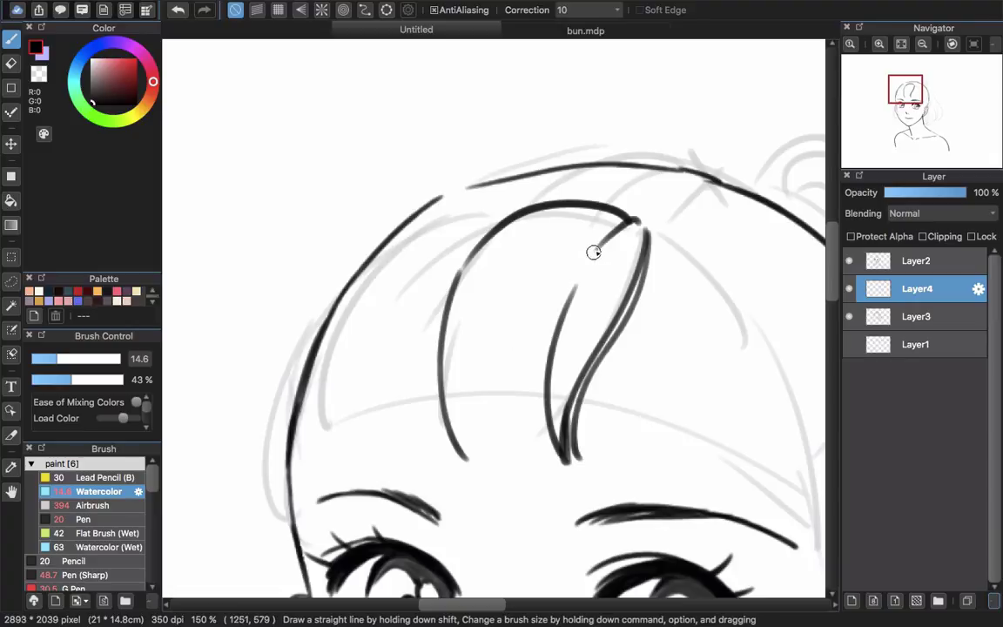
{"action": "mouse_move", "coordinate": [596, 249]}
{"action": "left_mouse_down"}
{"action": "mouse_move", "coordinate": [555, 327]}
{"action": "mouse_move", "coordinate": [530, 416]}
{"action": "left_mouse_up"}
{"action": "left_click_drag", "start_coordinate": [554, 262], "coordinate": [530, 456]}
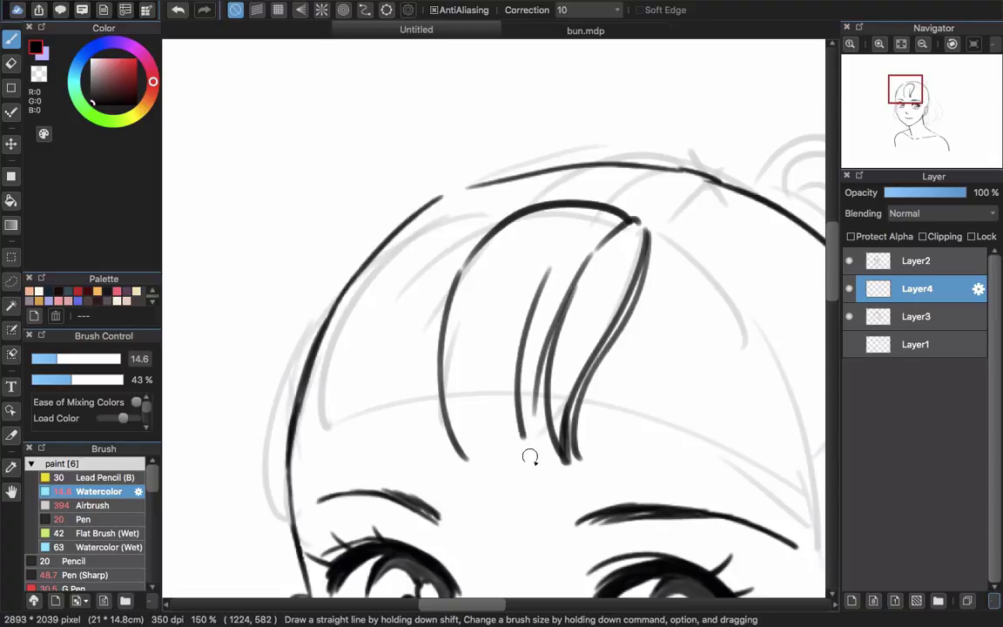
{"action": "left_click_drag", "start_coordinate": [533, 398], "coordinate": [532, 459]}
{"action": "mouse_move", "coordinate": [555, 339]}
{"action": "left_mouse_down"}
{"action": "mouse_move", "coordinate": [540, 404]}
{"action": "mouse_move", "coordinate": [547, 463]}
{"action": "left_mouse_up"}
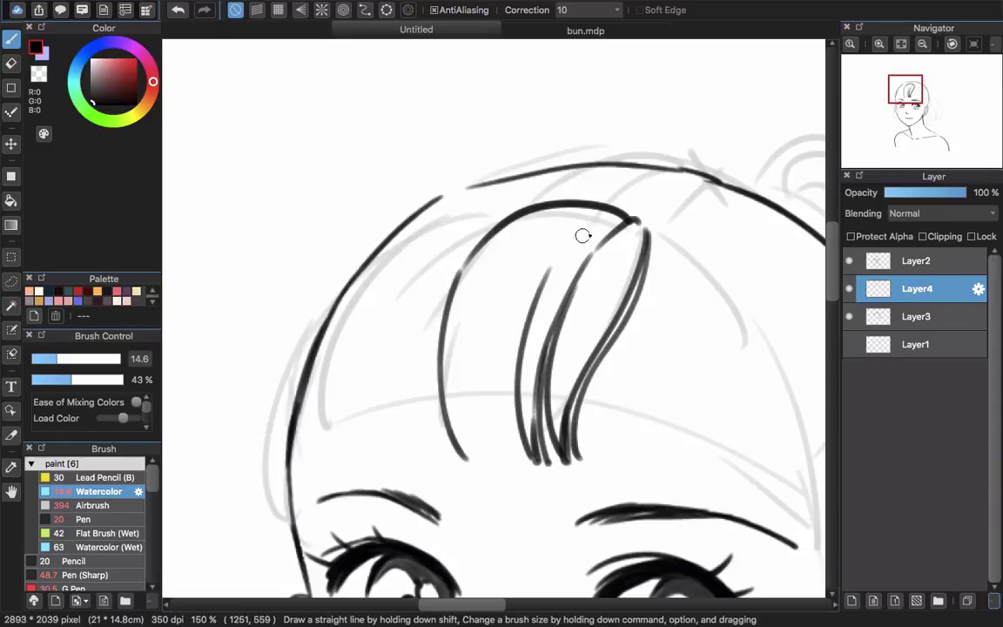
Ink more strands toward the left of the central fringe section and erase the lower ends to a shorter, even edge
{"action": "left_click_drag", "start_coordinate": [564, 249], "coordinate": [483, 447]}
{"action": "left_click_drag", "start_coordinate": [522, 298], "coordinate": [495, 445]}
{"action": "mouse_move", "coordinate": [493, 310]}
{"action": "left_mouse_down"}
{"action": "mouse_move", "coordinate": [480, 441]}
{"action": "mouse_move", "coordinate": [489, 461]}
{"action": "mouse_move", "coordinate": [466, 369]}
{"action": "mouse_move", "coordinate": [466, 457]}
{"action": "left_mouse_up"}
{"action": "key", "text": "super+z"}
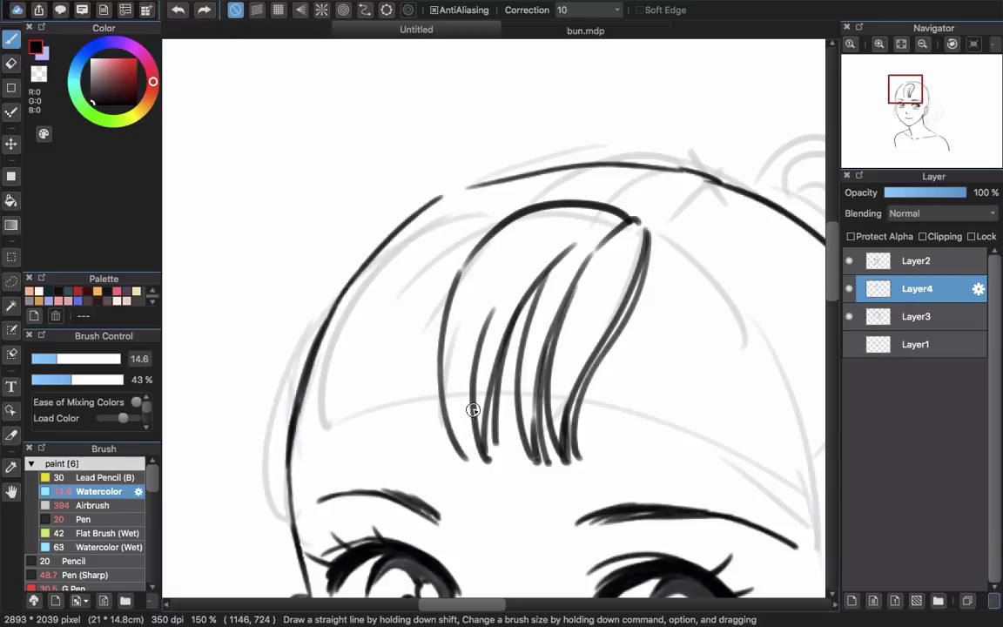
{"action": "mouse_move", "coordinate": [481, 332]}
{"action": "left_mouse_down"}
{"action": "mouse_move", "coordinate": [469, 372]}
{"action": "mouse_move", "coordinate": [477, 459]}
{"action": "left_mouse_up"}
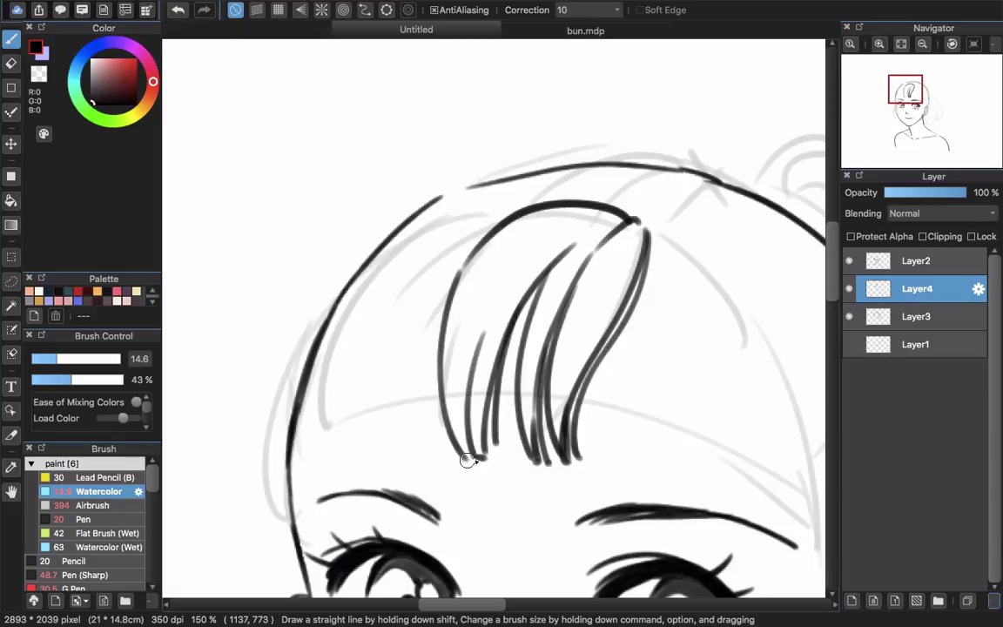
{"action": "left_click_drag", "start_coordinate": [381, 358], "coordinate": [470, 329]}
{"action": "key", "text": "super+z"}
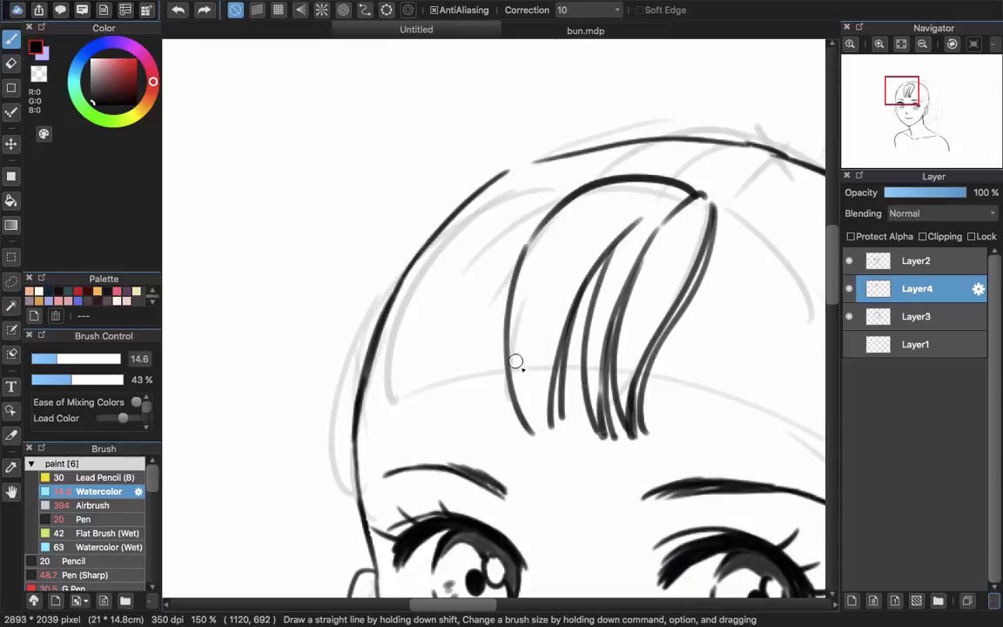
{"action": "mouse_move", "coordinate": [559, 298]}
{"action": "left_mouse_down"}
{"action": "mouse_move", "coordinate": [539, 395]}
{"action": "mouse_move", "coordinate": [566, 414]}
{"action": "mouse_move", "coordinate": [492, 411]}
{"action": "mouse_move", "coordinate": [505, 399]}
{"action": "mouse_move", "coordinate": [594, 404]}
{"action": "mouse_move", "coordinate": [664, 424]}
{"action": "mouse_move", "coordinate": [477, 429]}
{"action": "mouse_move", "coordinate": [632, 442]}
{"action": "left_mouse_up"}
{"action": "key", "text": "e"}
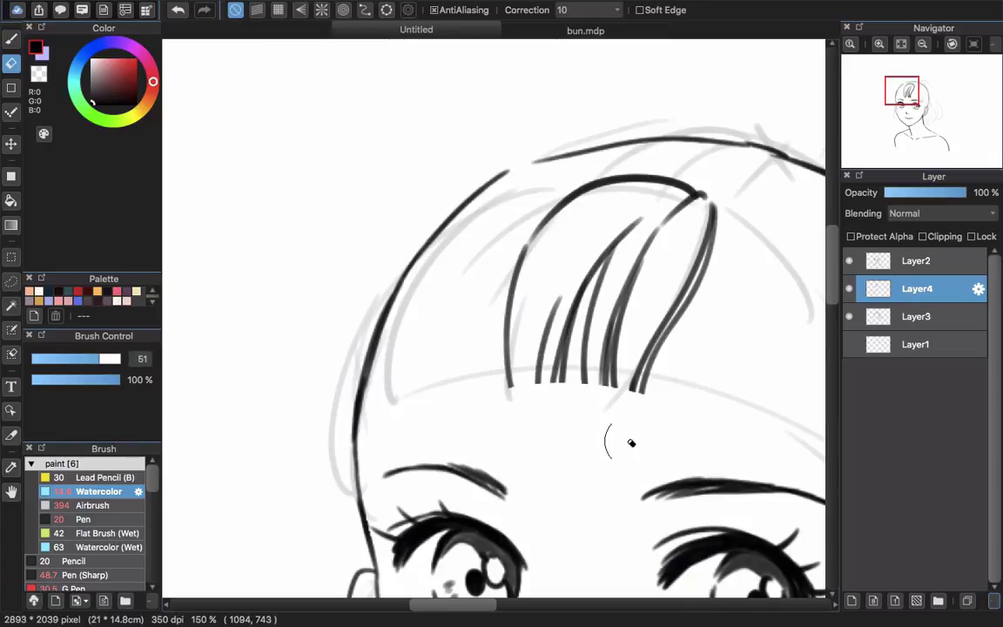
{"action": "key", "text": "b"}
{"action": "left_click_drag", "start_coordinate": [533, 298], "coordinate": [536, 388]}
{"action": "left_click_drag", "start_coordinate": [636, 344], "coordinate": [625, 392]}
{"action": "key", "text": "super+z"}
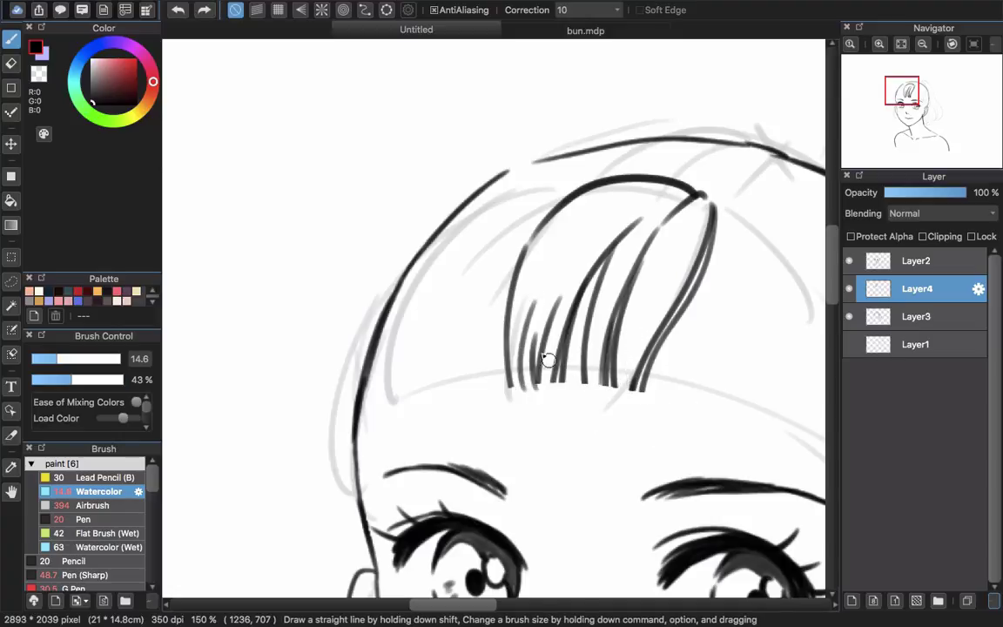
{"action": "key", "text": "super+z"}
{"action": "key", "text": "super+z"}
Reduce the brush size to 9.5 and ink thin strands in the fringe, joining the middle strand to the parting point
{"action": "left_click_drag", "start_coordinate": [561, 335], "coordinate": [475, 339]}
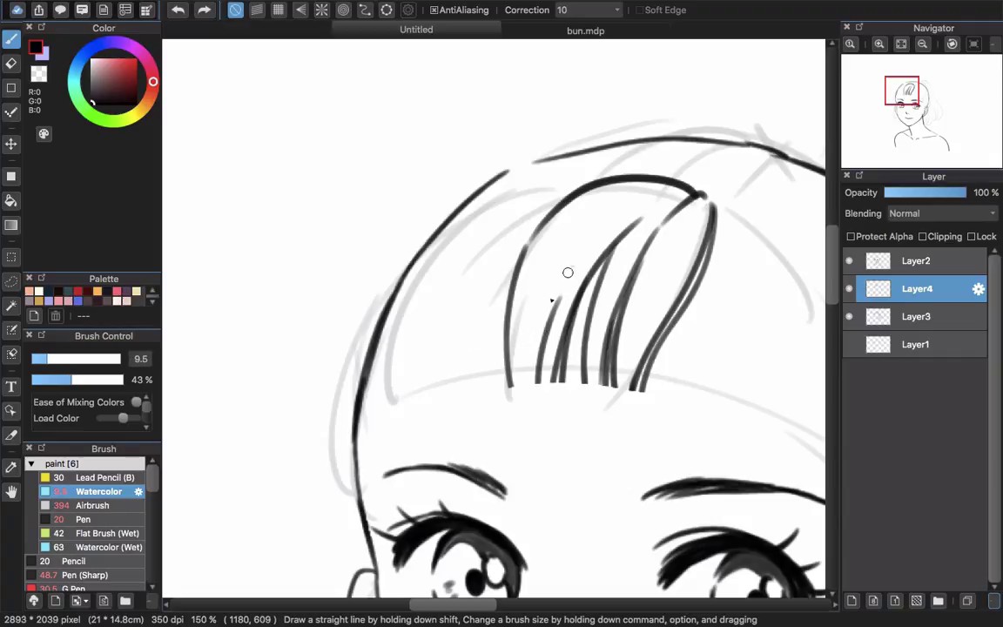
{"action": "left_click_drag", "start_coordinate": [568, 273], "coordinate": [534, 383]}
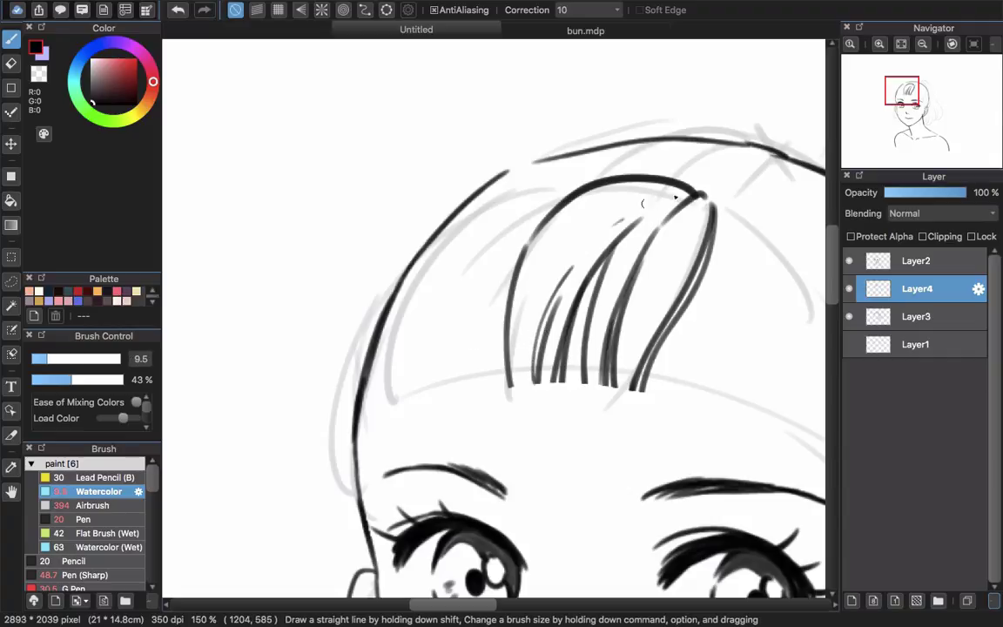
{"action": "left_click_drag", "start_coordinate": [645, 204], "coordinate": [698, 195]}
{"action": "key", "text": "super+z"}
{"action": "left_click_drag", "start_coordinate": [633, 227], "coordinate": [697, 195]}
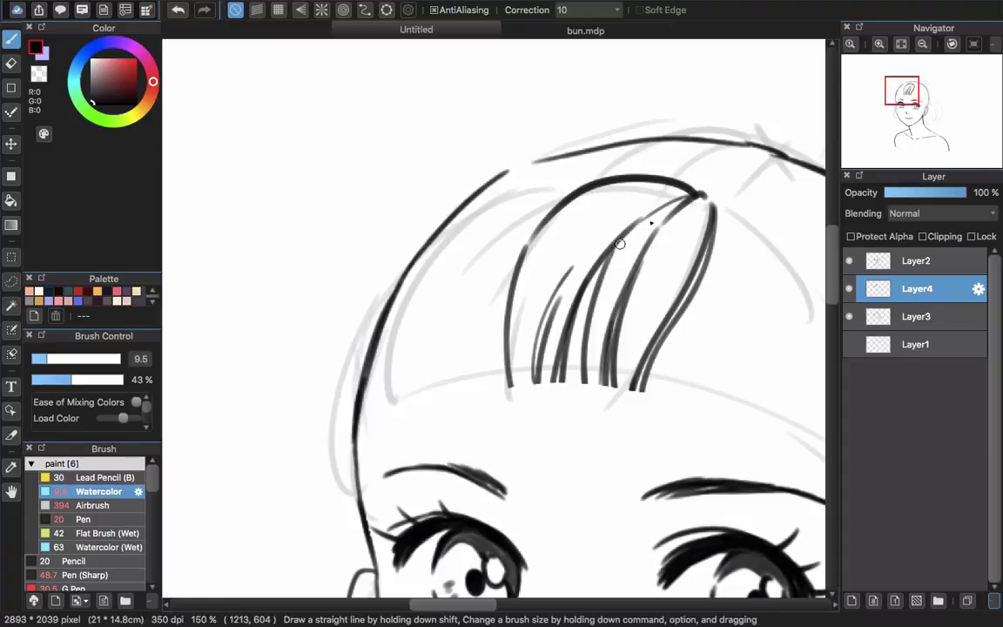
{"action": "left_click_drag", "start_coordinate": [619, 248], "coordinate": [696, 196]}
Ink the next overlapping fringe strands left of the central section, curving up to the top of its arch
{"action": "left_click_drag", "start_coordinate": [499, 272], "coordinate": [569, 242]}
{"action": "left_click_drag", "start_coordinate": [641, 165], "coordinate": [565, 248]}
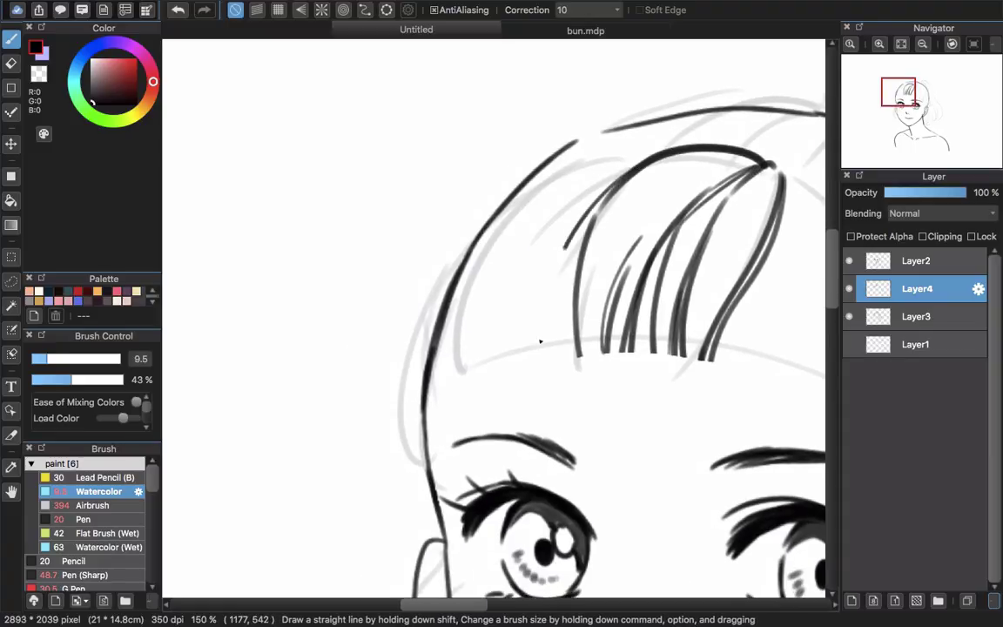
{"action": "left_click_drag", "start_coordinate": [540, 341], "coordinate": [542, 353]}
{"action": "left_click_drag", "start_coordinate": [604, 210], "coordinate": [548, 356]}
{"action": "mouse_move", "coordinate": [586, 233]}
{"action": "left_mouse_down"}
{"action": "mouse_move", "coordinate": [562, 346]}
{"action": "mouse_move", "coordinate": [517, 320]}
{"action": "mouse_move", "coordinate": [571, 410]}
{"action": "mouse_move", "coordinate": [583, 446]}
{"action": "left_mouse_up"}
{"action": "scroll", "coordinate": [610, 261], "scroll_direction": "up", "scroll_amount": 3}
{"action": "scroll", "coordinate": [610, 261], "scroll_direction": "left", "scroll_amount": 2}
{"action": "left_click_drag", "start_coordinate": [530, 325], "coordinate": [566, 304]}
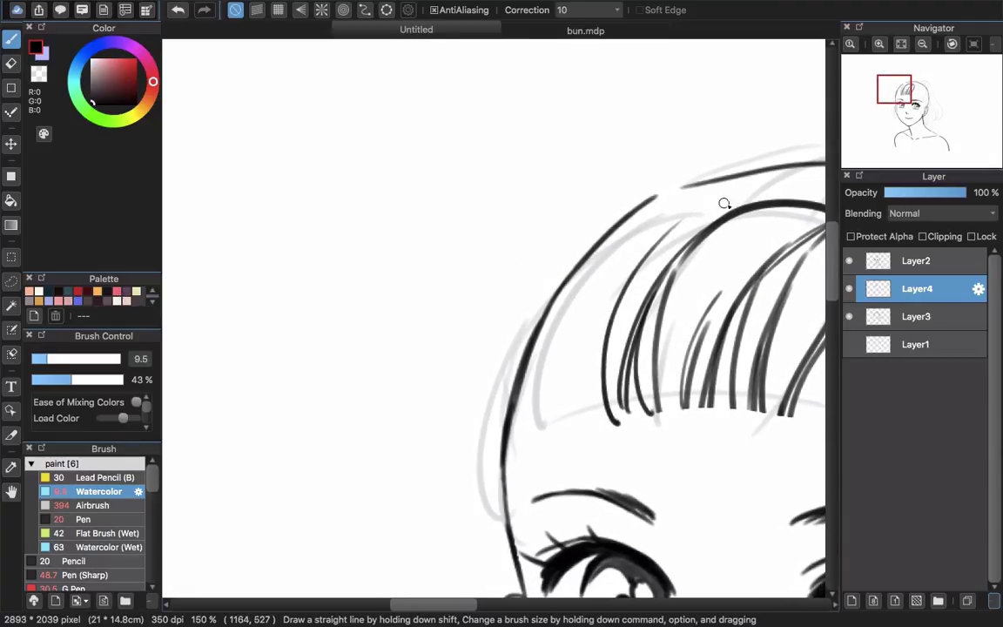
{"action": "mouse_move", "coordinate": [691, 215]}
{"action": "left_mouse_down"}
{"action": "mouse_move", "coordinate": [728, 200]}
{"action": "mouse_move", "coordinate": [628, 229]}
{"action": "mouse_move", "coordinate": [698, 208]}
{"action": "mouse_move", "coordinate": [676, 214]}
{"action": "mouse_move", "coordinate": [623, 267]}
{"action": "mouse_move", "coordinate": [615, 325]}
{"action": "left_mouse_up"}
Ink the outer contour of the hair beside the left temple and add inner strands ending above the ear
{"action": "mouse_move", "coordinate": [612, 246]}
{"action": "left_mouse_down"}
{"action": "mouse_move", "coordinate": [641, 228]}
{"action": "mouse_move", "coordinate": [532, 401]}
{"action": "mouse_move", "coordinate": [504, 479]}
{"action": "left_mouse_up"}
{"action": "scroll", "coordinate": [475, 461], "scroll_direction": "right", "scroll_amount": 2}
{"action": "scroll", "coordinate": [475, 462], "scroll_direction": "down", "scroll_amount": 1}
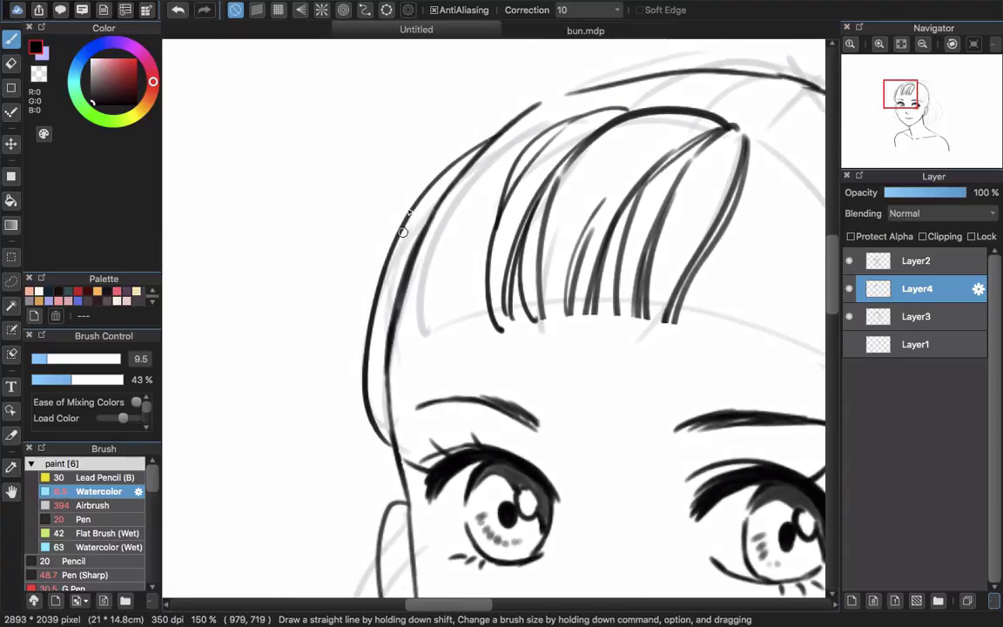
{"action": "key", "text": "super+z"}
{"action": "mouse_move", "coordinate": [481, 157]}
{"action": "left_mouse_down"}
{"action": "mouse_move", "coordinate": [382, 275]}
{"action": "mouse_move", "coordinate": [346, 405]}
{"action": "mouse_move", "coordinate": [381, 477]}
{"action": "left_mouse_up"}
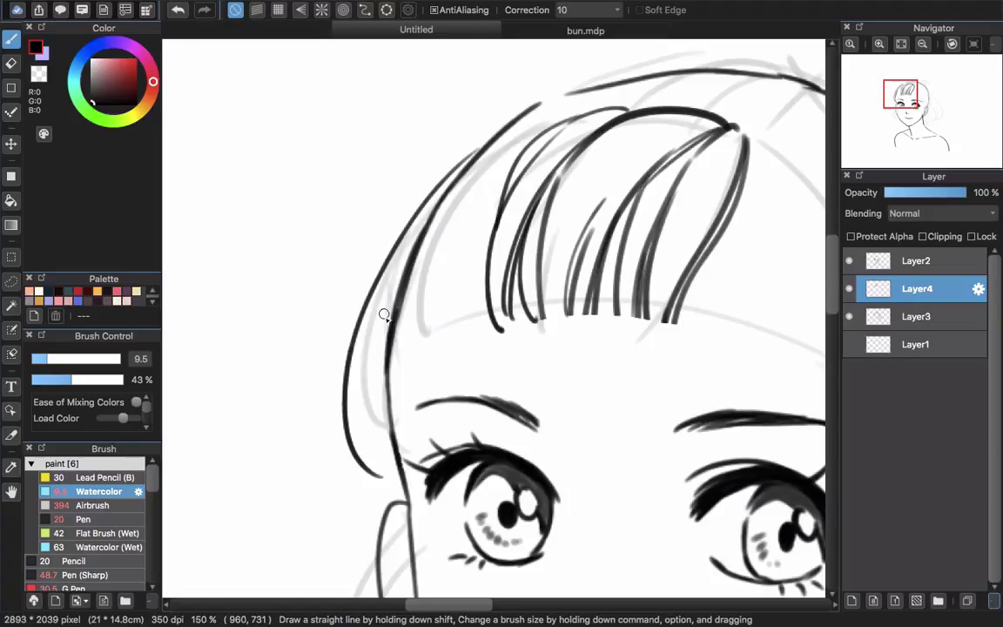
{"action": "mouse_move", "coordinate": [376, 342]}
{"action": "left_mouse_down"}
{"action": "mouse_move", "coordinate": [366, 455]}
{"action": "mouse_move", "coordinate": [388, 490]}
{"action": "left_mouse_up"}
{"action": "left_click_drag", "start_coordinate": [358, 252], "coordinate": [365, 410]}
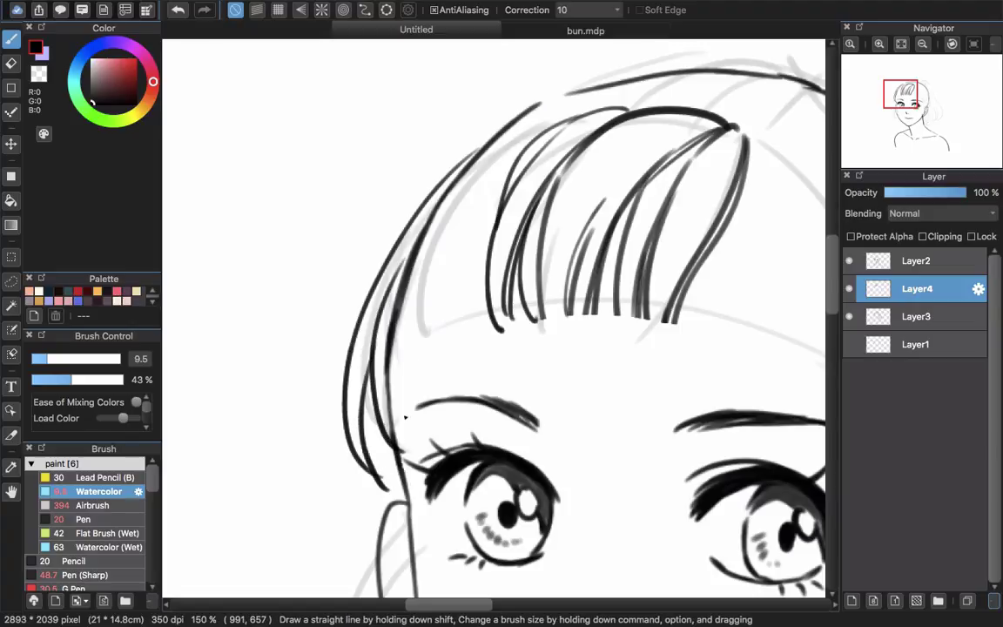
Fill the gap between the left side hair and the fringe with strands and connect their tops
{"action": "left_click_drag", "start_coordinate": [449, 207], "coordinate": [426, 352]}
{"action": "left_click_drag", "start_coordinate": [485, 161], "coordinate": [452, 341]}
{"action": "left_click_drag", "start_coordinate": [527, 174], "coordinate": [480, 337]}
{"action": "left_click_drag", "start_coordinate": [495, 270], "coordinate": [493, 335]}
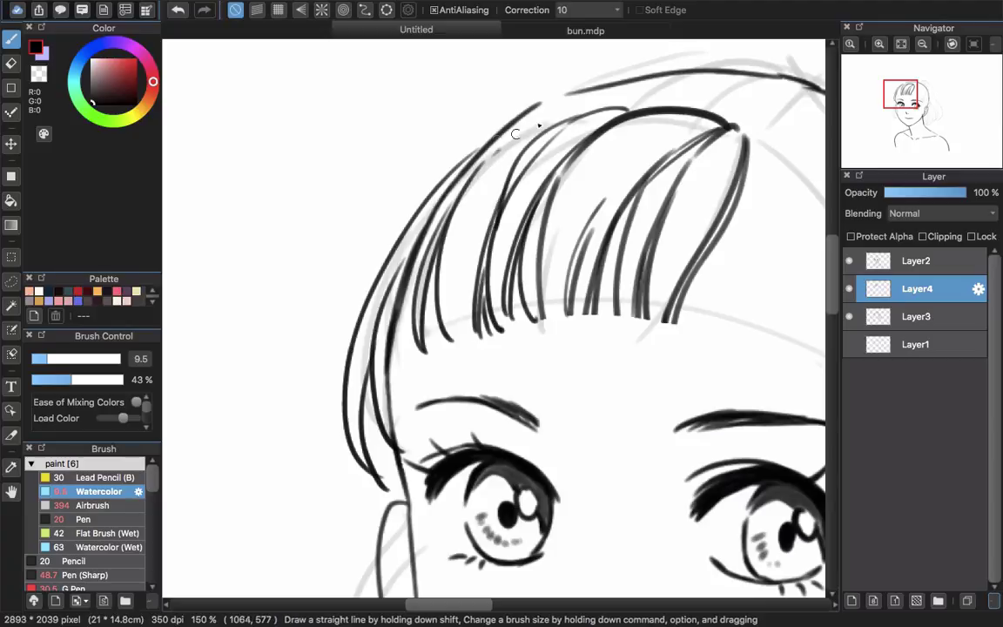
{"action": "left_click_drag", "start_coordinate": [523, 136], "coordinate": [568, 120]}
{"action": "left_click_drag", "start_coordinate": [492, 400], "coordinate": [521, 376]}
Move Layer4 above Layer2, fade Layer2's face line art by lowering its opacity, and reselect Layer4
{"action": "left_click_drag", "start_coordinate": [917, 288], "coordinate": [917, 256]}
{"action": "left_click", "coordinate": [917, 289]}
{"action": "left_click_drag", "start_coordinate": [965, 192], "coordinate": [890, 192]}
{"action": "left_click", "coordinate": [912, 263]}
Add a strand to the left side hair and ink the fringe section right of the parting point
{"action": "left_click_drag", "start_coordinate": [435, 305], "coordinate": [361, 259]}
{"action": "left_click_drag", "start_coordinate": [361, 248], "coordinate": [359, 399]}
{"action": "left_click_drag", "start_coordinate": [700, 174], "coordinate": [525, 298]}
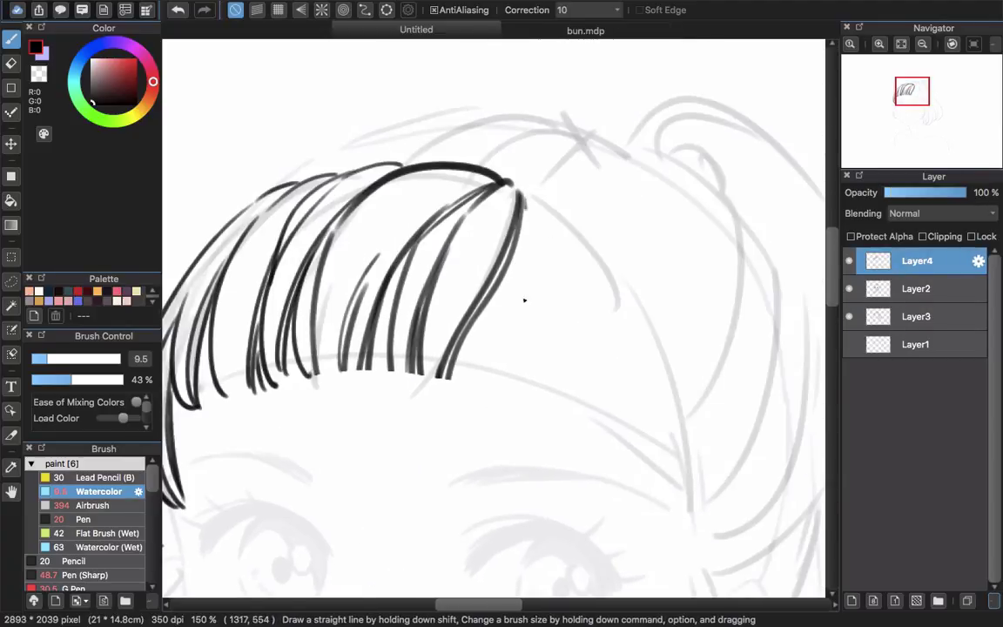
{"action": "left_click_drag", "start_coordinate": [521, 195], "coordinate": [483, 370]}
{"action": "left_click_drag", "start_coordinate": [517, 248], "coordinate": [463, 381]}
{"action": "left_click_drag", "start_coordinate": [527, 188], "coordinate": [540, 406]}
{"action": "left_click_drag", "start_coordinate": [595, 313], "coordinate": [541, 408]}
{"action": "left_click_drag", "start_coordinate": [564, 259], "coordinate": [528, 399]}
{"action": "left_click_drag", "start_coordinate": [537, 314], "coordinate": [476, 390]}
Ink the long curved side lock on the right of the fringe with strands meeting at its tip
{"action": "left_click_drag", "start_coordinate": [512, 202], "coordinate": [593, 341]}
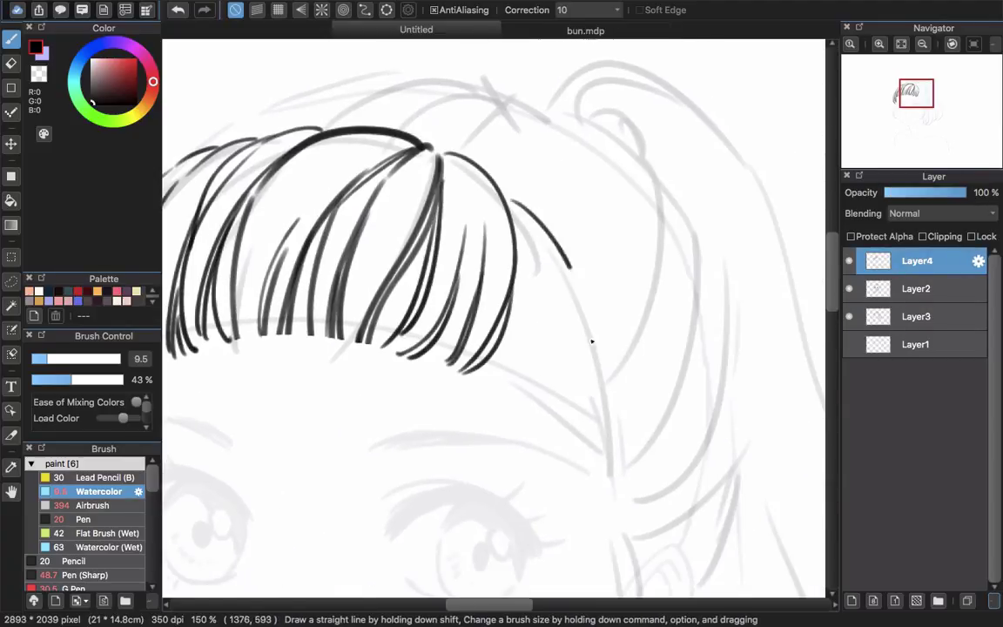
{"action": "key", "text": "super+z"}
{"action": "left_click_drag", "start_coordinate": [477, 112], "coordinate": [599, 390]}
{"action": "left_click_drag", "start_coordinate": [589, 330], "coordinate": [562, 483]}
{"action": "mouse_move", "coordinate": [585, 296]}
{"action": "left_mouse_down"}
{"action": "mouse_move", "coordinate": [620, 458]}
{"action": "mouse_move", "coordinate": [564, 482]}
{"action": "left_mouse_up"}
Fill the space between the right side lock and the fringe with short tapering strands
{"action": "left_click_drag", "start_coordinate": [552, 261], "coordinate": [549, 386]}
{"action": "left_click_drag", "start_coordinate": [566, 300], "coordinate": [551, 386]}
{"action": "left_click_drag", "start_coordinate": [509, 146], "coordinate": [520, 358]}
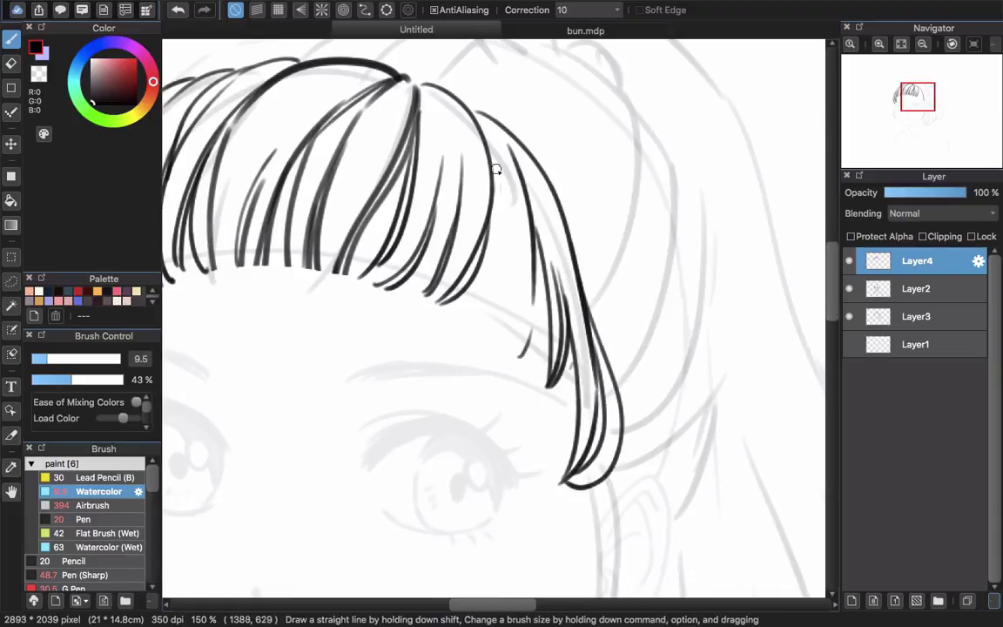
{"action": "left_click_drag", "start_coordinate": [501, 184], "coordinate": [514, 338]}
{"action": "left_click_drag", "start_coordinate": [509, 226], "coordinate": [477, 317]}
{"action": "left_click_drag", "start_coordinate": [488, 256], "coordinate": [467, 319]}
{"action": "left_click_drag", "start_coordinate": [547, 290], "coordinate": [533, 356]}
{"action": "left_click_drag", "start_coordinate": [514, 291], "coordinate": [491, 325]}
Ink the hair below the left temple as a curled lock hanging past the ear beside the cheek
{"action": "scroll", "coordinate": [522, 288], "scroll_direction": "down", "scroll_amount": 2}
{"action": "scroll", "coordinate": [348, 392], "scroll_direction": "up", "scroll_amount": 2}
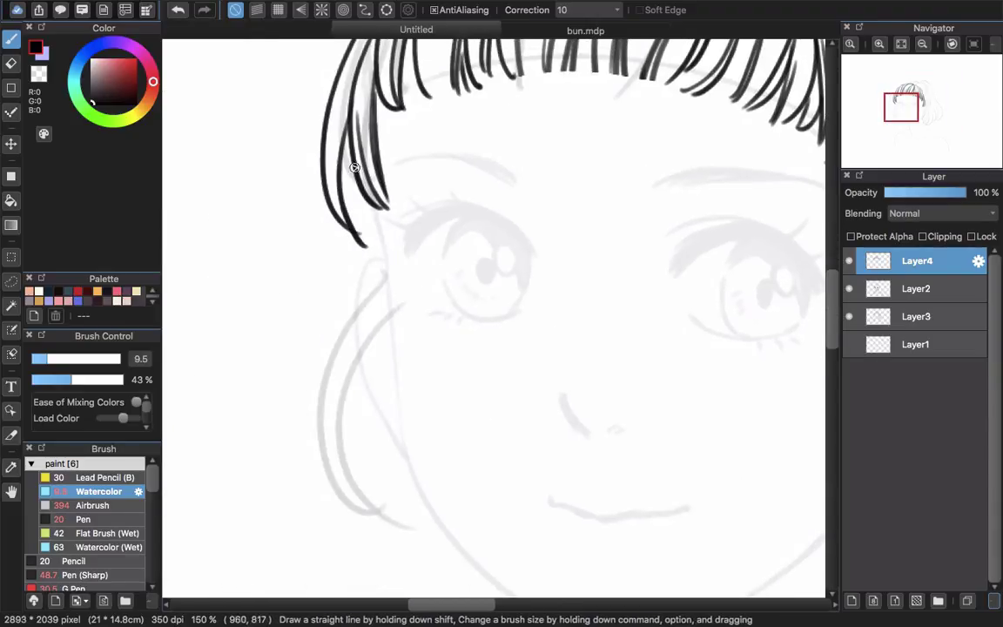
{"action": "left_click_drag", "start_coordinate": [352, 168], "coordinate": [385, 275]}
{"action": "mouse_move", "coordinate": [383, 282]}
{"action": "left_mouse_down"}
{"action": "mouse_move", "coordinate": [412, 152]}
{"action": "mouse_move", "coordinate": [424, 416]}
{"action": "left_mouse_up"}
{"action": "key", "text": "super+z"}
{"action": "mouse_move", "coordinate": [372, 393]}
{"action": "left_mouse_down"}
{"action": "mouse_move", "coordinate": [417, 181]}
{"action": "mouse_move", "coordinate": [425, 302]}
{"action": "left_mouse_up"}
{"action": "left_click_drag", "start_coordinate": [361, 283], "coordinate": [436, 383]}
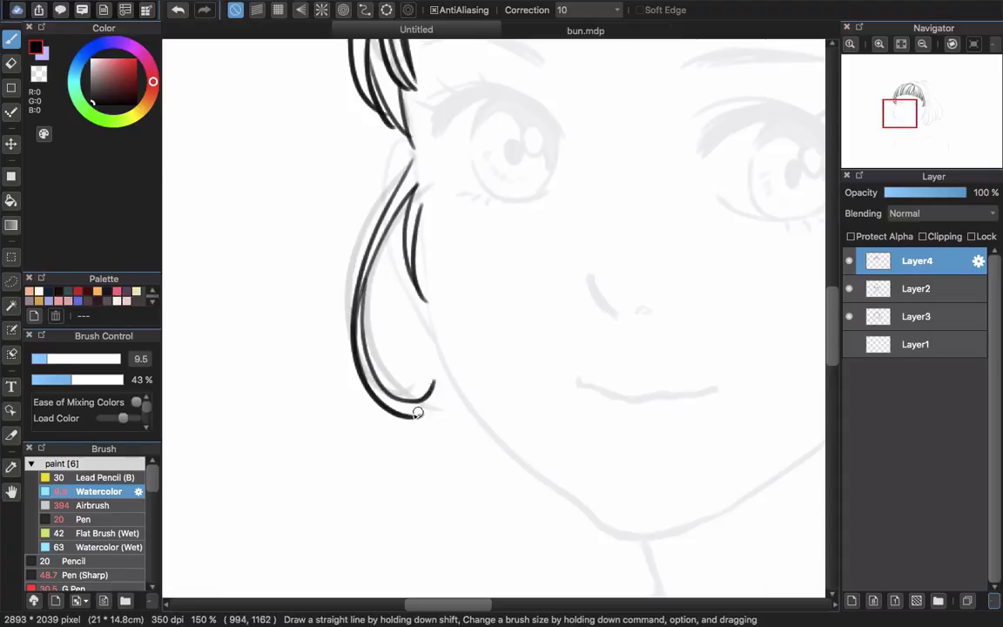
{"action": "key", "text": "super+z"}
Ink the long thin strands hanging below the right side lock in front of the ear
{"action": "left_click_drag", "start_coordinate": [491, 401], "coordinate": [165, 402]}
{"action": "left_click_drag", "start_coordinate": [586, 174], "coordinate": [508, 453]}
{"action": "left_click_drag", "start_coordinate": [604, 165], "coordinate": [573, 416]}
{"action": "mouse_move", "coordinate": [583, 177]}
{"action": "left_mouse_down"}
{"action": "mouse_move", "coordinate": [550, 362]}
{"action": "mouse_move", "coordinate": [513, 456]}
{"action": "left_mouse_up"}
{"action": "left_click_drag", "start_coordinate": [574, 218], "coordinate": [499, 396]}
Ink the swept-back strands above and behind the right ear
{"action": "left_click_drag", "start_coordinate": [538, 352], "coordinate": [639, 230]}
{"action": "left_click_drag", "start_coordinate": [579, 346], "coordinate": [638, 218]}
{"action": "key", "text": "super+z"}
{"action": "left_click_drag", "start_coordinate": [603, 381], "coordinate": [640, 188]}
{"action": "mouse_move", "coordinate": [577, 250]}
{"action": "left_mouse_down"}
{"action": "mouse_move", "coordinate": [616, 446]}
{"action": "mouse_move", "coordinate": [656, 253]}
{"action": "left_mouse_up"}
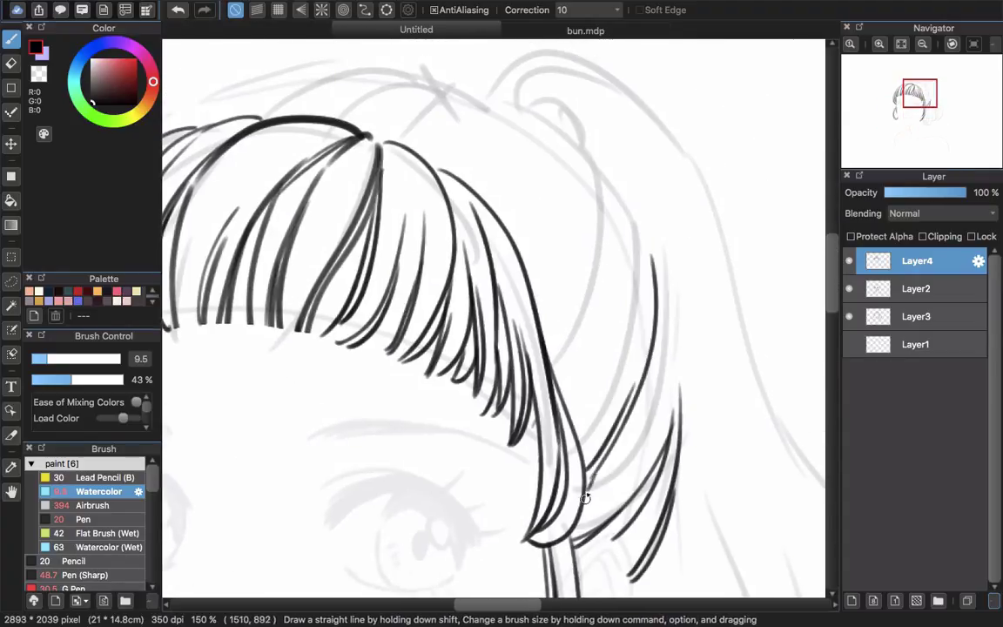
Extend the swept-back hair behind the right side lock with long curved strands rising toward the ponytail base
{"action": "mouse_move", "coordinate": [587, 487]}
{"action": "left_mouse_down"}
{"action": "mouse_move", "coordinate": [659, 260]}
{"action": "mouse_move", "coordinate": [679, 423]}
{"action": "left_mouse_up"}
{"action": "left_click_drag", "start_coordinate": [652, 452], "coordinate": [701, 530]}
{"action": "left_click_drag", "start_coordinate": [633, 224], "coordinate": [612, 446]}
{"action": "mouse_move", "coordinate": [660, 254]}
{"action": "left_mouse_down"}
{"action": "mouse_move", "coordinate": [670, 320]}
{"action": "mouse_move", "coordinate": [618, 485]}
{"action": "left_mouse_up"}
{"action": "left_click_drag", "start_coordinate": [642, 231], "coordinate": [707, 337]}
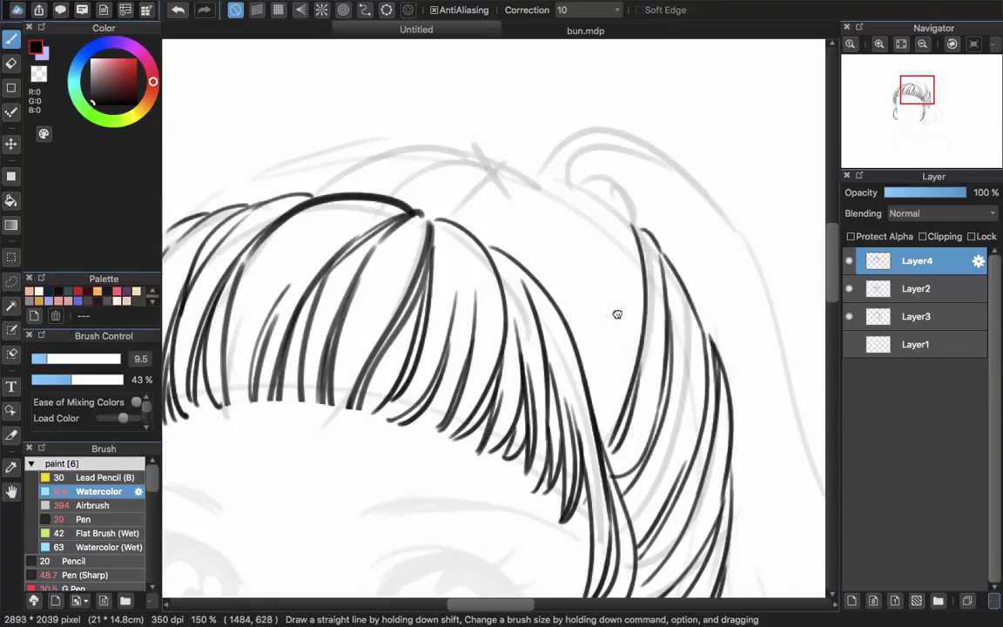
Ink curved strands across the crown behind the fringe, gathering at the ponytail base
{"action": "left_click_drag", "start_coordinate": [618, 316], "coordinate": [589, 383]}
{"action": "left_click_drag", "start_coordinate": [629, 240], "coordinate": [589, 382]}
{"action": "left_click_drag", "start_coordinate": [558, 288], "coordinate": [623, 383]}
{"action": "left_click_drag", "start_coordinate": [520, 315], "coordinate": [634, 291]}
{"action": "left_click_drag", "start_coordinate": [519, 317], "coordinate": [619, 269]}
{"action": "left_click_drag", "start_coordinate": [454, 288], "coordinate": [633, 289]}
{"action": "mouse_move", "coordinate": [596, 268]}
{"action": "left_mouse_down"}
{"action": "mouse_move", "coordinate": [571, 357]}
{"action": "mouse_move", "coordinate": [662, 307]}
{"action": "left_mouse_up"}
{"action": "left_click_drag", "start_coordinate": [598, 283], "coordinate": [582, 363]}
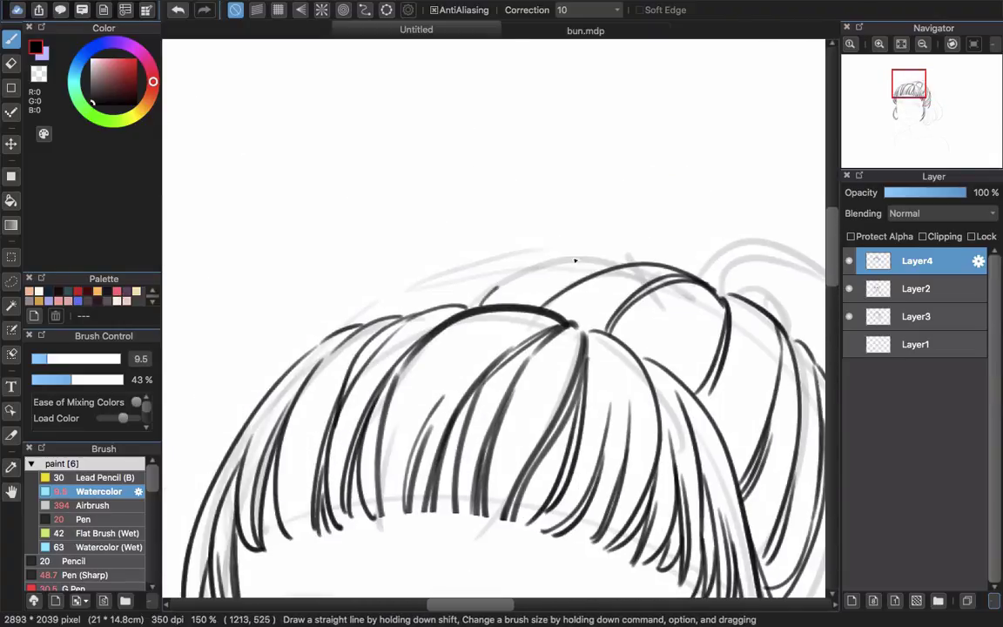
Ink the top outline of the head and short strands behind the left part of the fringe
{"action": "left_click_drag", "start_coordinate": [575, 259], "coordinate": [471, 305]}
{"action": "left_click_drag", "start_coordinate": [454, 306], "coordinate": [529, 263]}
{"action": "mouse_move", "coordinate": [345, 326]}
{"action": "left_mouse_down"}
{"action": "mouse_move", "coordinate": [583, 253]}
{"action": "mouse_move", "coordinate": [638, 266]}
{"action": "left_mouse_up"}
Ink the looping strands at the top of the ponytail where it rises from its base
{"action": "left_click_drag", "start_coordinate": [349, 211], "coordinate": [479, 196]}
{"action": "left_click_drag", "start_coordinate": [427, 244], "coordinate": [468, 188]}
{"action": "left_click_drag", "start_coordinate": [446, 245], "coordinate": [532, 210]}
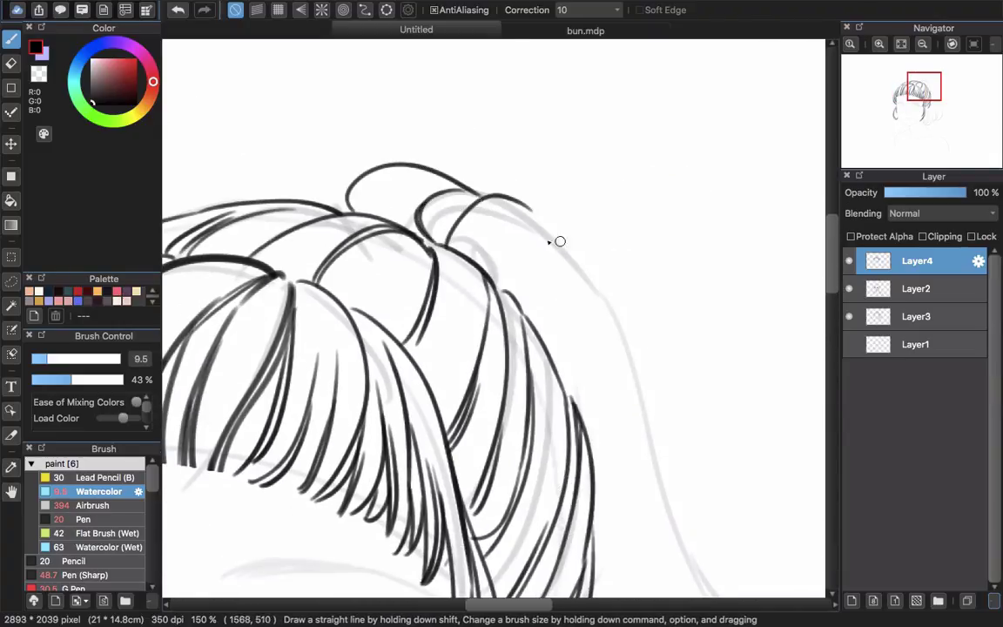
{"action": "left_click_drag", "start_coordinate": [468, 188], "coordinate": [511, 198]}
{"action": "left_click_drag", "start_coordinate": [414, 221], "coordinate": [439, 192]}
{"action": "mouse_move", "coordinate": [478, 199]}
{"action": "left_mouse_down"}
{"action": "mouse_move", "coordinate": [417, 174]}
{"action": "mouse_move", "coordinate": [506, 216]}
{"action": "left_mouse_up"}
{"action": "key", "text": "super+z"}
{"action": "left_click_drag", "start_coordinate": [437, 191], "coordinate": [540, 283]}
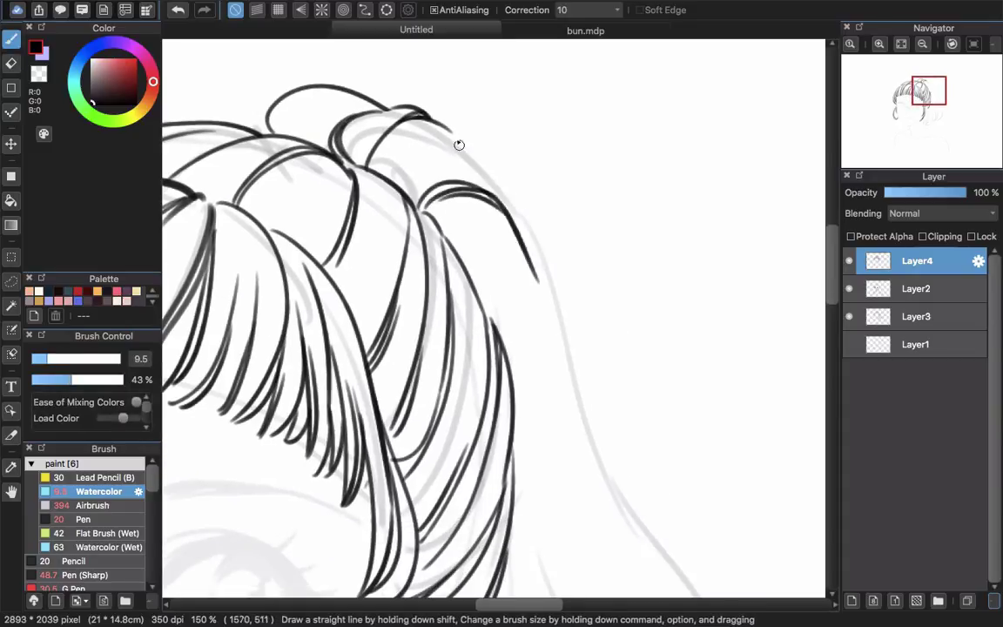
Ink the ponytail's outer contour sweeping down into a flipped-out lock with a curled tip
{"action": "left_click_drag", "start_coordinate": [459, 143], "coordinate": [570, 329]}
{"action": "left_click_drag", "start_coordinate": [570, 329], "coordinate": [562, 194]}
{"action": "left_click_drag", "start_coordinate": [535, 188], "coordinate": [715, 524]}
{"action": "mouse_move", "coordinate": [442, 45]}
{"action": "left_mouse_down"}
{"action": "mouse_move", "coordinate": [550, 223]}
{"action": "mouse_move", "coordinate": [603, 378]}
{"action": "left_mouse_up"}
{"action": "left_click_drag", "start_coordinate": [540, 231], "coordinate": [649, 396]}
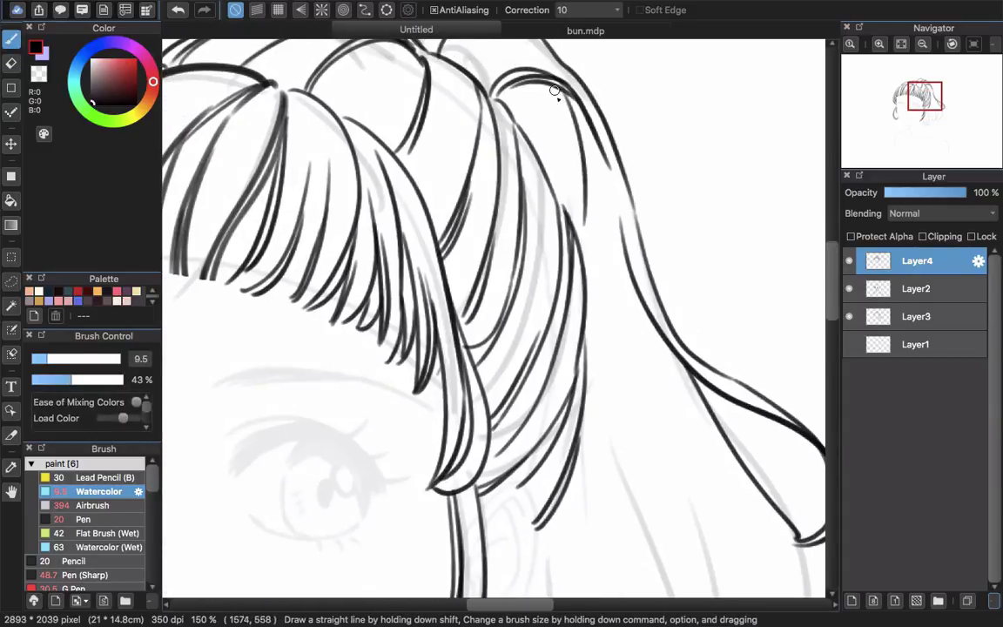
Ink the fine strands at the back of the head, sweeping from the ponytail base down behind the ear
{"action": "key", "text": "super+z"}
{"action": "left_click_drag", "start_coordinate": [517, 80], "coordinate": [468, 198]}
{"action": "mouse_move", "coordinate": [484, 523]}
{"action": "left_mouse_down"}
{"action": "mouse_move", "coordinate": [472, 361]}
{"action": "mouse_move", "coordinate": [494, 338]}
{"action": "left_mouse_up"}
{"action": "left_click_drag", "start_coordinate": [480, 340], "coordinate": [503, 420]}
{"action": "left_click_drag", "start_coordinate": [491, 316], "coordinate": [536, 373]}
{"action": "left_click_drag", "start_coordinate": [558, 174], "coordinate": [481, 477]}
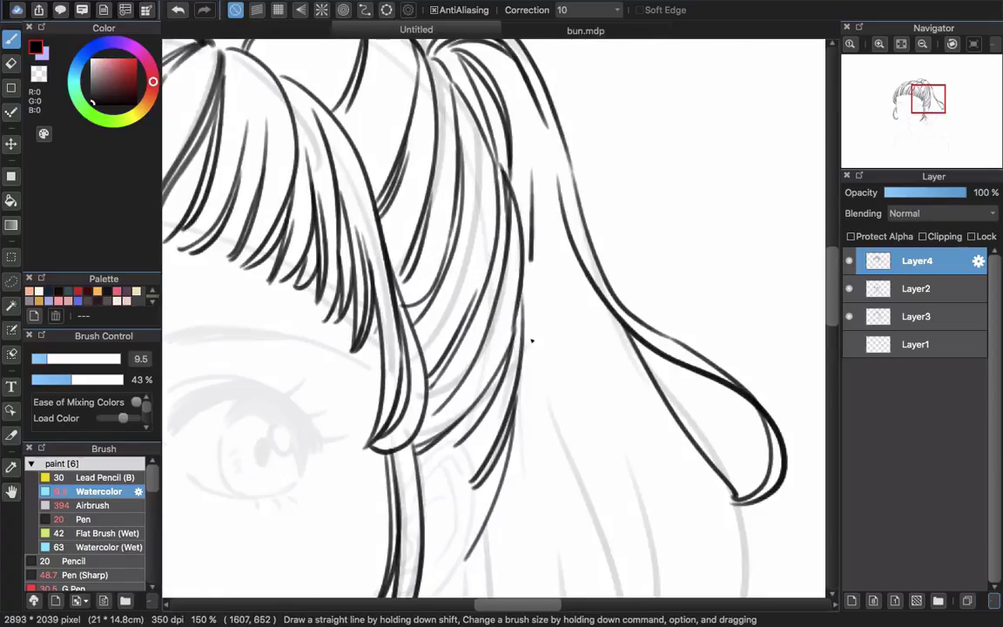
Ink the inner ponytail lock as a long S-curve down to a curled, doubled tip
{"action": "key", "text": "super+z"}
{"action": "left_click_drag", "start_coordinate": [536, 156], "coordinate": [528, 302]}
{"action": "left_click_drag", "start_coordinate": [540, 436], "coordinate": [498, 268]}
{"action": "left_click_drag", "start_coordinate": [490, 200], "coordinate": [580, 551]}
{"action": "key", "text": "super+z"}
{"action": "left_click_drag", "start_coordinate": [631, 496], "coordinate": [584, 551]}
Ink the next ponytail lock outward, with a doubled upper strand, a rounded tip and a short line below the flipped-out lock
{"action": "left_click_drag", "start_coordinate": [696, 338], "coordinate": [621, 542]}
{"action": "key", "text": "super+z"}
{"action": "mouse_move", "coordinate": [546, 194]}
{"action": "left_mouse_down"}
{"action": "mouse_move", "coordinate": [694, 499]}
{"action": "mouse_move", "coordinate": [590, 552]}
{"action": "left_mouse_up"}
{"action": "left_click_drag", "start_coordinate": [557, 229], "coordinate": [654, 342]}
{"action": "left_click_drag", "start_coordinate": [696, 340], "coordinate": [687, 392]}
{"action": "key", "text": "super+z"}
{"action": "key", "text": "super+z"}
{"action": "key", "text": "super+z"}
{"action": "key", "text": "super+z"}
{"action": "mouse_move", "coordinate": [538, 123]}
{"action": "left_mouse_down"}
{"action": "mouse_move", "coordinate": [601, 265]}
{"action": "mouse_move", "coordinate": [588, 276]}
{"action": "left_mouse_up"}
{"action": "left_click_drag", "start_coordinate": [539, 153], "coordinate": [607, 304]}
{"action": "left_click_drag", "start_coordinate": [696, 339], "coordinate": [707, 402]}
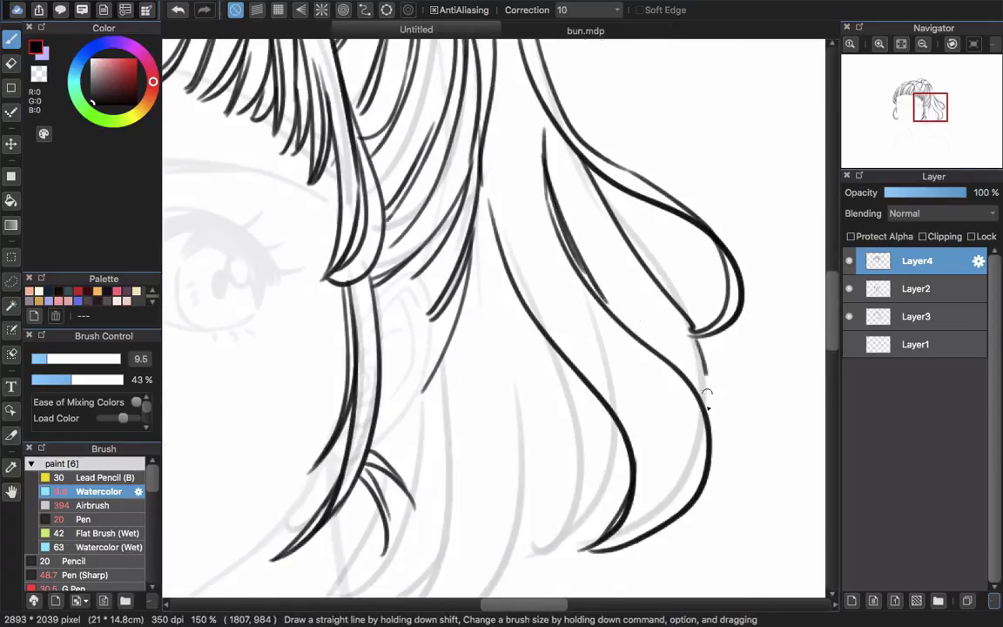
Ink the curled inner lines at the inner lock's tip and the short bottom contour beneath it
{"action": "left_click_drag", "start_coordinate": [601, 471], "coordinate": [665, 345]}
{"action": "left_click_drag", "start_coordinate": [583, 385], "coordinate": [693, 357]}
{"action": "mouse_move", "coordinate": [682, 303]}
{"action": "left_mouse_down"}
{"action": "mouse_move", "coordinate": [599, 400]}
{"action": "mouse_move", "coordinate": [676, 380]}
{"action": "left_mouse_up"}
{"action": "left_click_drag", "start_coordinate": [643, 256], "coordinate": [638, 399]}
{"action": "left_click_drag", "start_coordinate": [630, 413], "coordinate": [551, 463]}
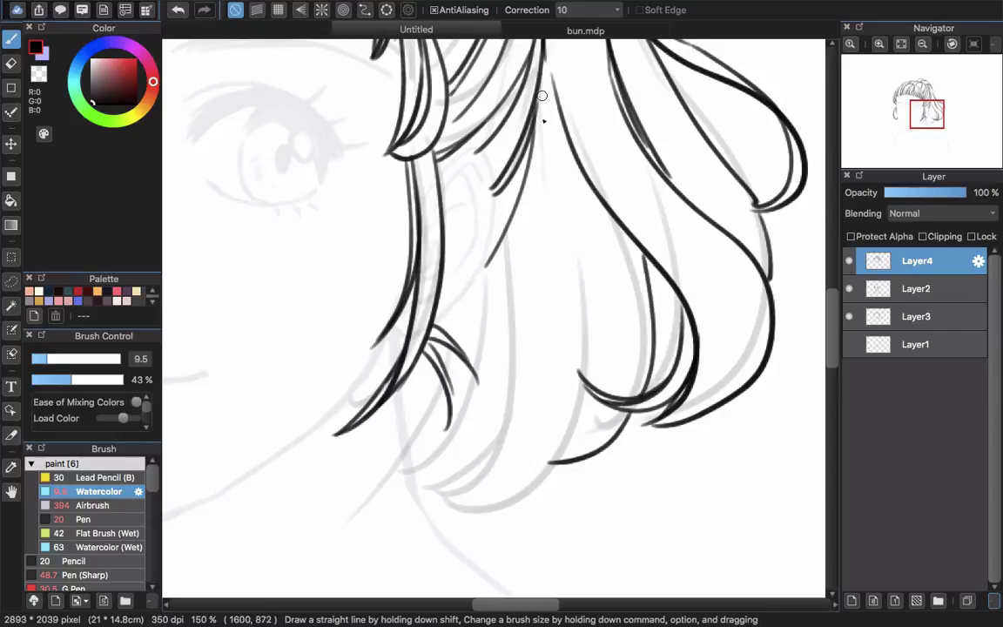
Ink the lower ponytail strands falling beside the nape down to their pointed ends
{"action": "left_click_drag", "start_coordinate": [542, 100], "coordinate": [582, 360]}
{"action": "left_click_drag", "start_coordinate": [562, 228], "coordinate": [584, 359]}
{"action": "left_click_drag", "start_coordinate": [573, 434], "coordinate": [423, 473]}
{"action": "key", "text": "super+z"}
{"action": "key", "text": "super+z"}
{"action": "mouse_move", "coordinate": [503, 238]}
{"action": "left_mouse_down"}
{"action": "mouse_move", "coordinate": [536, 464]}
{"action": "mouse_move", "coordinate": [475, 511]}
{"action": "left_mouse_up"}
Hide the rough sketch on Layer3 and raise the face line art on Layer2 to 100% opacity
{"action": "scroll", "coordinate": [539, 424], "scroll_direction": "down", "scroll_amount": 3}
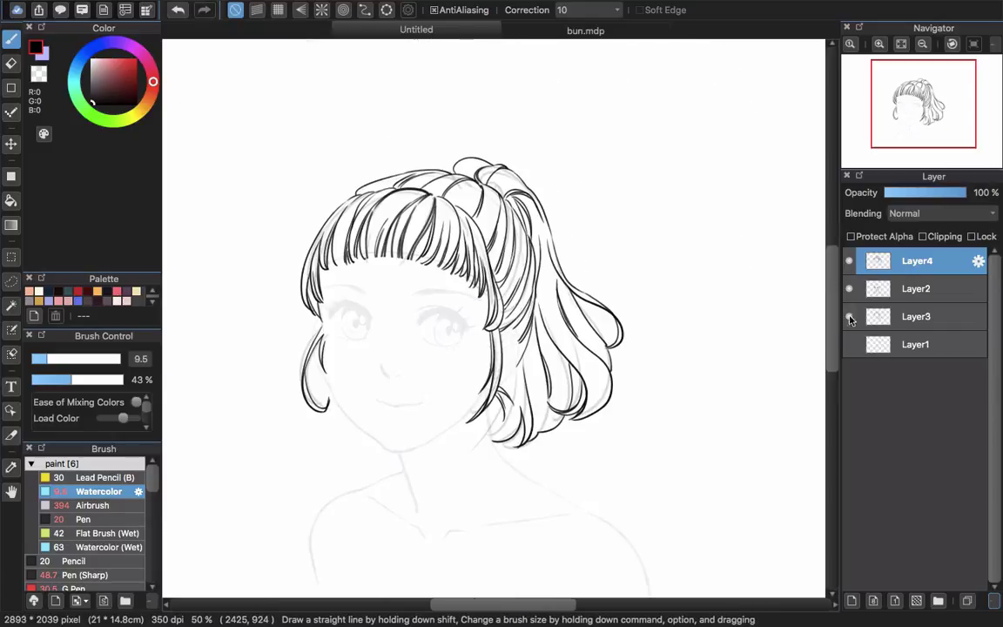
{"action": "left_click", "coordinate": [849, 317]}
{"action": "left_click", "coordinate": [849, 289]}
{"action": "scroll", "coordinate": [524, 387], "scroll_direction": "down", "scroll_amount": 2}
{"action": "left_click", "coordinate": [850, 289]}
{"action": "left_click", "coordinate": [910, 291]}
{"action": "left_click_drag", "start_coordinate": [906, 192], "coordinate": [969, 193]}
Erase the Layer2 head outline and ear lines that show through the fringe, side locks and ponytail
{"action": "key", "text": "e"}
{"action": "scroll", "coordinate": [527, 369], "scroll_direction": "up", "scroll_amount": 4}
{"action": "left_click_drag", "start_coordinate": [492, 437], "coordinate": [473, 480]}
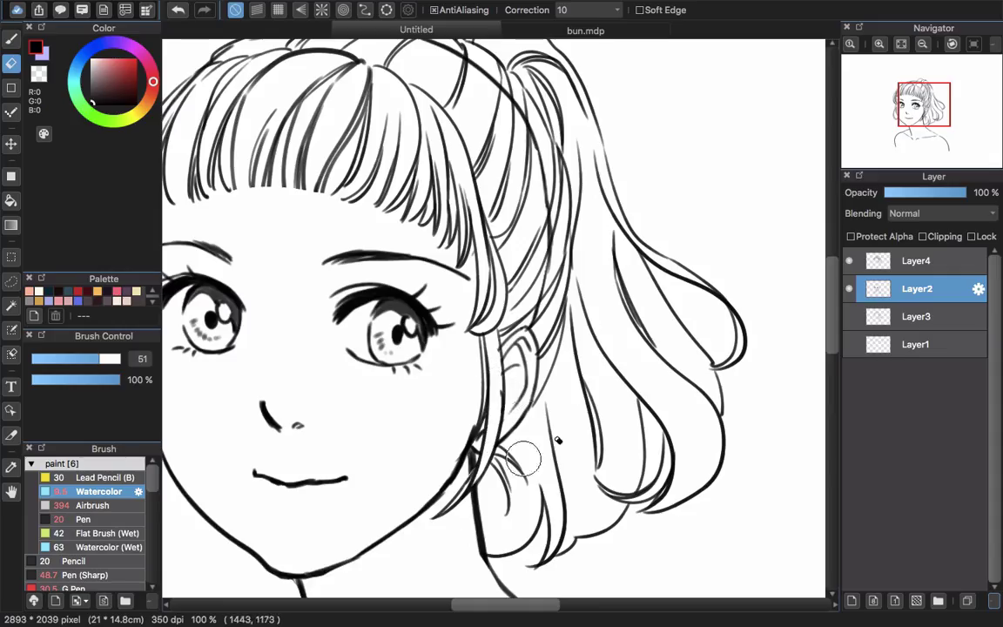
{"action": "left_click_drag", "start_coordinate": [530, 322], "coordinate": [513, 104]}
{"action": "left_click_drag", "start_coordinate": [445, 131], "coordinate": [636, 262]}
{"action": "left_click_drag", "start_coordinate": [310, 322], "coordinate": [677, 222]}
{"action": "scroll", "coordinate": [671, 222], "scroll_direction": "down", "scroll_amount": 3}
{"action": "scroll", "coordinate": [671, 222], "scroll_direction": "left", "scroll_amount": 2}
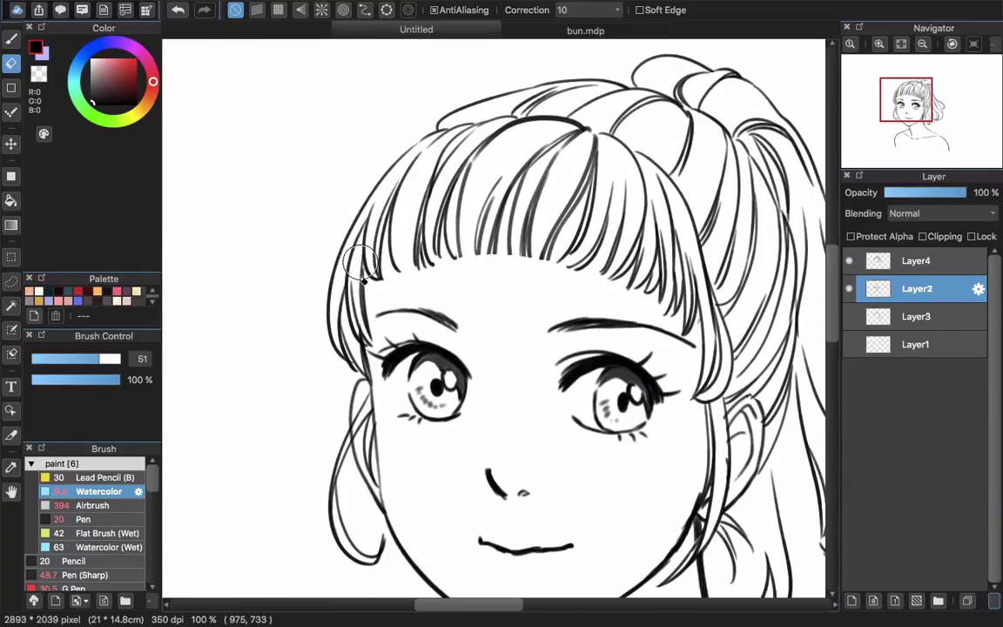
{"action": "left_click_drag", "start_coordinate": [353, 427], "coordinate": [365, 409]}
{"action": "left_click_drag", "start_coordinate": [529, 434], "coordinate": [526, 264]}
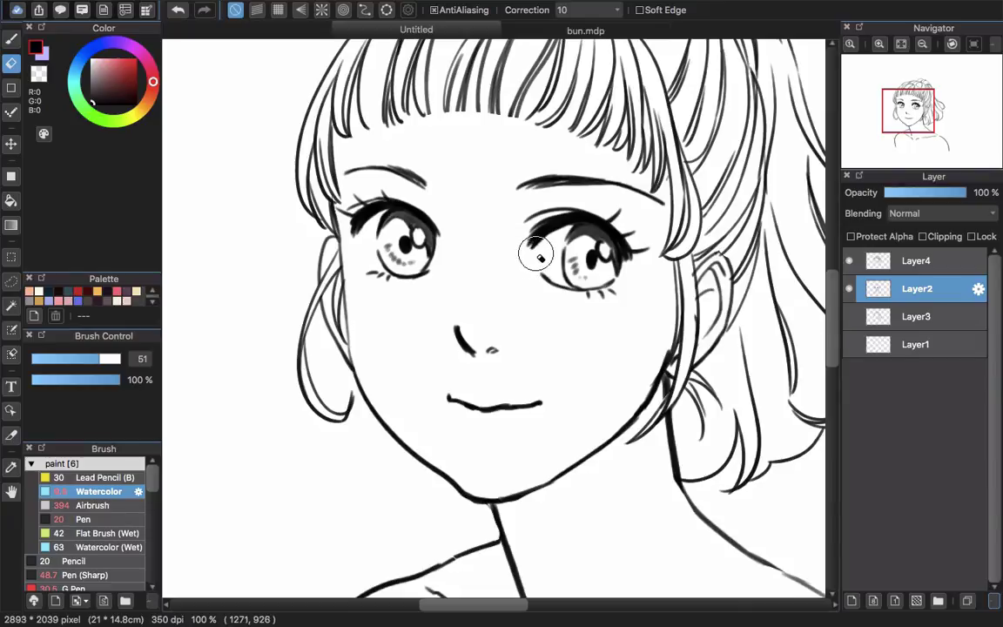
{"action": "key", "text": "super+minus"}
{"action": "key", "text": "super+minus"}
{"action": "key", "text": "super+minus"}
{"action": "left_click_drag", "start_coordinate": [676, 348], "coordinate": [593, 396]}
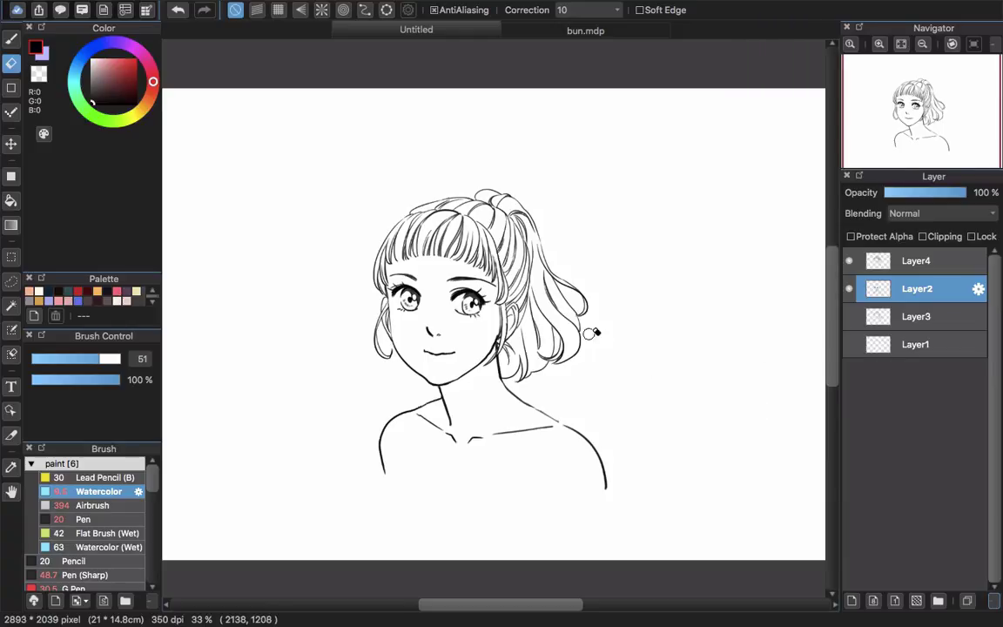
{"action": "scroll", "coordinate": [611, 352], "scroll_direction": "up", "scroll_amount": 1}
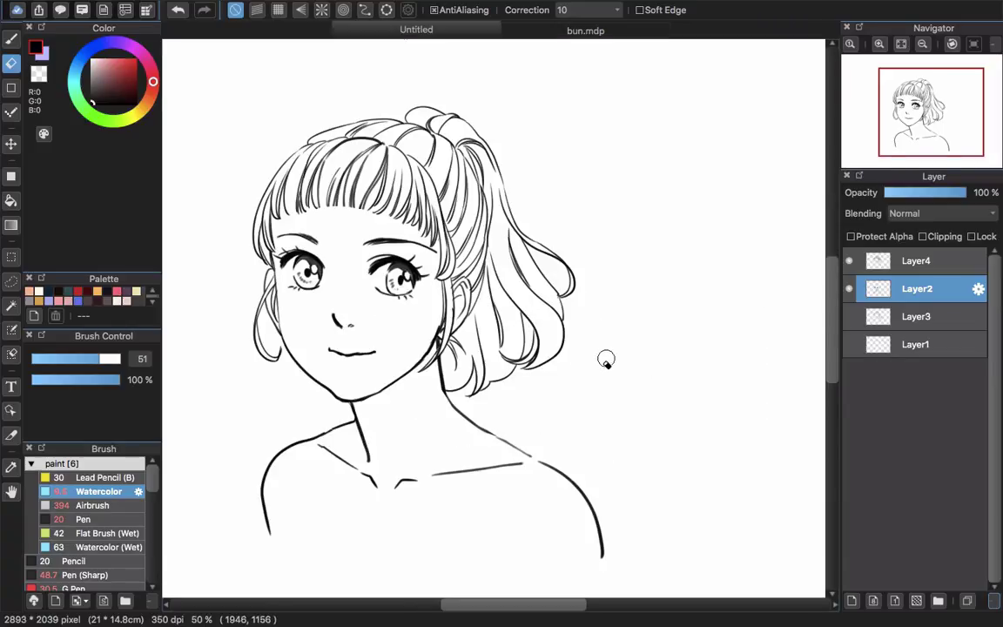
{"action": "left_click_drag", "start_coordinate": [594, 398], "coordinate": [636, 431]}
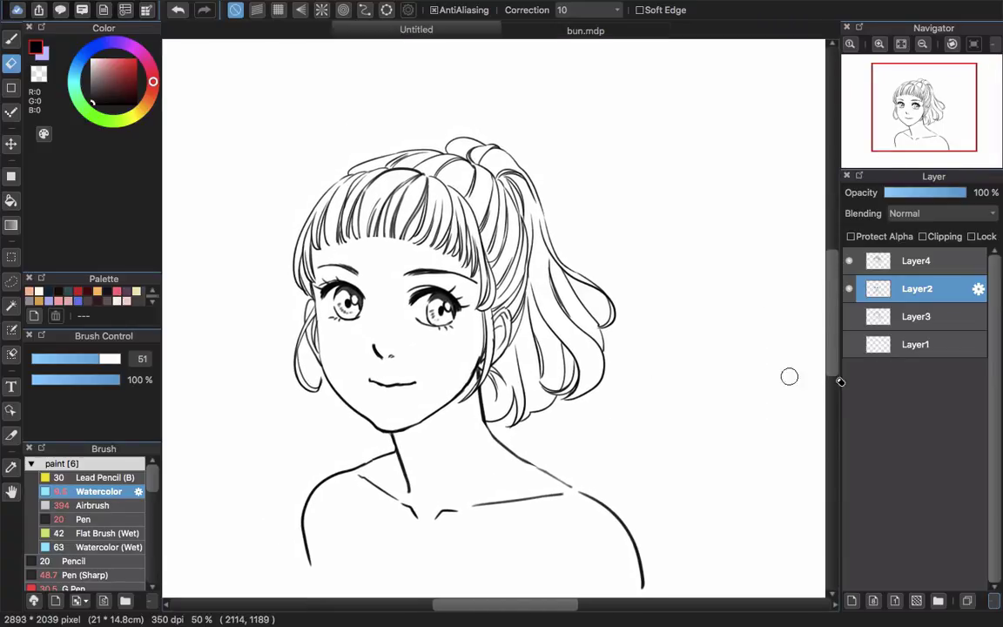
Add a new layer directly above Layer3 and merge the hair line art on Layer4 down into Layer2
{"action": "left_click", "coordinate": [880, 317]}
{"action": "left_click", "coordinate": [852, 600]}
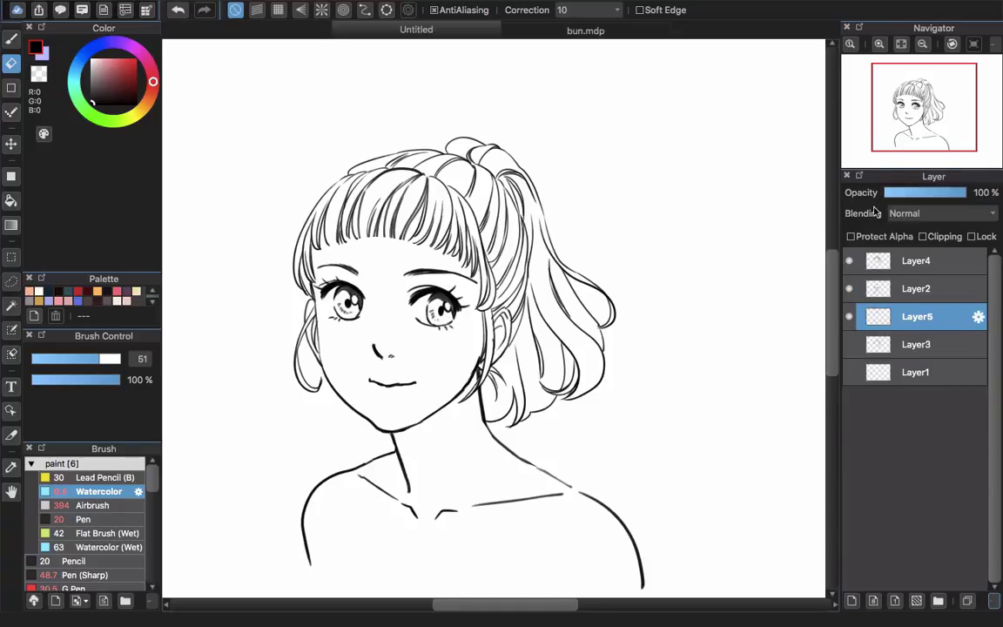
{"action": "left_click", "coordinate": [925, 269]}
{"action": "key", "text": "super+e"}
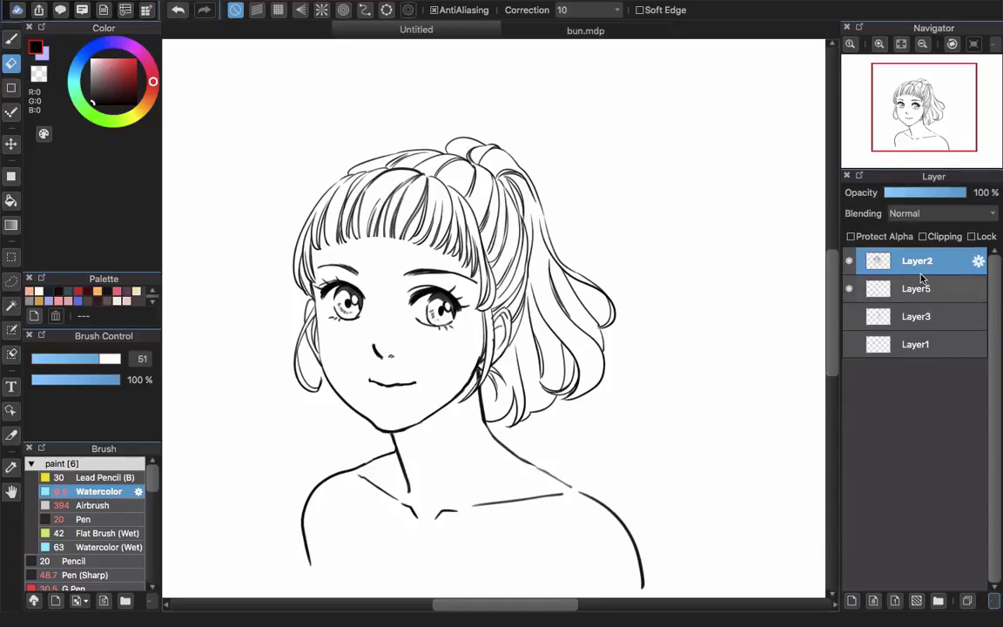
Make Layer5 active and choose a golden tan brush colour of RGB 198, 171, 91
{"action": "left_click", "coordinate": [912, 290]}
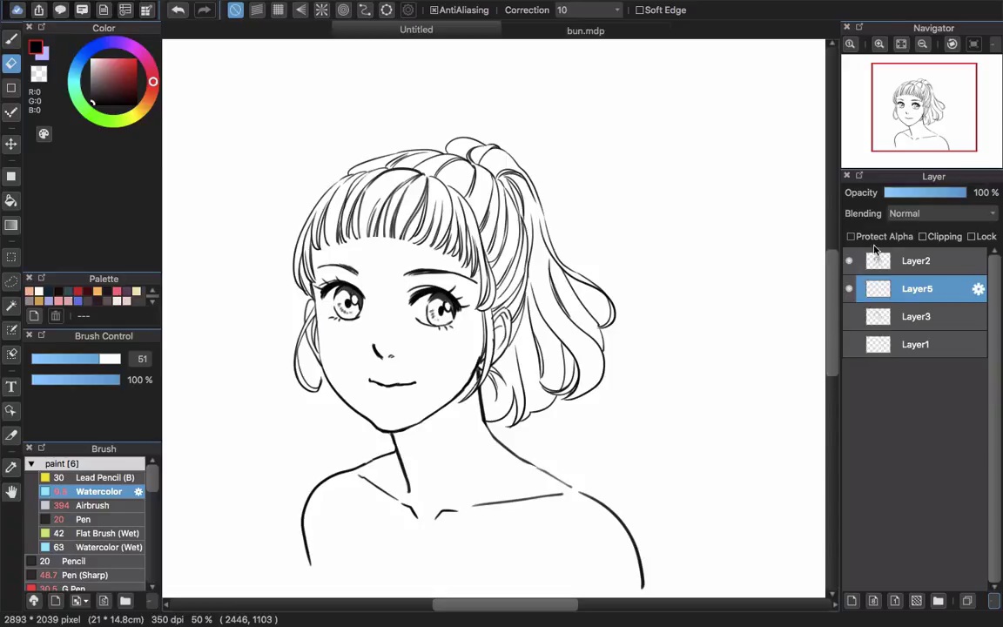
{"action": "left_click", "coordinate": [143, 112]}
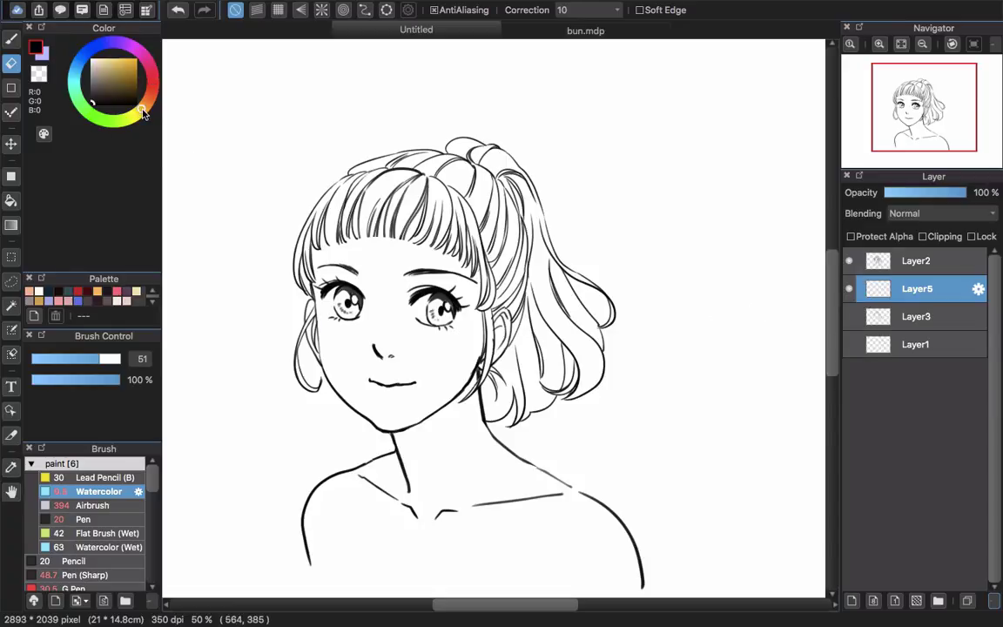
{"action": "mouse_move", "coordinate": [108, 78]}
{"action": "left_mouse_down"}
{"action": "mouse_move", "coordinate": [100, 64]}
{"action": "mouse_move", "coordinate": [115, 72]}
{"action": "left_mouse_up"}
{"action": "key", "text": "b"}
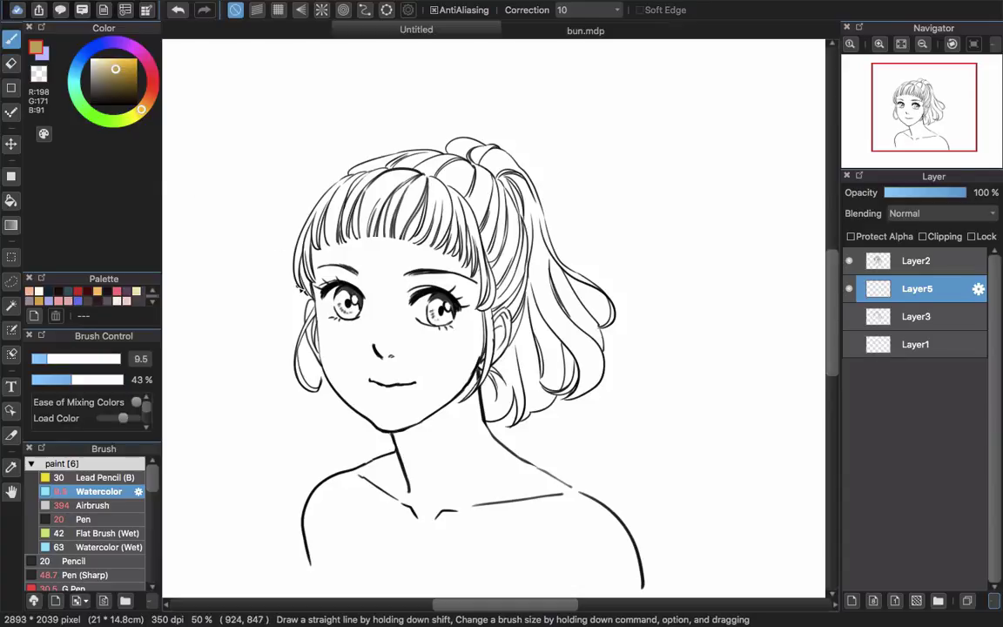
Try to flood-fill the fringe with the golden tan from between its lower strands
{"action": "scroll", "coordinate": [299, 273], "scroll_direction": "up", "scroll_amount": 2}
{"action": "scroll", "coordinate": [331, 253], "scroll_direction": "up", "scroll_amount": 3}
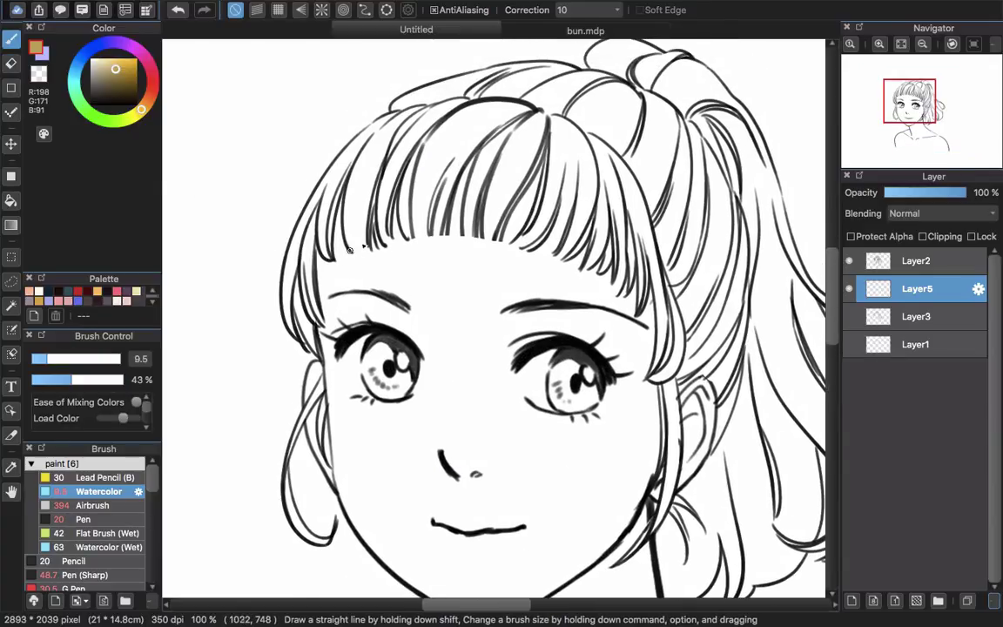
{"action": "key", "text": "g"}
{"action": "left_click", "coordinate": [367, 250]}
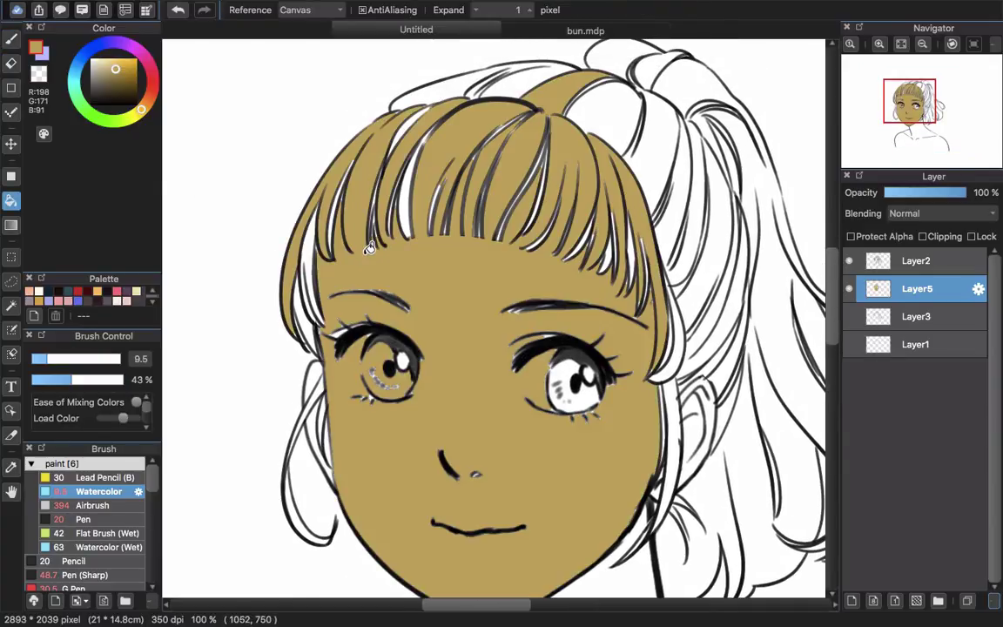
{"action": "key", "text": "super+z"}
Paint golden tan along the fringe's lower edge with a size 18 Watercolor brush, closing the open strand tips
{"action": "scroll", "coordinate": [318, 242], "scroll_direction": "up", "scroll_amount": 2}
{"action": "key", "text": "b"}
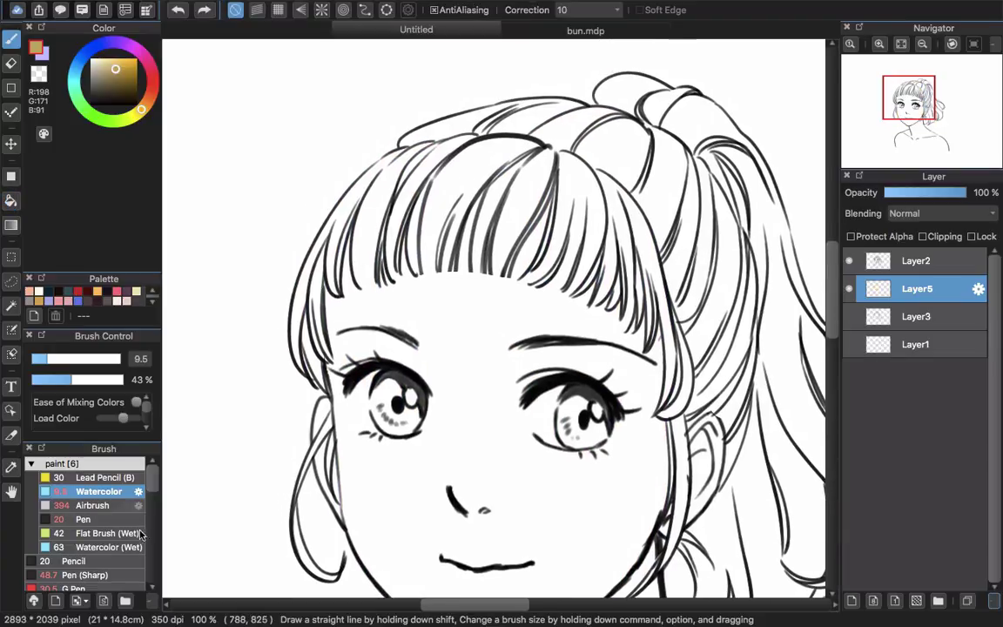
{"action": "key", "text": "]"}
{"action": "key", "text": "]"}
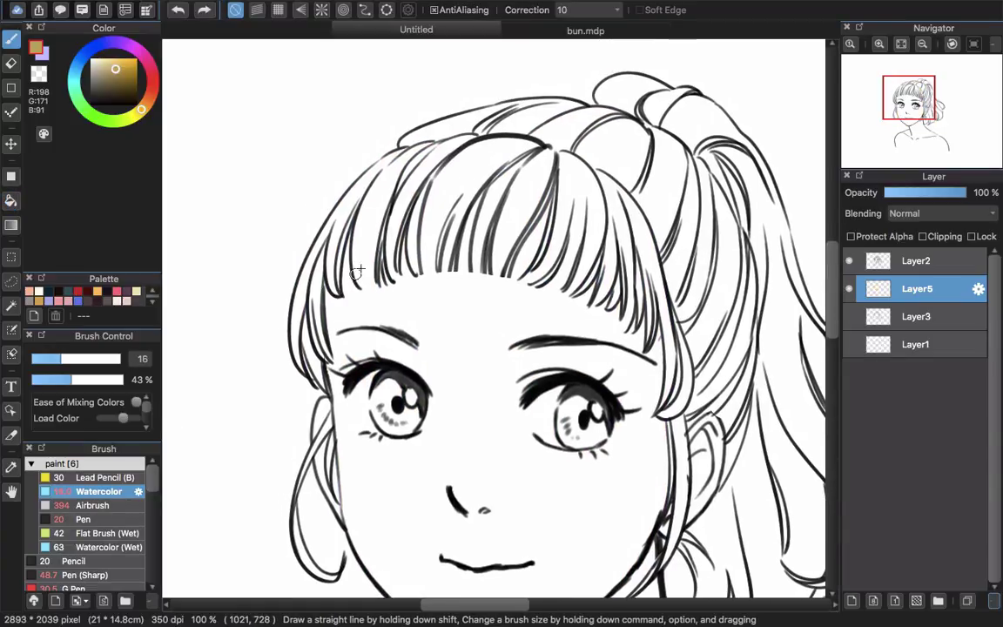
{"action": "mouse_move", "coordinate": [354, 255]}
{"action": "left_mouse_down"}
{"action": "mouse_move", "coordinate": [361, 286]}
{"action": "mouse_move", "coordinate": [373, 285]}
{"action": "left_mouse_up"}
{"action": "mouse_move", "coordinate": [367, 231]}
{"action": "left_mouse_down"}
{"action": "mouse_move", "coordinate": [379, 286]}
{"action": "mouse_move", "coordinate": [380, 268]}
{"action": "mouse_move", "coordinate": [353, 261]}
{"action": "mouse_move", "coordinate": [422, 290]}
{"action": "mouse_move", "coordinate": [425, 304]}
{"action": "left_mouse_up"}
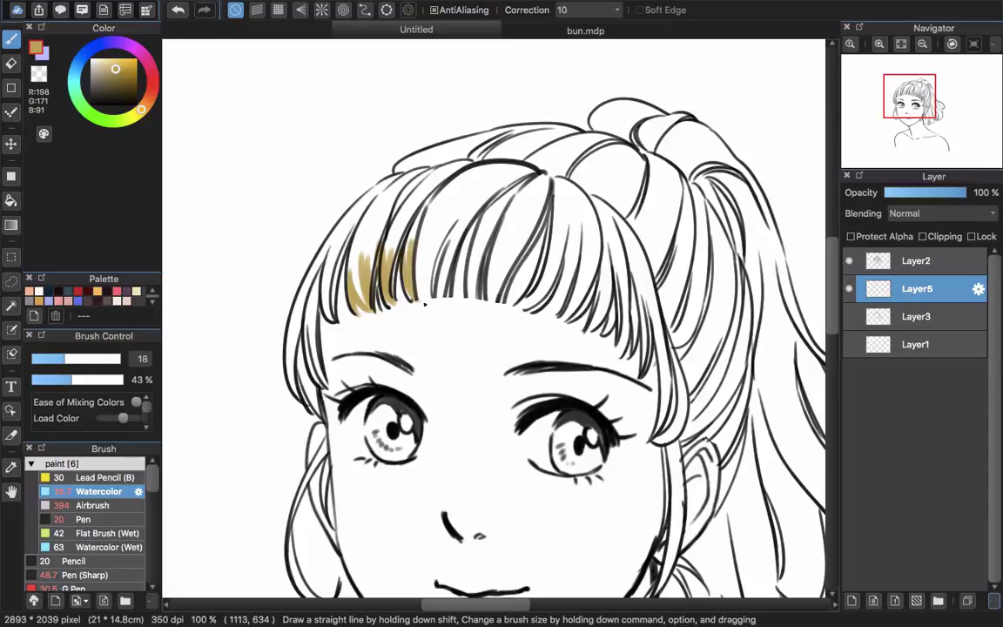
{"action": "mouse_move", "coordinate": [423, 245]}
{"action": "left_mouse_down"}
{"action": "mouse_move", "coordinate": [421, 283]}
{"action": "mouse_move", "coordinate": [464, 287]}
{"action": "mouse_move", "coordinate": [544, 330]}
{"action": "mouse_move", "coordinate": [548, 264]}
{"action": "left_mouse_up"}
{"action": "mouse_move", "coordinate": [536, 303]}
{"action": "left_mouse_down"}
{"action": "mouse_move", "coordinate": [558, 269]}
{"action": "mouse_move", "coordinate": [572, 290]}
{"action": "mouse_move", "coordinate": [542, 325]}
{"action": "mouse_move", "coordinate": [481, 295]}
{"action": "mouse_move", "coordinate": [495, 293]}
{"action": "mouse_move", "coordinate": [483, 303]}
{"action": "mouse_move", "coordinate": [502, 280]}
{"action": "mouse_move", "coordinate": [500, 254]}
{"action": "mouse_move", "coordinate": [507, 298]}
{"action": "left_mouse_up"}
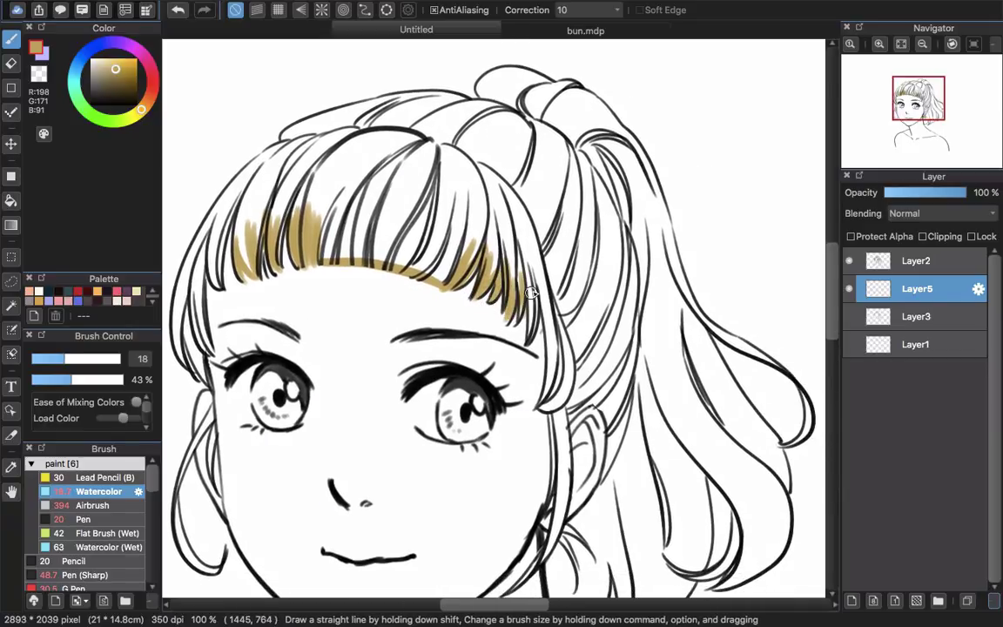
Flood-fill the sections of the fringe with golden tan, working from the ponytail side across to the far temple
{"action": "scroll", "coordinate": [515, 324], "scroll_direction": "down", "scroll_amount": 3}
{"action": "scroll", "coordinate": [516, 324], "scroll_direction": "right", "scroll_amount": 2}
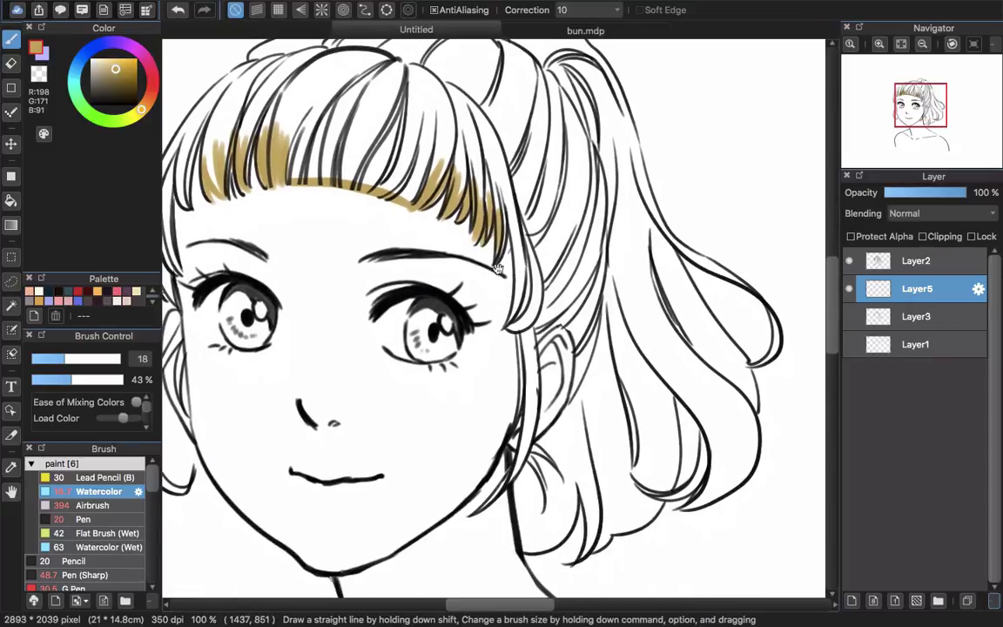
{"action": "key", "text": "g"}
{"action": "left_click", "coordinate": [440, 144]}
{"action": "scroll", "coordinate": [496, 200], "scroll_direction": "up", "scroll_amount": 3}
{"action": "scroll", "coordinate": [497, 200], "scroll_direction": "left", "scroll_amount": 3}
{"action": "left_click", "coordinate": [495, 202]}
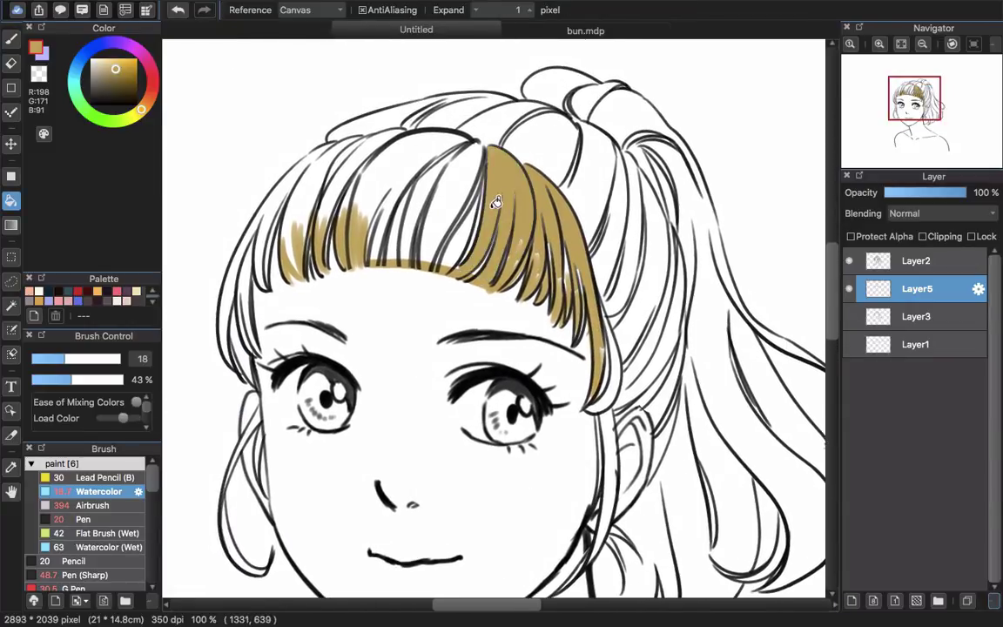
{"action": "left_click", "coordinate": [470, 175]}
{"action": "left_click", "coordinate": [410, 167]}
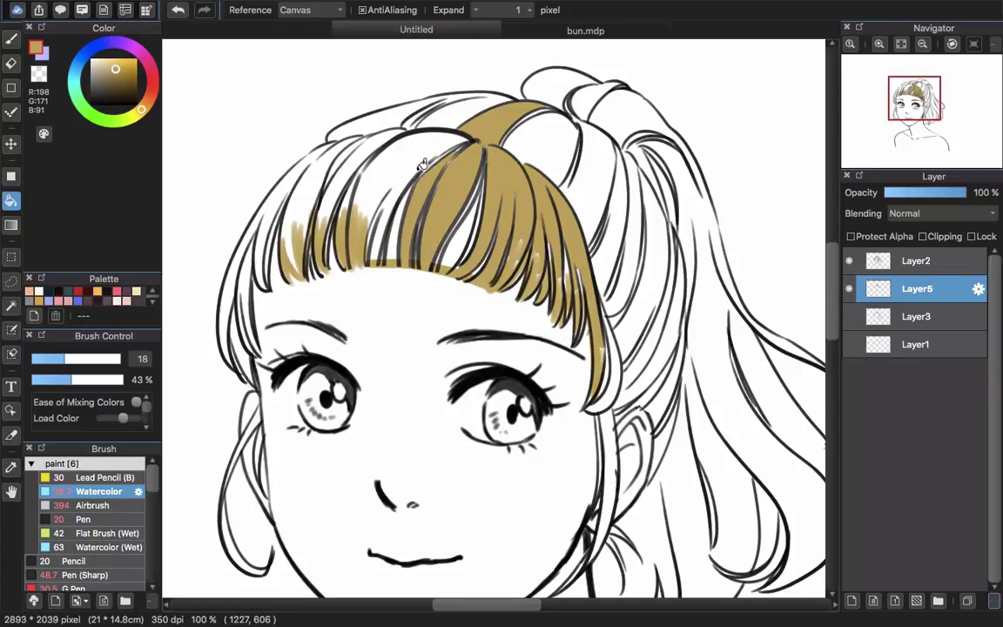
{"action": "left_click", "coordinate": [362, 203]}
{"action": "left_click", "coordinate": [348, 159]}
{"action": "left_click", "coordinate": [287, 201]}
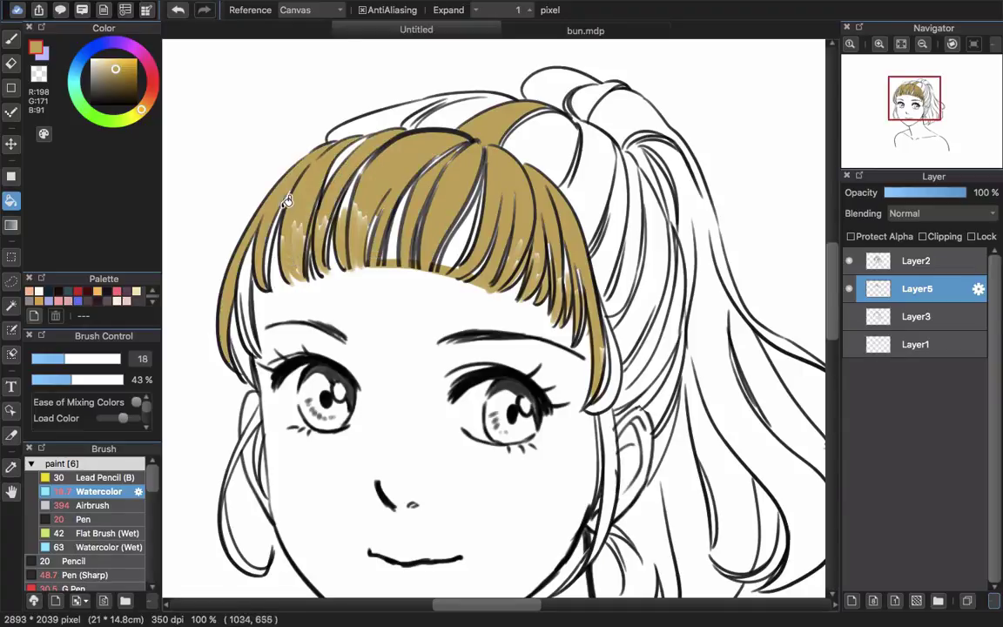
Paint the unfilled side strands and white gaps on the fringe's far side from the ponytail
{"action": "left_click_drag", "start_coordinate": [263, 281], "coordinate": [372, 228]}
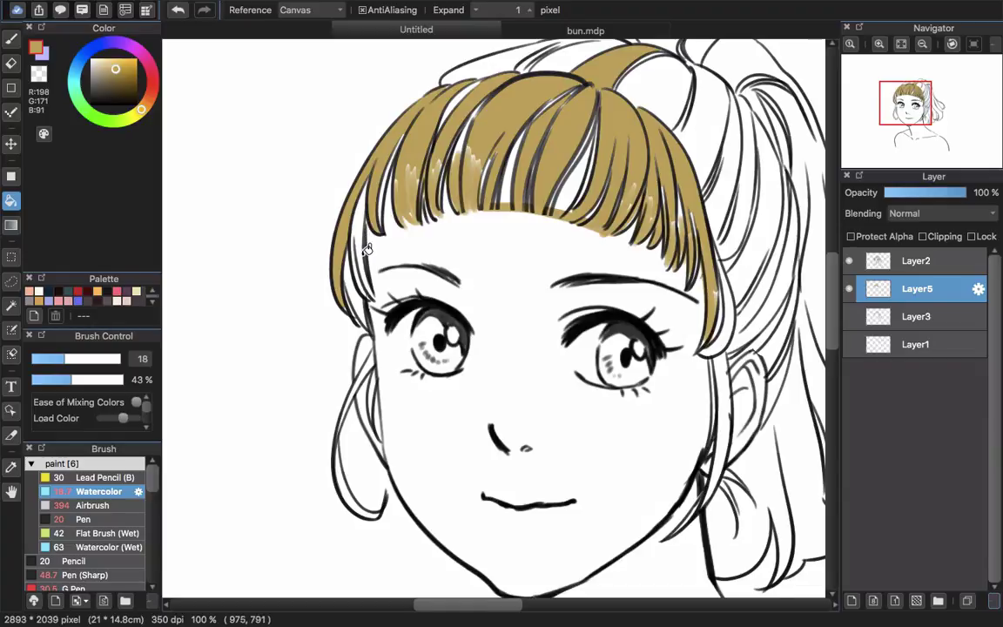
{"action": "key", "text": "b"}
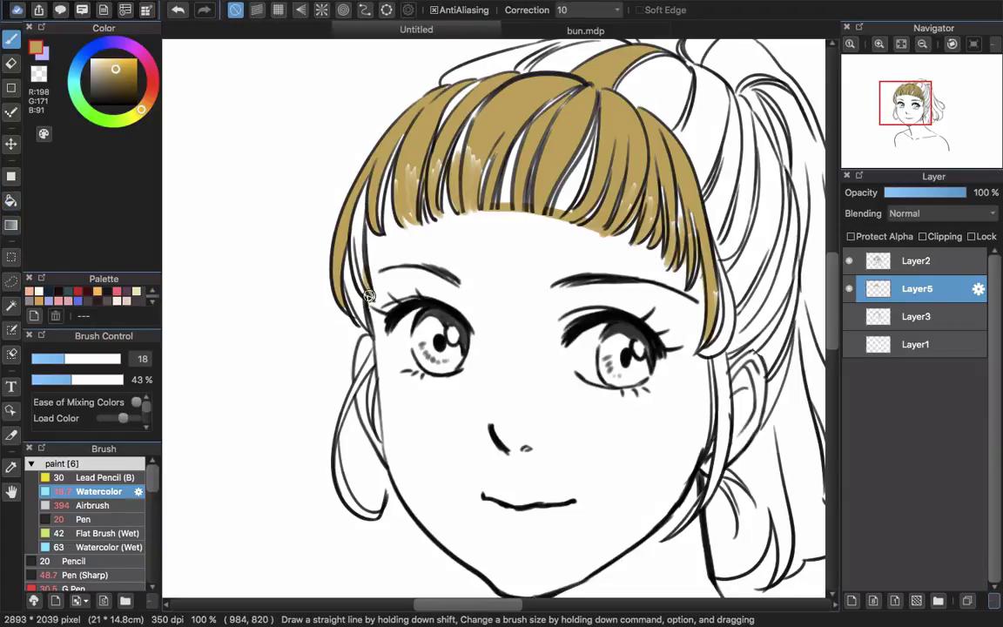
{"action": "left_click_drag", "start_coordinate": [363, 228], "coordinate": [364, 190]}
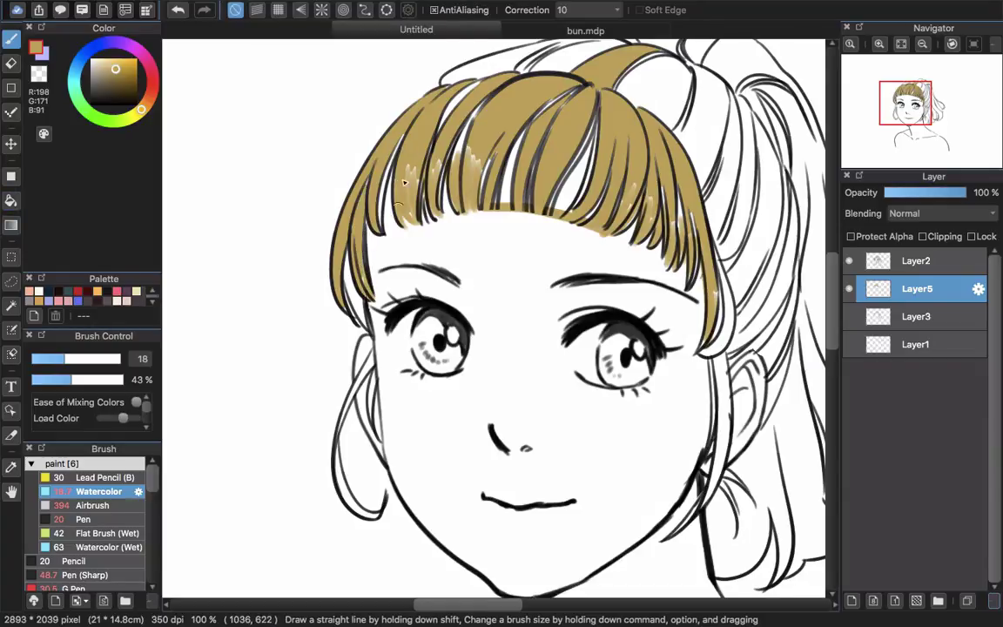
{"action": "mouse_move", "coordinate": [445, 119]}
{"action": "left_mouse_down"}
{"action": "mouse_move", "coordinate": [427, 172]}
{"action": "mouse_move", "coordinate": [443, 162]}
{"action": "mouse_move", "coordinate": [419, 179]}
{"action": "left_mouse_up"}
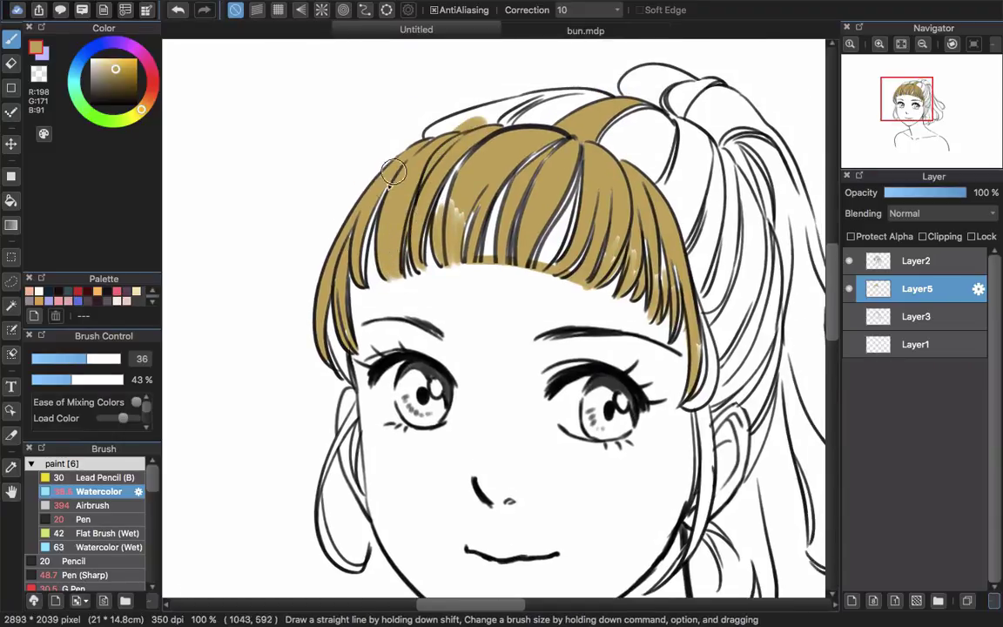
{"action": "mouse_move", "coordinate": [392, 172]}
{"action": "left_mouse_down"}
{"action": "mouse_move", "coordinate": [331, 244]}
{"action": "mouse_move", "coordinate": [364, 287]}
{"action": "left_mouse_up"}
{"action": "mouse_move", "coordinate": [368, 239]}
{"action": "left_mouse_down"}
{"action": "mouse_move", "coordinate": [379, 270]}
{"action": "mouse_move", "coordinate": [373, 216]}
{"action": "mouse_move", "coordinate": [452, 219]}
{"action": "left_mouse_up"}
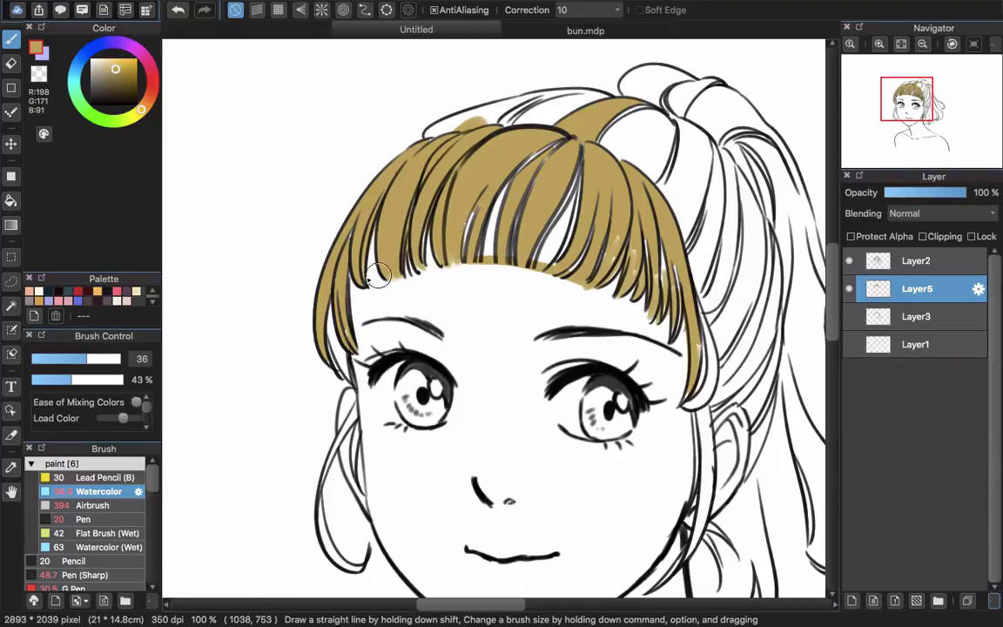
{"action": "mouse_move", "coordinate": [335, 364]}
{"action": "left_mouse_down"}
{"action": "mouse_move", "coordinate": [345, 302]}
{"action": "mouse_move", "coordinate": [333, 271]}
{"action": "mouse_move", "coordinate": [352, 290]}
{"action": "left_mouse_up"}
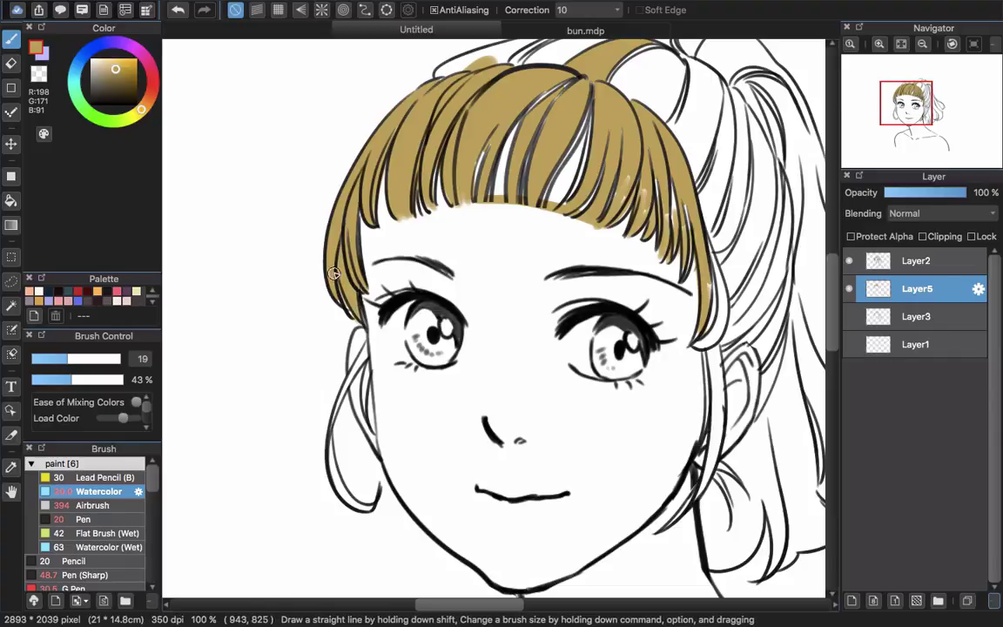
Paint over the white gaps in the middle of the fringe and along its edge nearest the ponytail
{"action": "mouse_move", "coordinate": [454, 229]}
{"action": "left_mouse_down"}
{"action": "mouse_move", "coordinate": [404, 283]}
{"action": "mouse_move", "coordinate": [438, 245]}
{"action": "mouse_move", "coordinate": [427, 242]}
{"action": "mouse_move", "coordinate": [407, 272]}
{"action": "left_mouse_up"}
{"action": "mouse_move", "coordinate": [433, 263]}
{"action": "left_mouse_down"}
{"action": "mouse_move", "coordinate": [455, 230]}
{"action": "mouse_move", "coordinate": [499, 171]}
{"action": "left_mouse_up"}
{"action": "left_click_drag", "start_coordinate": [463, 258], "coordinate": [498, 245], "text": "alt+super"}
{"action": "mouse_move", "coordinate": [517, 188]}
{"action": "left_mouse_down"}
{"action": "mouse_move", "coordinate": [487, 266]}
{"action": "mouse_move", "coordinate": [497, 283]}
{"action": "left_mouse_up"}
{"action": "left_click_drag", "start_coordinate": [559, 259], "coordinate": [598, 300]}
{"action": "left_click_drag", "start_coordinate": [632, 344], "coordinate": [610, 268]}
{"action": "left_click_drag", "start_coordinate": [612, 262], "coordinate": [594, 254], "text": "alt+super"}
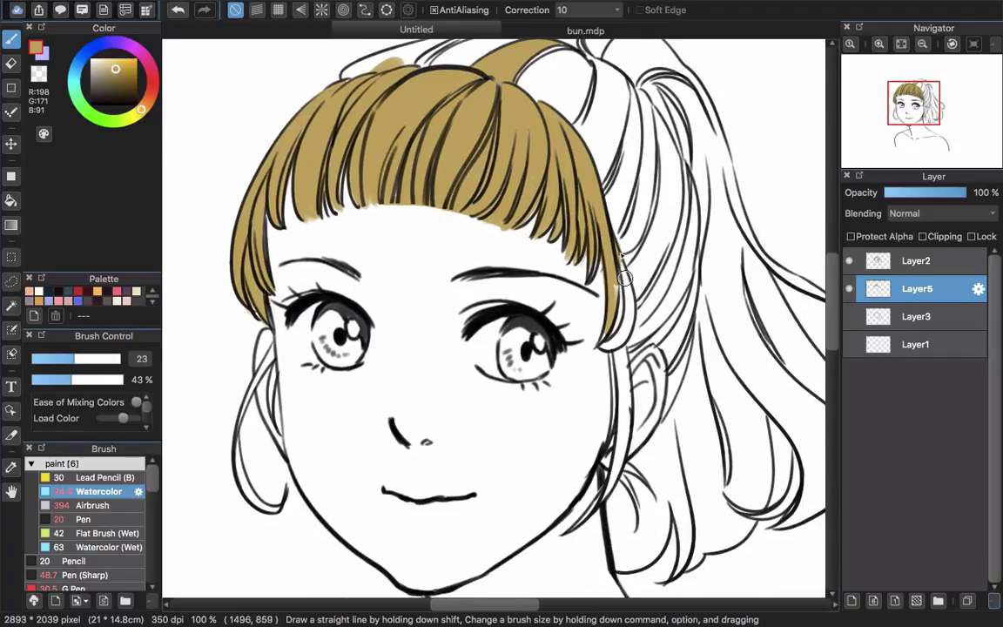
{"action": "left_click_drag", "start_coordinate": [622, 348], "coordinate": [621, 303]}
{"action": "left_click_drag", "start_coordinate": [624, 283], "coordinate": [619, 306]}
Flood-fill the side lock, back of the head and ponytail sections with golden tan
{"action": "left_click", "coordinate": [12, 201]}
{"action": "left_click", "coordinate": [624, 374]}
{"action": "left_click", "coordinate": [672, 257]}
{"action": "left_click", "coordinate": [528, 180]}
{"action": "left_click_drag", "start_coordinate": [749, 514], "coordinate": [591, 309]}
{"action": "left_click", "coordinate": [592, 307]}
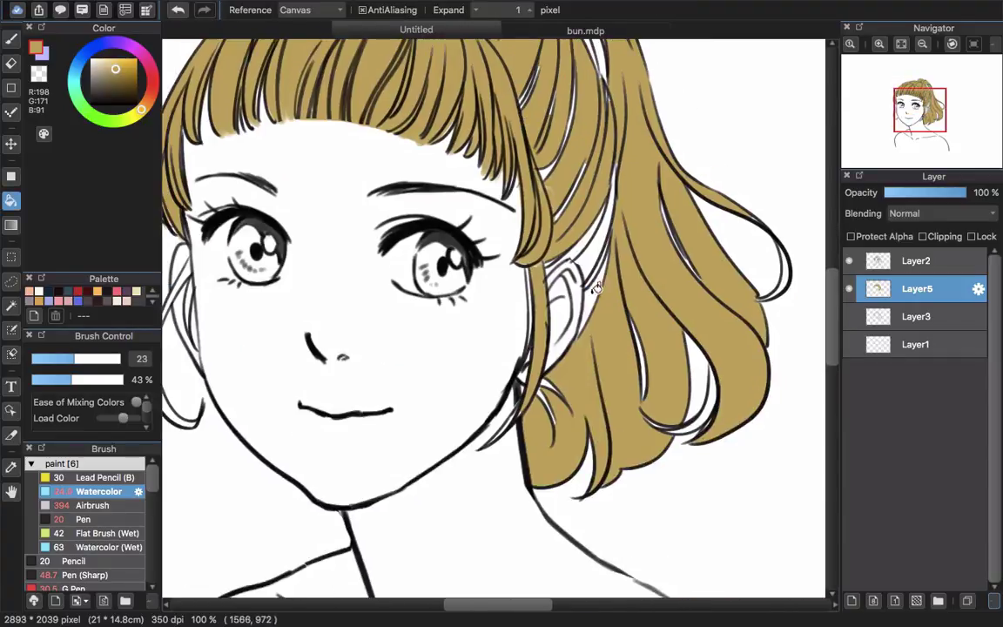
Fill the loose looping strand beside the far ear with golden tan and touch up its narrow parts with the brush
{"action": "left_click_drag", "start_coordinate": [262, 349], "coordinate": [582, 304]}
{"action": "left_click", "coordinate": [492, 248]}
{"action": "left_click", "coordinate": [471, 341]}
{"action": "left_click", "coordinate": [503, 268]}
{"action": "key", "text": "b"}
{"action": "left_click_drag", "start_coordinate": [484, 277], "coordinate": [470, 315], "text": "alt+super"}
{"action": "left_click_drag", "start_coordinate": [501, 289], "coordinate": [505, 307]}
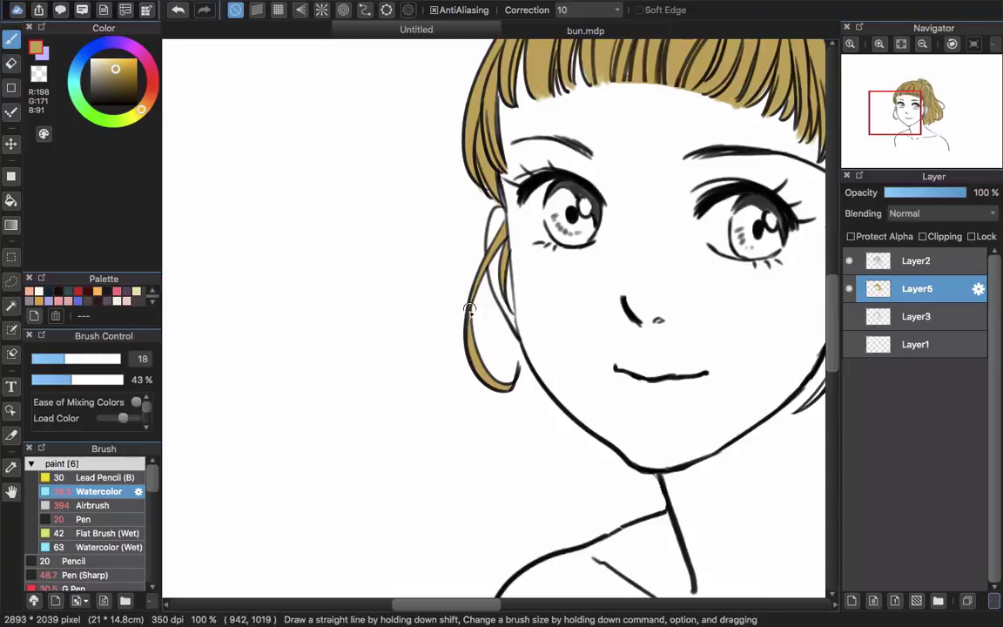
Paint the remaining white gaps on the top of the head and around the ponytail's base with golden tan
{"action": "left_click_drag", "start_coordinate": [754, 126], "coordinate": [447, 308]}
{"action": "left_click_drag", "start_coordinate": [548, 148], "coordinate": [582, 148], "text": "alt+super"}
{"action": "mouse_move", "coordinate": [575, 135]}
{"action": "left_mouse_down"}
{"action": "mouse_move", "coordinate": [612, 239]}
{"action": "mouse_move", "coordinate": [557, 327]}
{"action": "left_mouse_up"}
{"action": "left_click_drag", "start_coordinate": [544, 208], "coordinate": [529, 249]}
{"action": "left_click_drag", "start_coordinate": [522, 253], "coordinate": [493, 252], "text": "alt+super"}
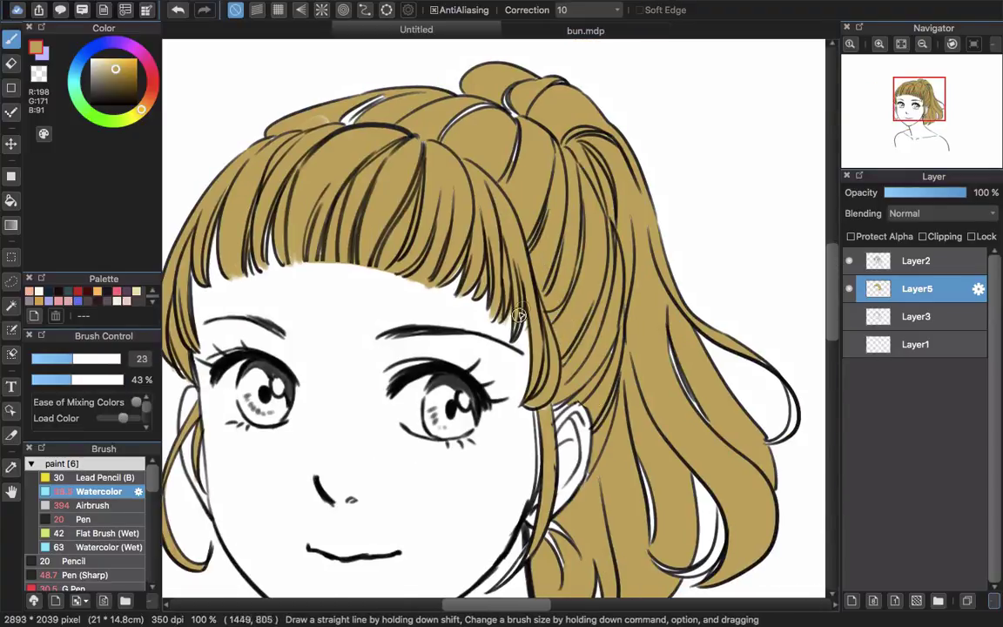
{"action": "left_click_drag", "start_coordinate": [488, 105], "coordinate": [563, 210]}
{"action": "left_click_drag", "start_coordinate": [523, 237], "coordinate": [564, 208]}
{"action": "scroll", "coordinate": [562, 208], "scroll_direction": "down", "scroll_amount": 3}
{"action": "scroll", "coordinate": [562, 207], "scroll_direction": "left", "scroll_amount": 4}
{"action": "scroll", "coordinate": [363, 268], "scroll_direction": "up", "scroll_amount": 1}
Clean up the hair colour along the fringe's lower edge, alternating between the eraser and the brush
{"action": "key", "text": "e"}
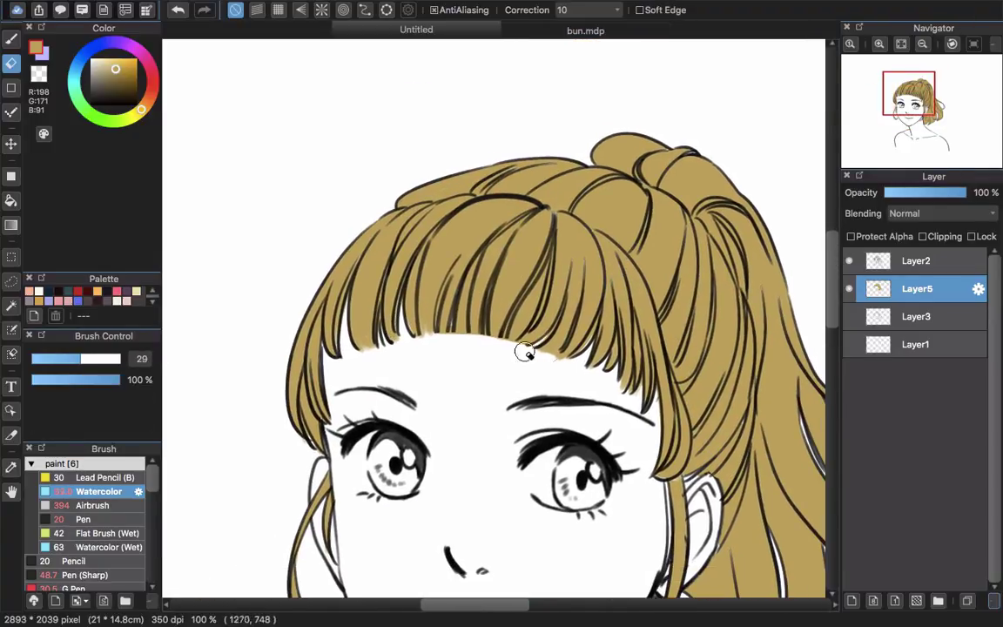
{"action": "key", "text": "b"}
{"action": "key", "text": "e"}
{"action": "key", "text": "b"}
{"action": "key", "text": "e"}
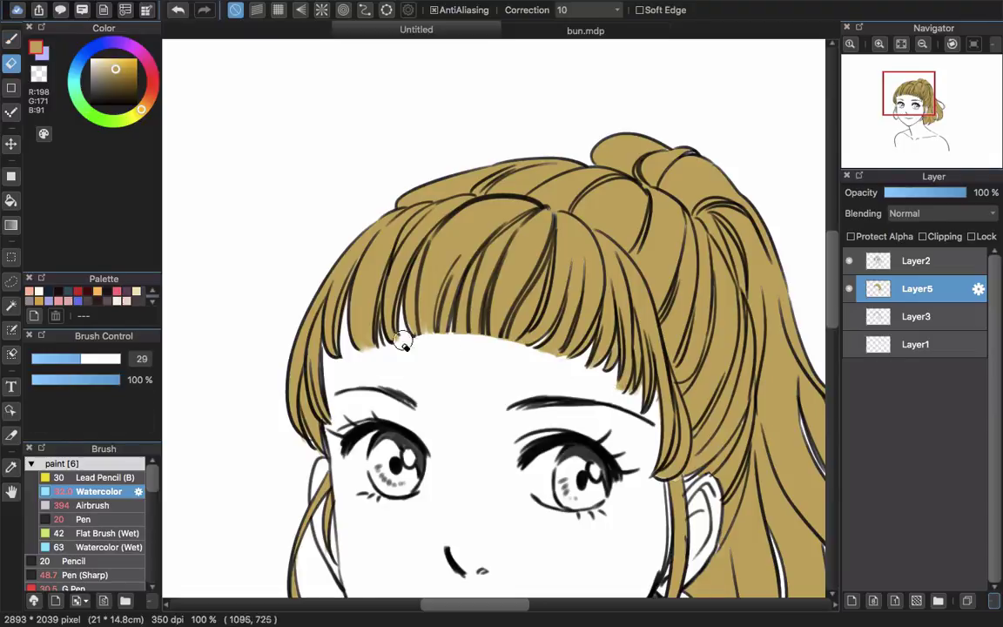
{"action": "key", "text": "b"}
Touch up the white gaps between the lower ponytail strands with golden tan, reducing the brush size to 18
{"action": "left_click_drag", "start_coordinate": [514, 540], "coordinate": [340, 284]}
{"action": "left_click_drag", "start_coordinate": [444, 419], "coordinate": [385, 441]}
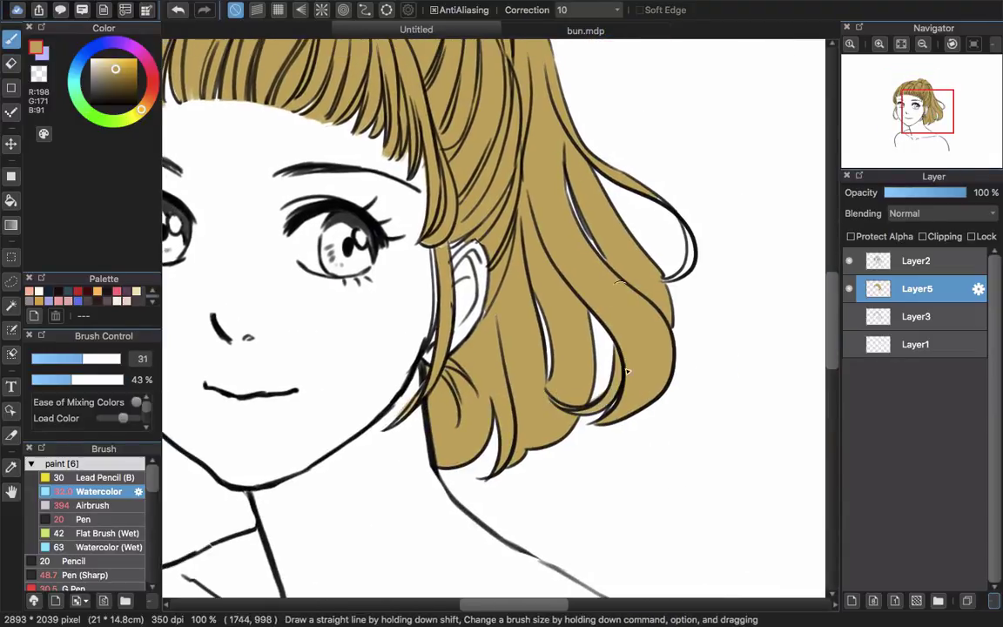
{"action": "left_click_drag", "start_coordinate": [598, 283], "coordinate": [547, 352]}
{"action": "left_click_drag", "start_coordinate": [398, 329], "coordinate": [424, 317]}
{"action": "key", "text": "bracketleft"}
{"action": "key", "text": "bracketleft"}
{"action": "key", "text": "bracketleft"}
{"action": "key", "text": "bracketleft"}
{"action": "key", "text": "bracketleft"}
{"action": "left_click_drag", "start_coordinate": [635, 304], "coordinate": [638, 352]}
Protect the alpha of Layer5 and fade the fringe tips with a transparent Airbrush at size 176
{"action": "left_click_drag", "start_coordinate": [389, 304], "coordinate": [652, 371]}
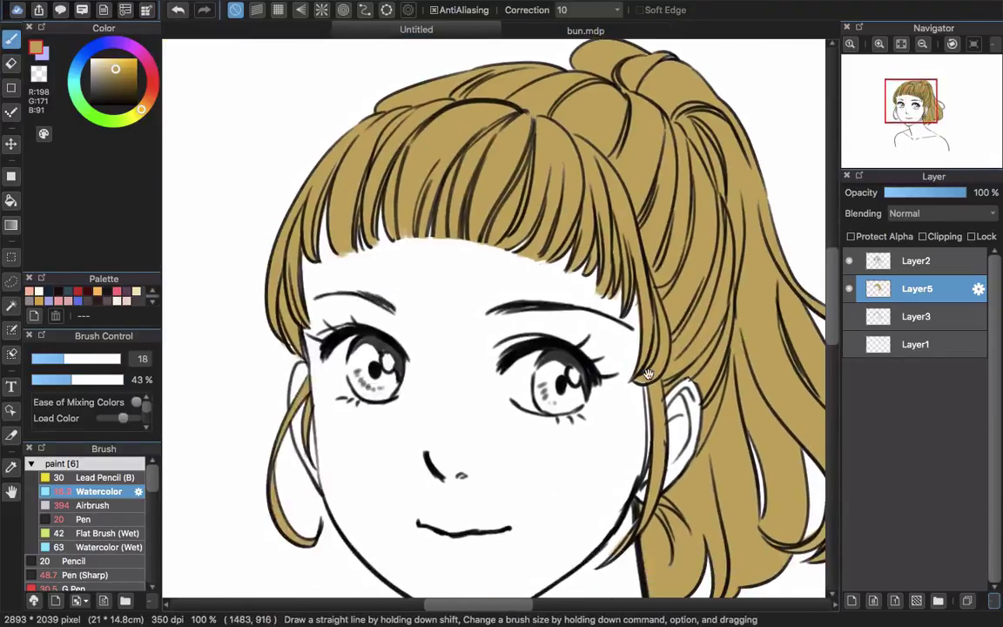
{"action": "left_click", "coordinate": [851, 237]}
{"action": "left_click", "coordinate": [39, 75]}
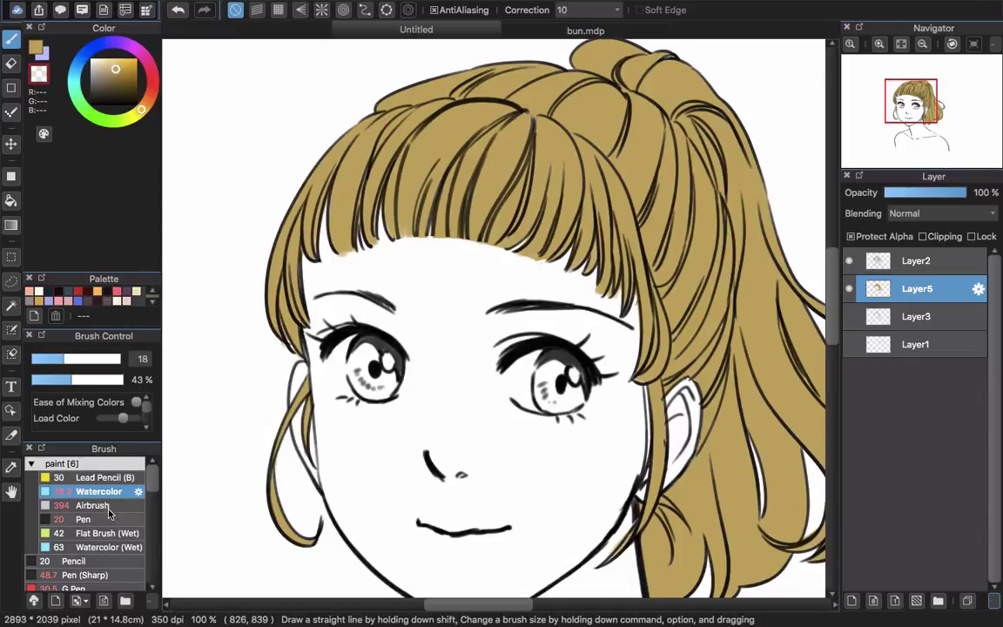
{"action": "left_click", "coordinate": [103, 507]}
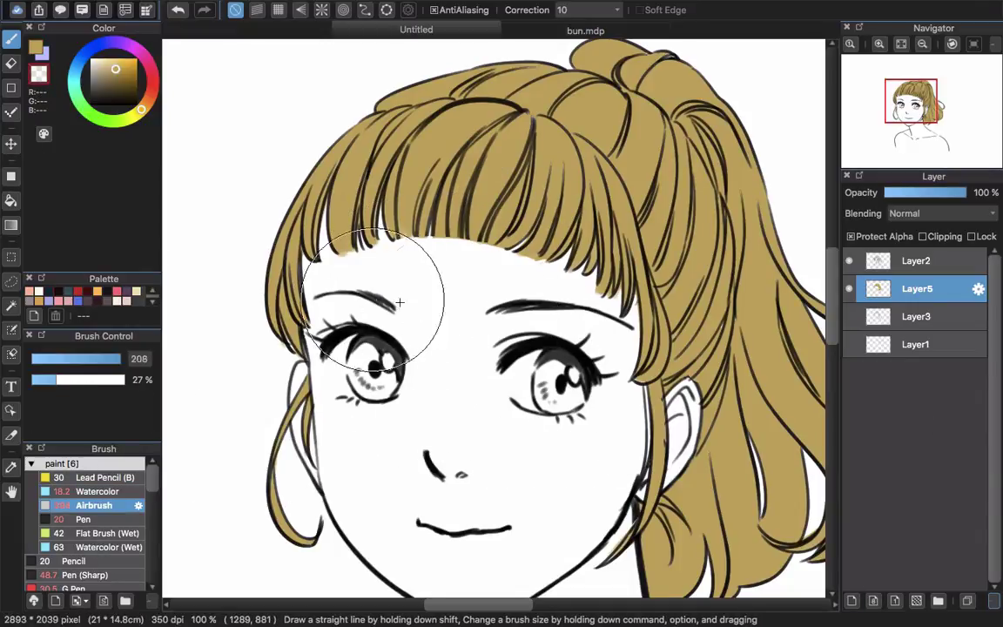
{"action": "key", "text": "bracketleft"}
{"action": "key", "text": "bracketleft"}
{"action": "key", "text": "bracketleft"}
{"action": "key", "text": "bracketleft"}
{"action": "mouse_move", "coordinate": [327, 251]}
{"action": "left_mouse_down"}
{"action": "mouse_move", "coordinate": [522, 275]}
{"action": "mouse_move", "coordinate": [593, 323]}
{"action": "mouse_move", "coordinate": [558, 280]}
{"action": "mouse_move", "coordinate": [501, 296]}
{"action": "mouse_move", "coordinate": [365, 261]}
{"action": "mouse_move", "coordinate": [435, 236]}
{"action": "mouse_move", "coordinate": [501, 254]}
{"action": "mouse_move", "coordinate": [557, 297]}
{"action": "mouse_move", "coordinate": [601, 293]}
{"action": "left_mouse_up"}
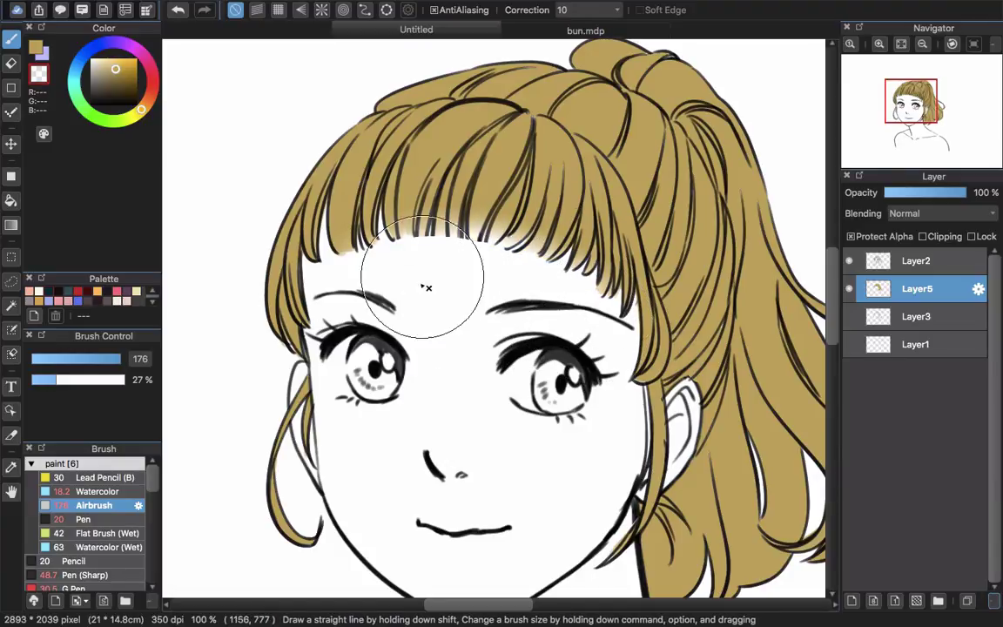
{"action": "mouse_move", "coordinate": [427, 287]}
{"action": "left_mouse_down"}
{"action": "mouse_move", "coordinate": [401, 248]}
{"action": "mouse_move", "coordinate": [348, 214]}
{"action": "mouse_move", "coordinate": [357, 191]}
{"action": "mouse_move", "coordinate": [368, 230]}
{"action": "mouse_move", "coordinate": [533, 303]}
{"action": "left_mouse_up"}
Enlarge the transparent Airbrush to size 306 and softly lighten the fringe on the side nearest the ponytail
{"action": "key", "text": "]"}
{"action": "key", "text": "]"}
{"action": "key", "text": "]"}
{"action": "key", "text": "]"}
{"action": "key", "text": "]"}
{"action": "key", "text": "]"}
{"action": "key", "text": "]"}
{"action": "key", "text": "]"}
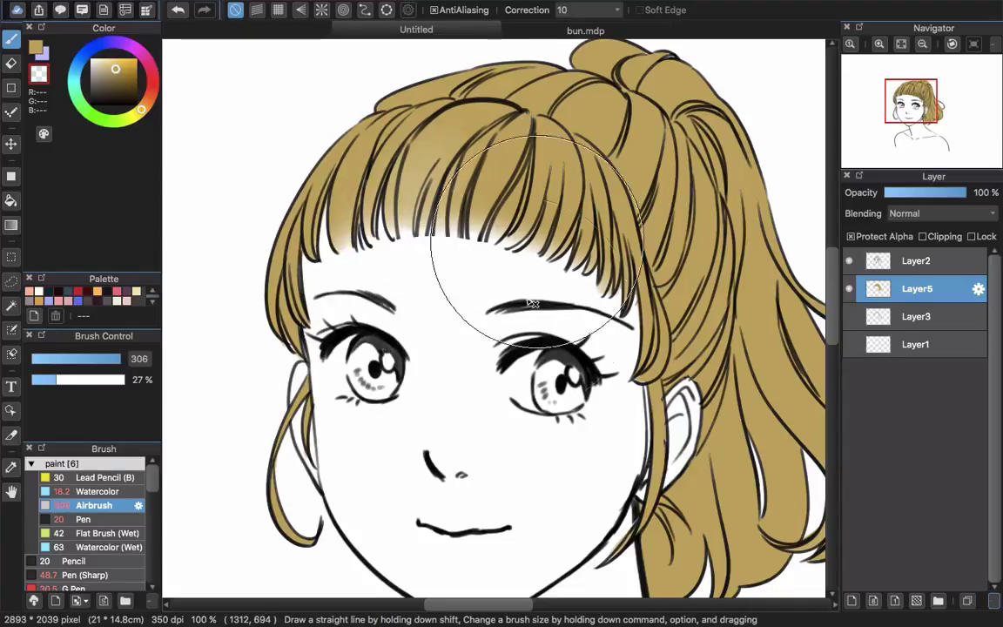
{"action": "mouse_move", "coordinate": [471, 281]}
{"action": "left_mouse_down"}
{"action": "mouse_move", "coordinate": [513, 285]}
{"action": "mouse_move", "coordinate": [587, 331]}
{"action": "left_mouse_up"}
{"action": "left_click_drag", "start_coordinate": [557, 274], "coordinate": [620, 408]}
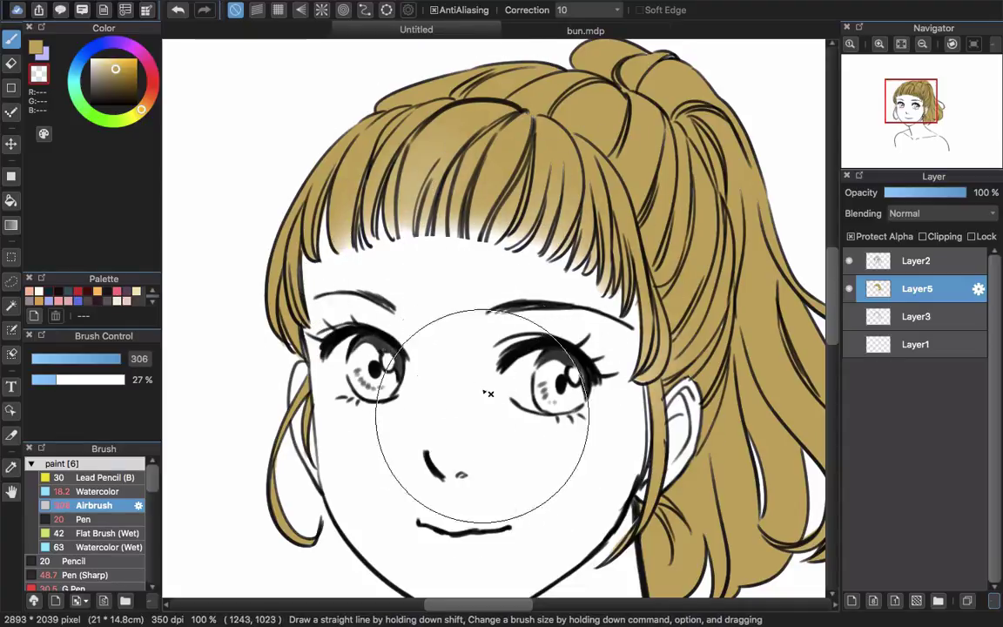
Airbrush golden tan back into the faded fringe, reducing the size to 61 and unprotecting alpha, and return to the transparent colour
{"action": "left_click", "coordinate": [36, 48]}
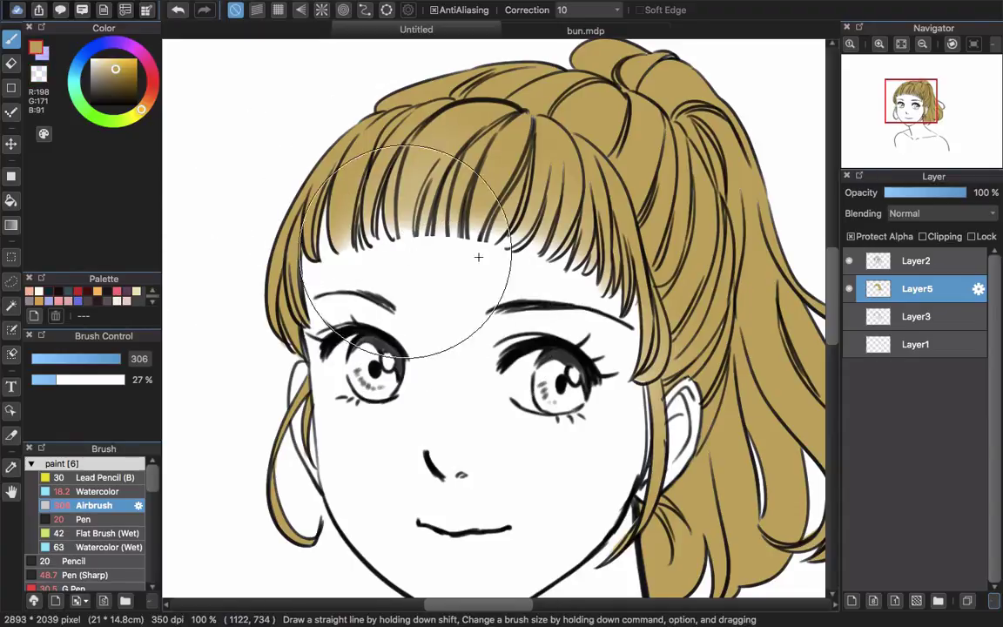
{"action": "left_click_drag", "start_coordinate": [560, 263], "coordinate": [326, 252]}
{"action": "left_click_drag", "start_coordinate": [484, 229], "coordinate": [326, 216]}
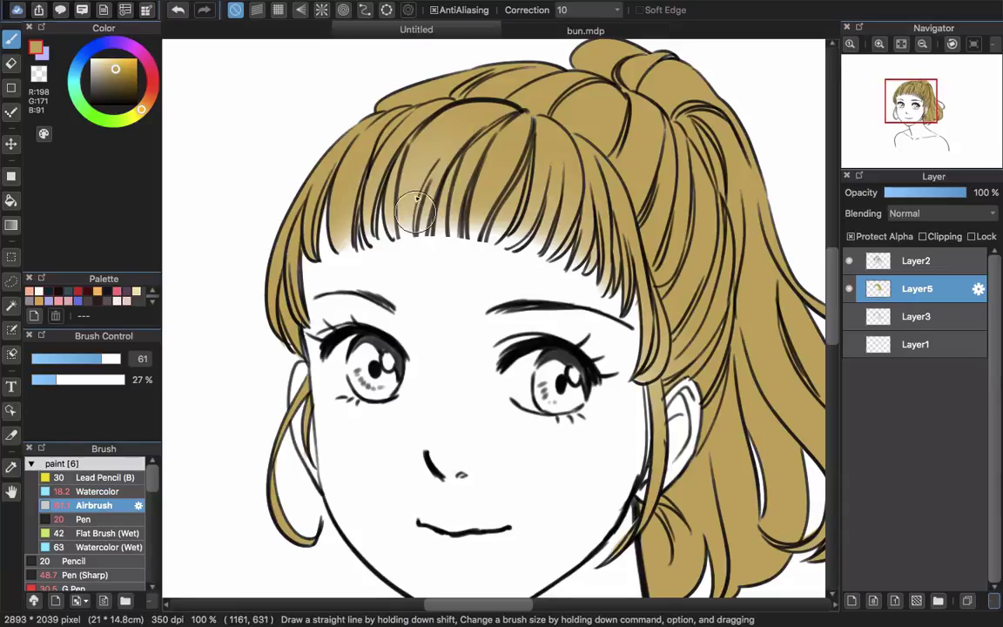
{"action": "left_click_drag", "start_coordinate": [417, 209], "coordinate": [471, 182]}
{"action": "left_click", "coordinate": [884, 236]}
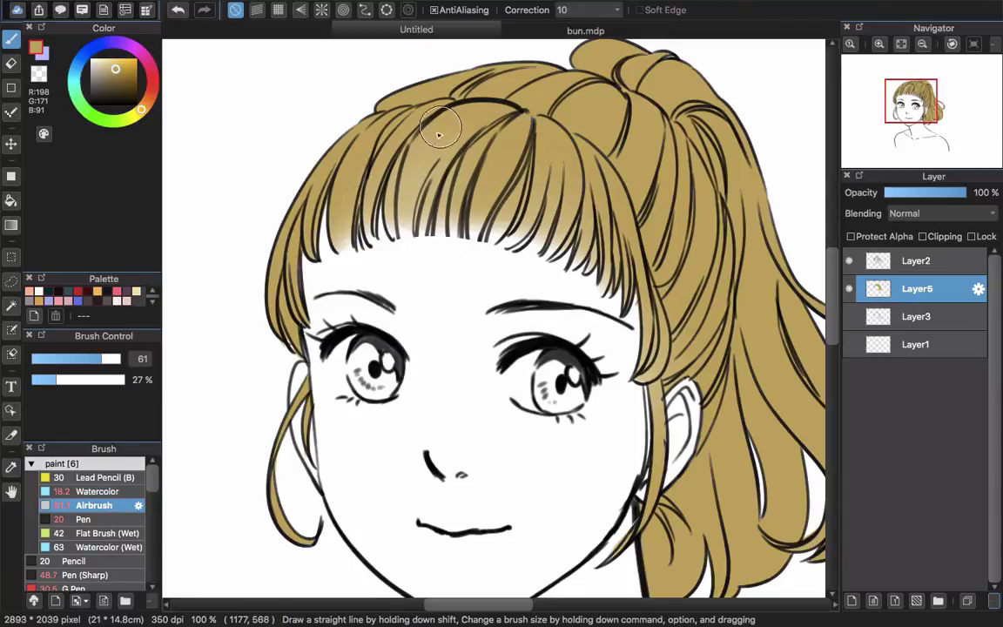
{"action": "mouse_move", "coordinate": [395, 218]}
{"action": "left_mouse_down"}
{"action": "mouse_move", "coordinate": [430, 181]}
{"action": "mouse_move", "coordinate": [445, 184]}
{"action": "mouse_move", "coordinate": [441, 205]}
{"action": "mouse_move", "coordinate": [477, 197]}
{"action": "mouse_move", "coordinate": [449, 200]}
{"action": "mouse_move", "coordinate": [478, 169]}
{"action": "mouse_move", "coordinate": [459, 231]}
{"action": "mouse_move", "coordinate": [495, 161]}
{"action": "mouse_move", "coordinate": [469, 250]}
{"action": "mouse_move", "coordinate": [517, 151]}
{"action": "mouse_move", "coordinate": [466, 215]}
{"action": "mouse_move", "coordinate": [489, 118]}
{"action": "mouse_move", "coordinate": [434, 166]}
{"action": "mouse_move", "coordinate": [417, 153]}
{"action": "mouse_move", "coordinate": [449, 121]}
{"action": "mouse_move", "coordinate": [406, 131]}
{"action": "mouse_move", "coordinate": [356, 206]}
{"action": "mouse_move", "coordinate": [379, 111]}
{"action": "mouse_move", "coordinate": [340, 237]}
{"action": "mouse_move", "coordinate": [356, 178]}
{"action": "mouse_move", "coordinate": [521, 197]}
{"action": "mouse_move", "coordinate": [544, 185]}
{"action": "mouse_move", "coordinate": [506, 241]}
{"action": "mouse_move", "coordinate": [534, 203]}
{"action": "mouse_move", "coordinate": [517, 193]}
{"action": "mouse_move", "coordinate": [496, 240]}
{"action": "mouse_move", "coordinate": [507, 205]}
{"action": "mouse_move", "coordinate": [565, 157]}
{"action": "mouse_move", "coordinate": [551, 228]}
{"action": "mouse_move", "coordinate": [561, 193]}
{"action": "mouse_move", "coordinate": [538, 231]}
{"action": "mouse_move", "coordinate": [556, 245]}
{"action": "mouse_move", "coordinate": [573, 218]}
{"action": "mouse_move", "coordinate": [581, 223]}
{"action": "mouse_move", "coordinate": [574, 261]}
{"action": "mouse_move", "coordinate": [595, 196]}
{"action": "mouse_move", "coordinate": [615, 223]}
{"action": "left_mouse_up"}
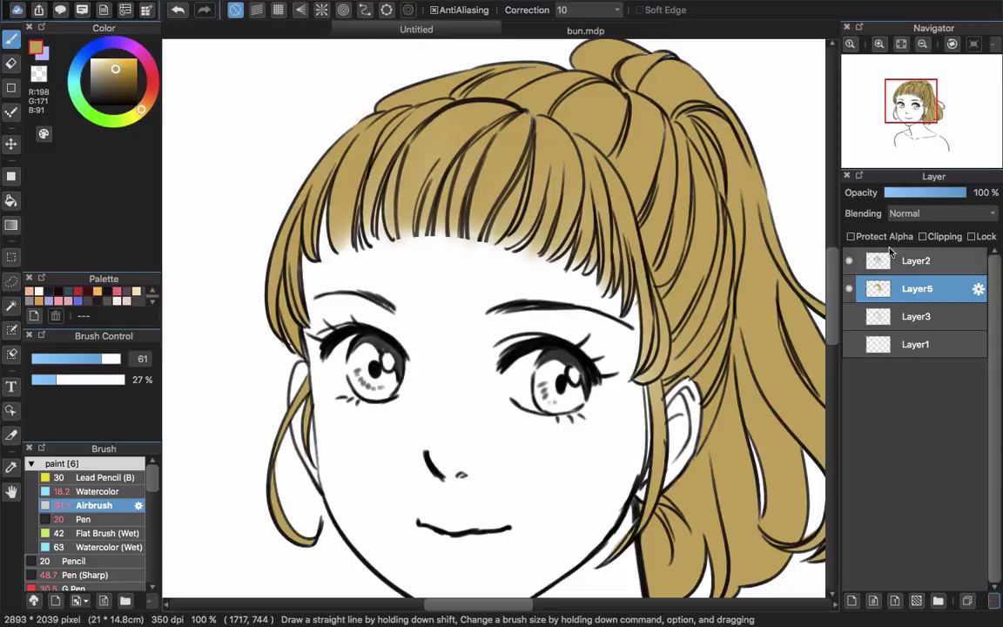
{"action": "left_click", "coordinate": [40, 74]}
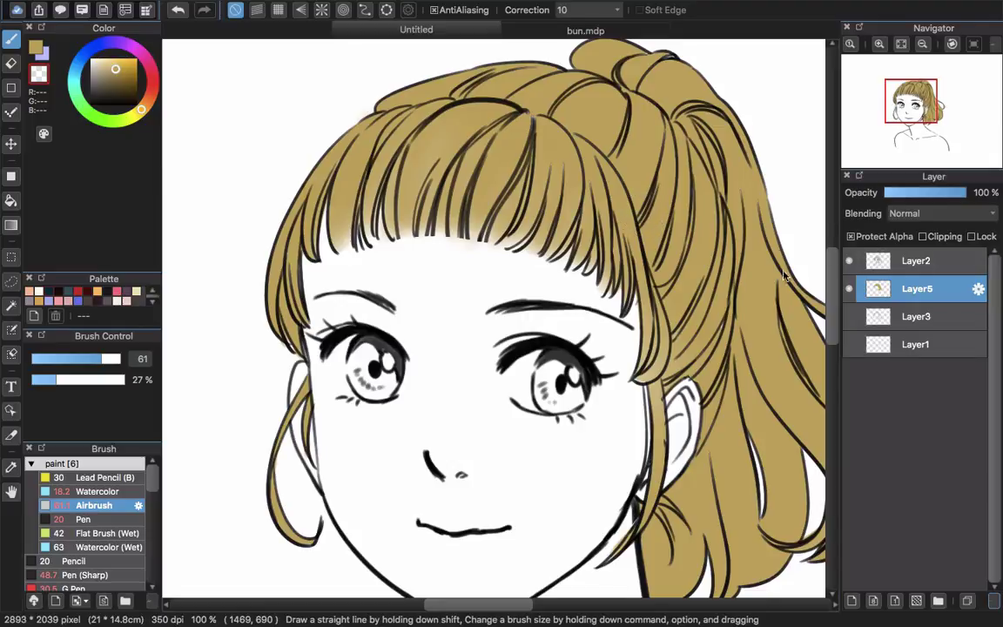
Recolour the hair on Layer5 to light yellow-green with hue 44, saturation 81% and brightness 146%
{"action": "scroll", "coordinate": [594, 312], "scroll_direction": "down", "scroll_amount": 4}
{"action": "scroll", "coordinate": [572, 328], "scroll_direction": "up", "scroll_amount": 3}
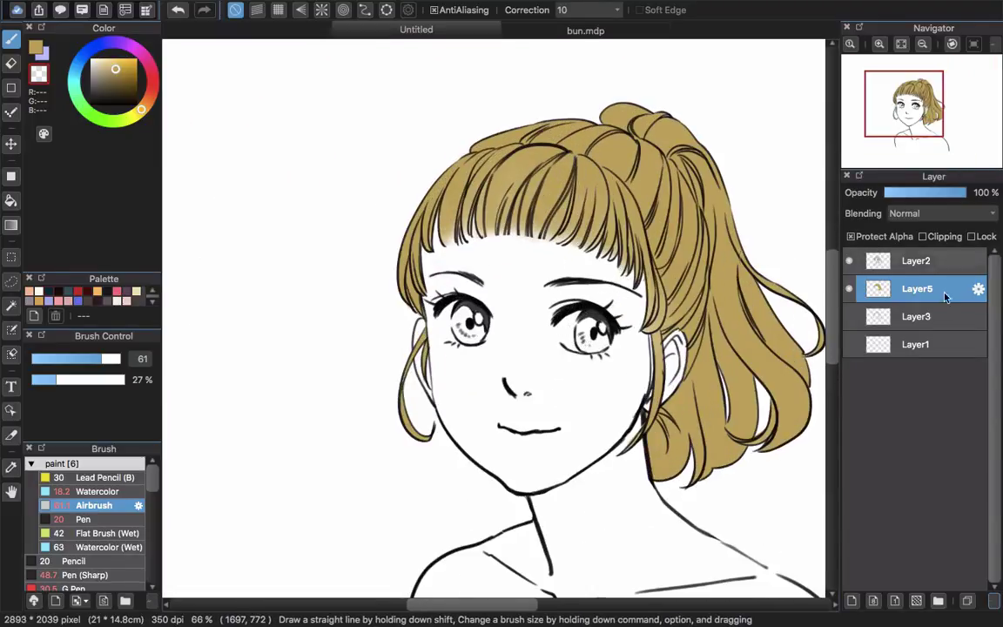
{"action": "mouse_move", "coordinate": [863, 117]}
{"action": "key", "text": "super+u"}
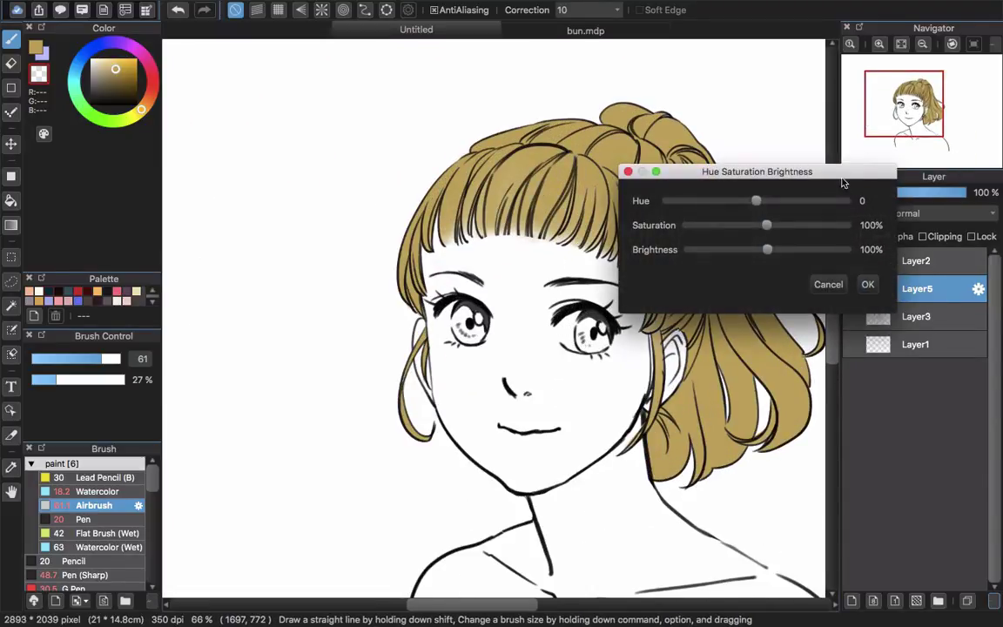
{"action": "left_click_drag", "start_coordinate": [842, 181], "coordinate": [939, 116]}
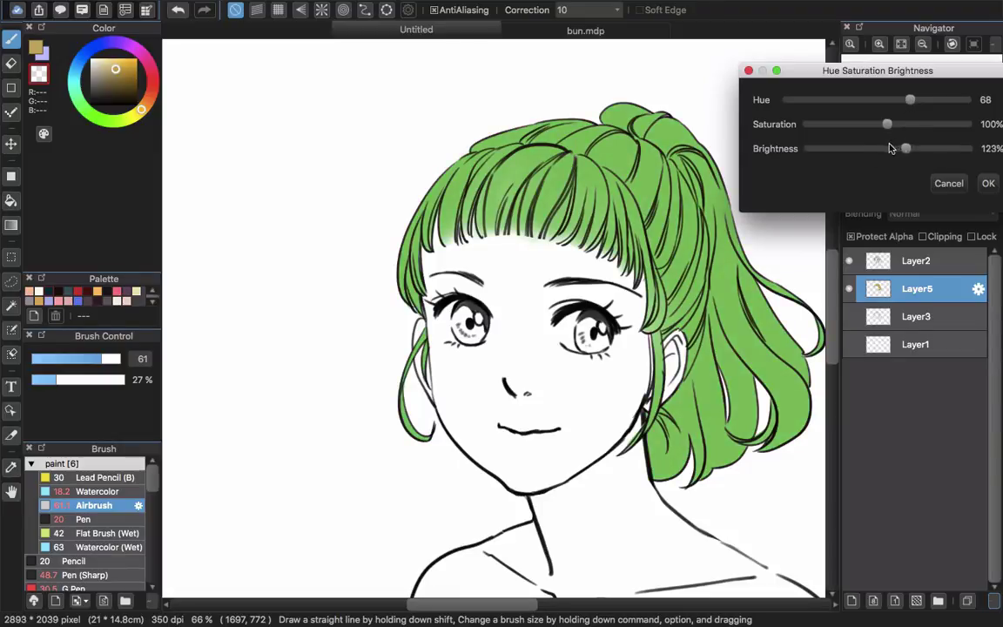
{"action": "left_click_drag", "start_coordinate": [886, 124], "coordinate": [857, 126]}
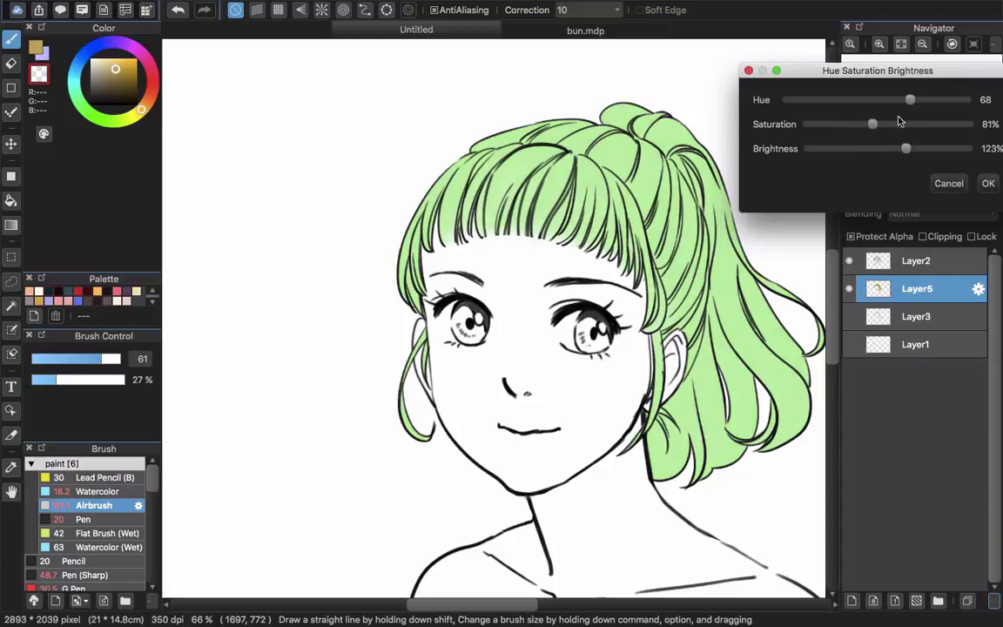
{"action": "left_click_drag", "start_coordinate": [910, 100], "coordinate": [921, 102]}
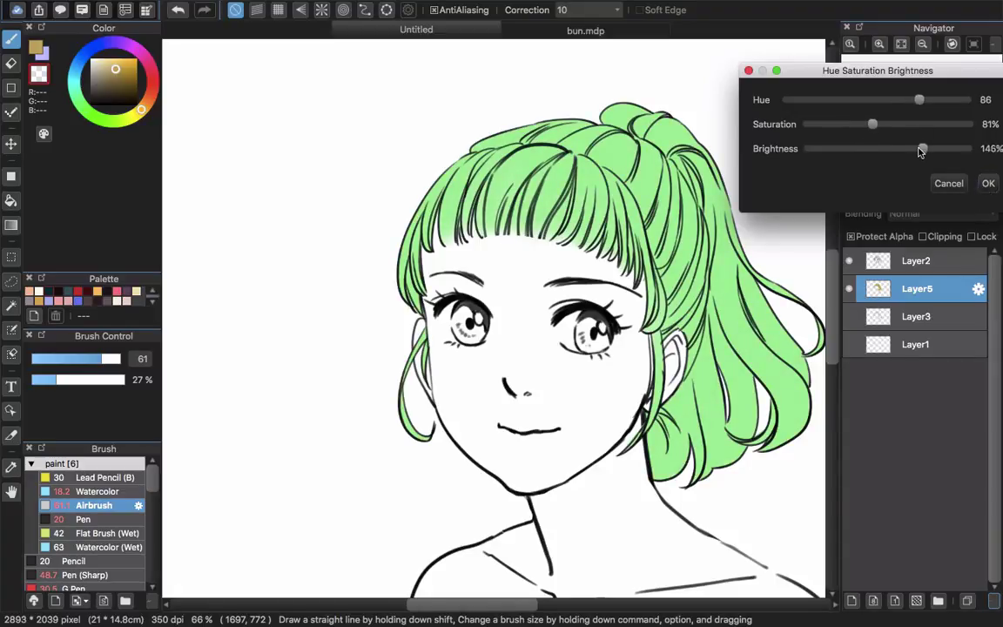
{"action": "left_click_drag", "start_coordinate": [911, 105], "coordinate": [906, 103]}
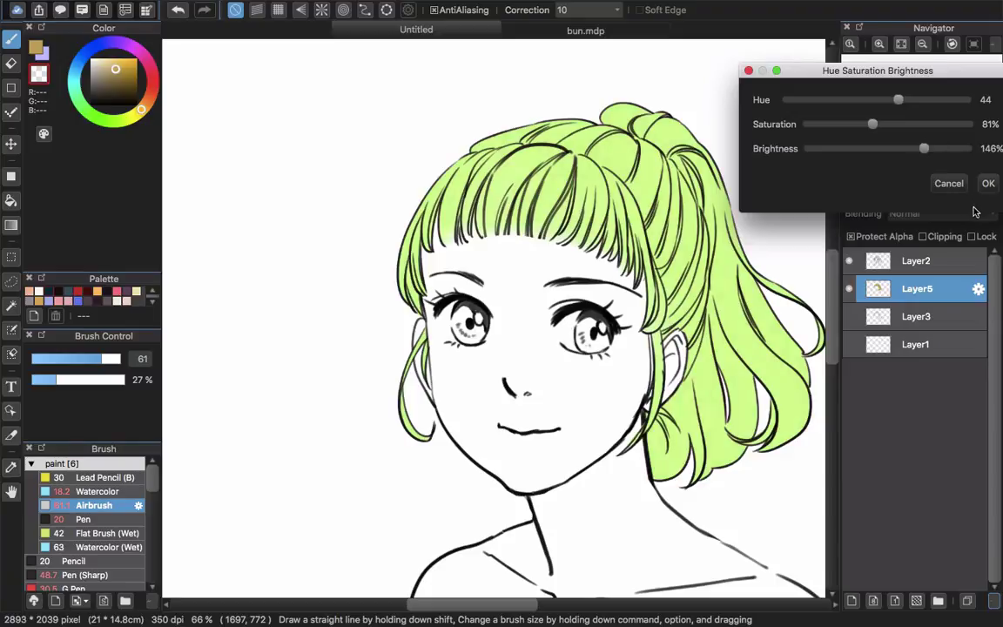
{"action": "left_click", "coordinate": [986, 184]}
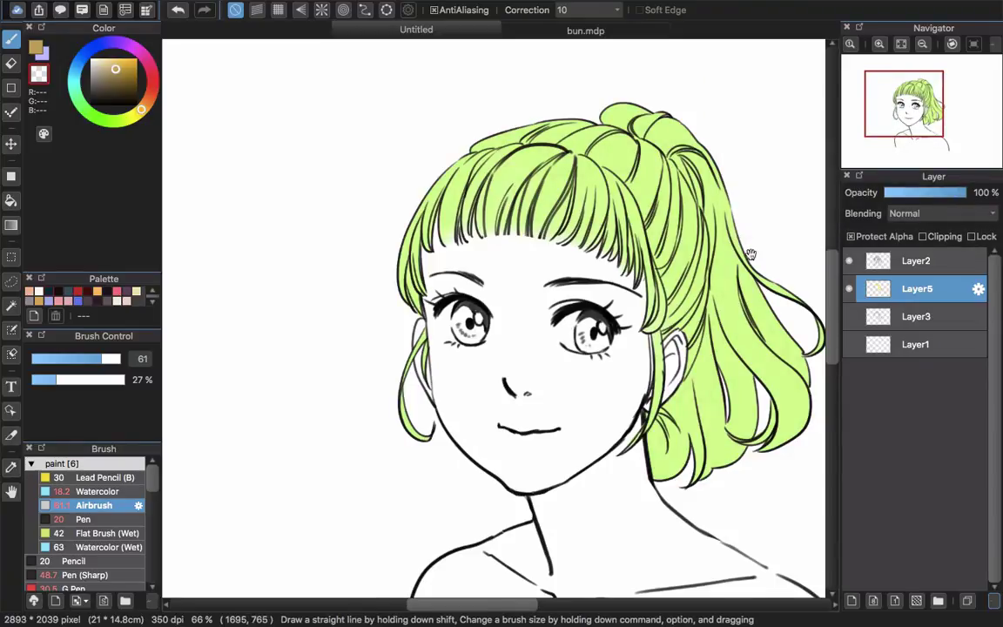
Add a new layer above Layer5, clip it to the hair colour and set its blending to Overlay
{"action": "scroll", "coordinate": [759, 376], "scroll_direction": "right", "scroll_amount": 3}
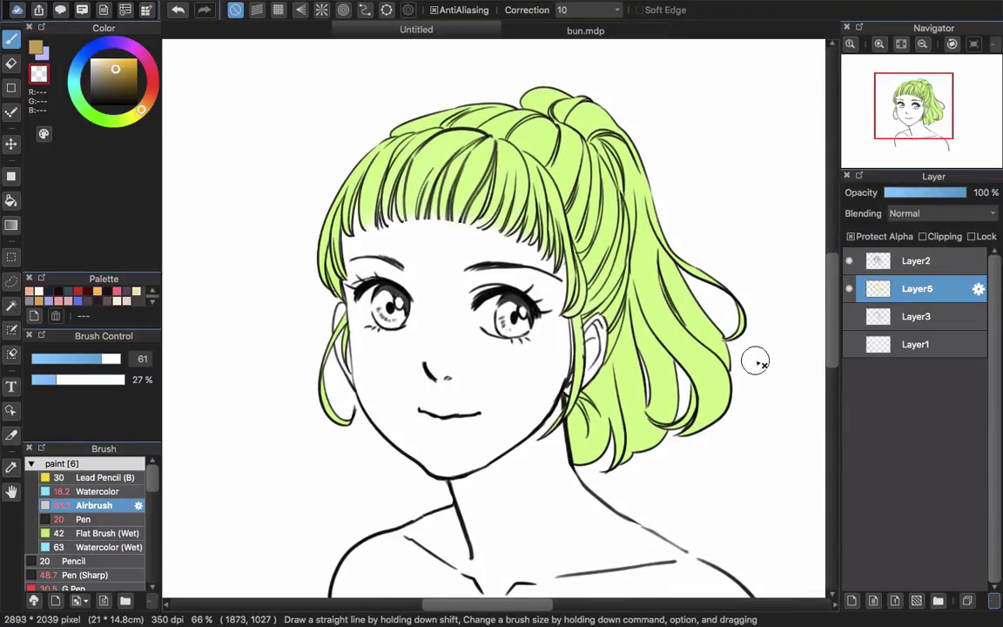
{"action": "left_click", "coordinate": [859, 596]}
{"action": "left_click", "coordinate": [924, 236]}
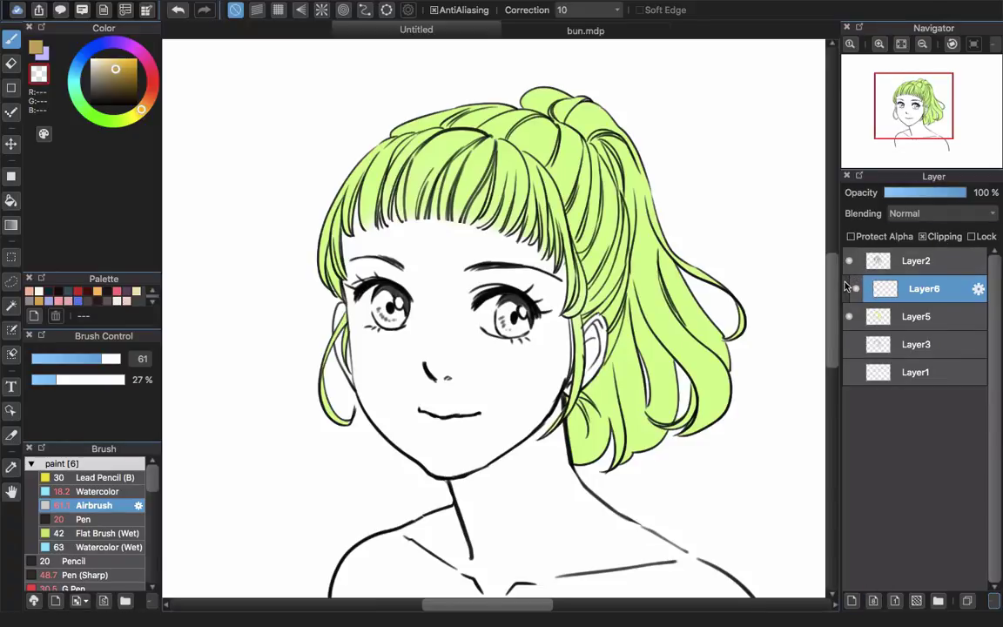
{"action": "left_click", "coordinate": [39, 79]}
{"action": "scroll", "coordinate": [470, 259], "scroll_direction": "down", "scroll_amount": 4}
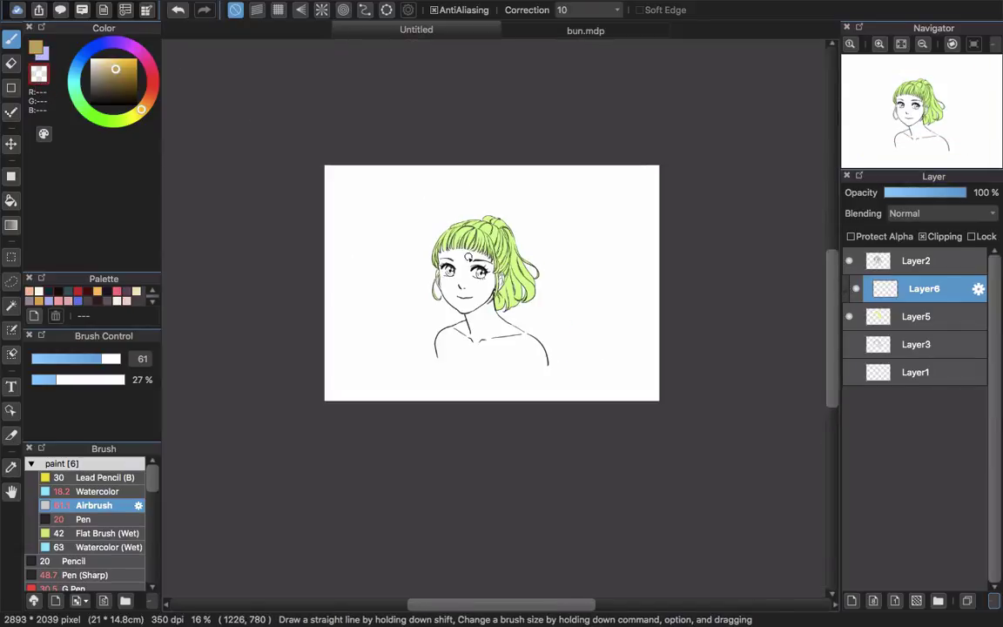
{"action": "scroll", "coordinate": [472, 258], "scroll_direction": "up", "scroll_amount": 2}
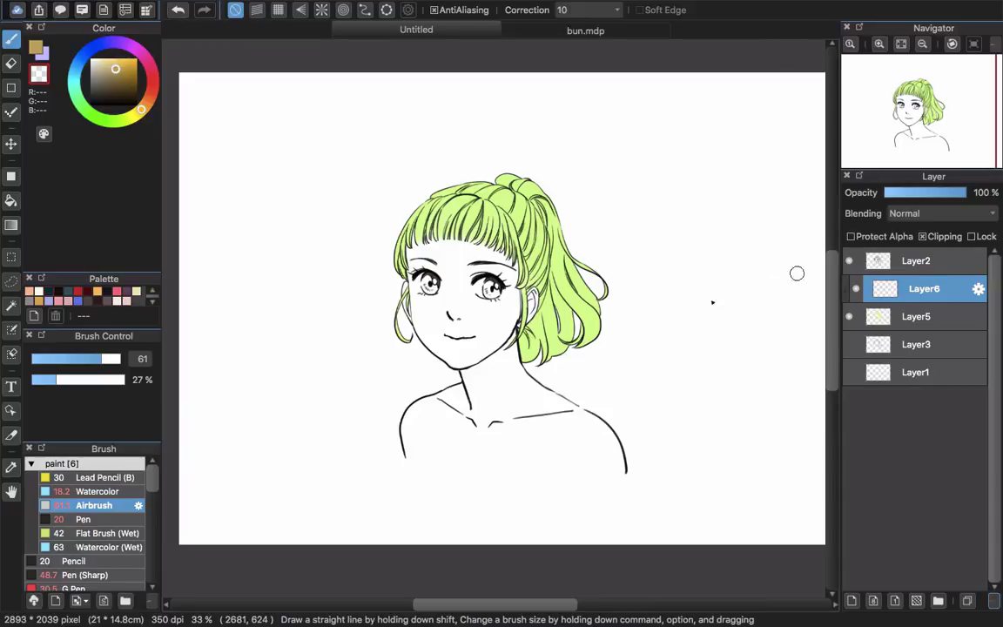
{"action": "left_click", "coordinate": [897, 213]}
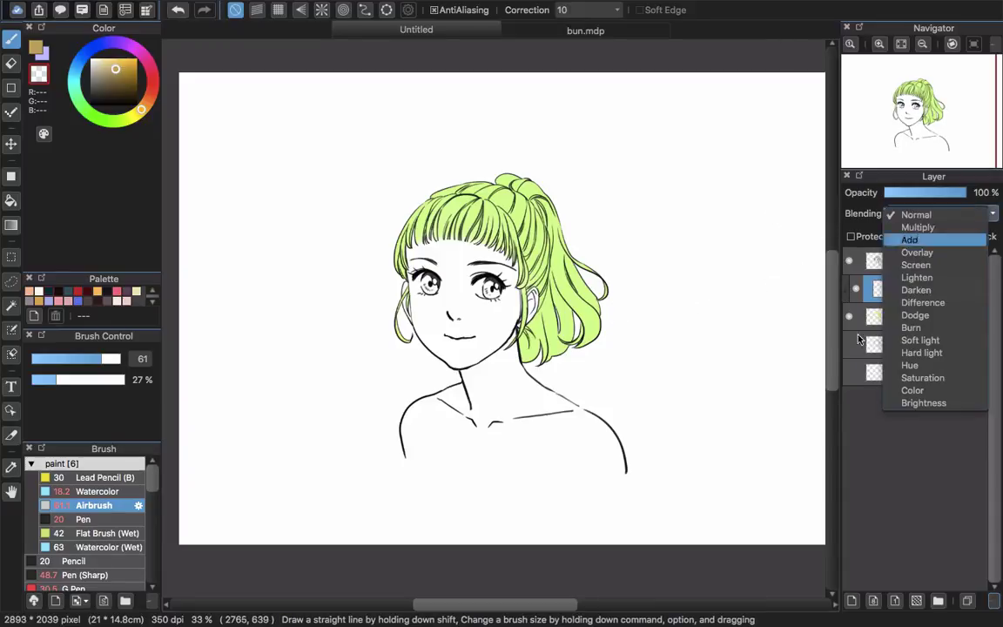
{"action": "left_click", "coordinate": [935, 252]}
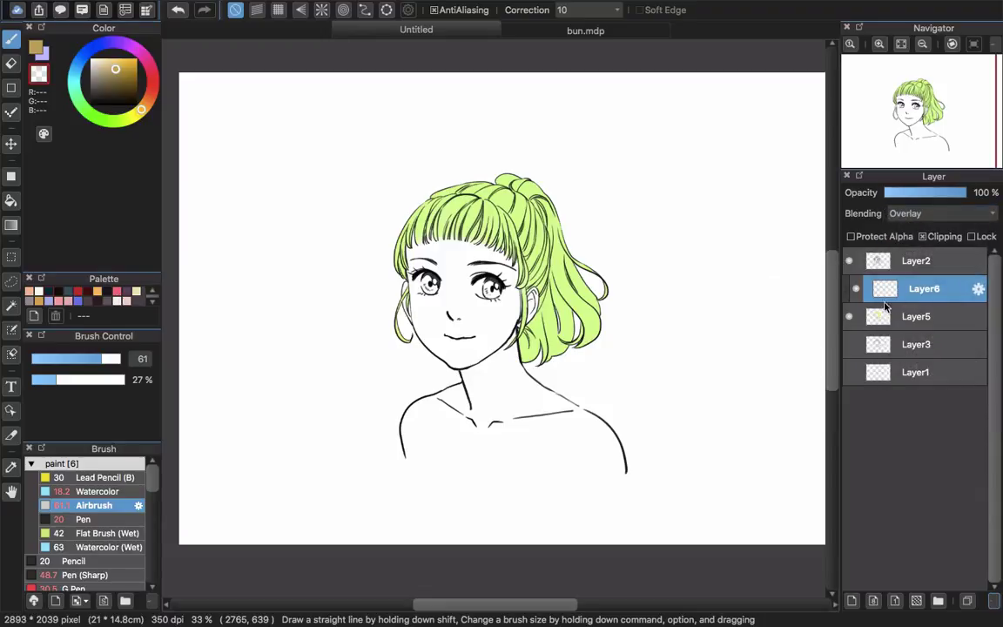
Set up a linear foreground-to-background gradient with golden tan as the foreground and white as the background colour
{"action": "left_click", "coordinate": [34, 47]}
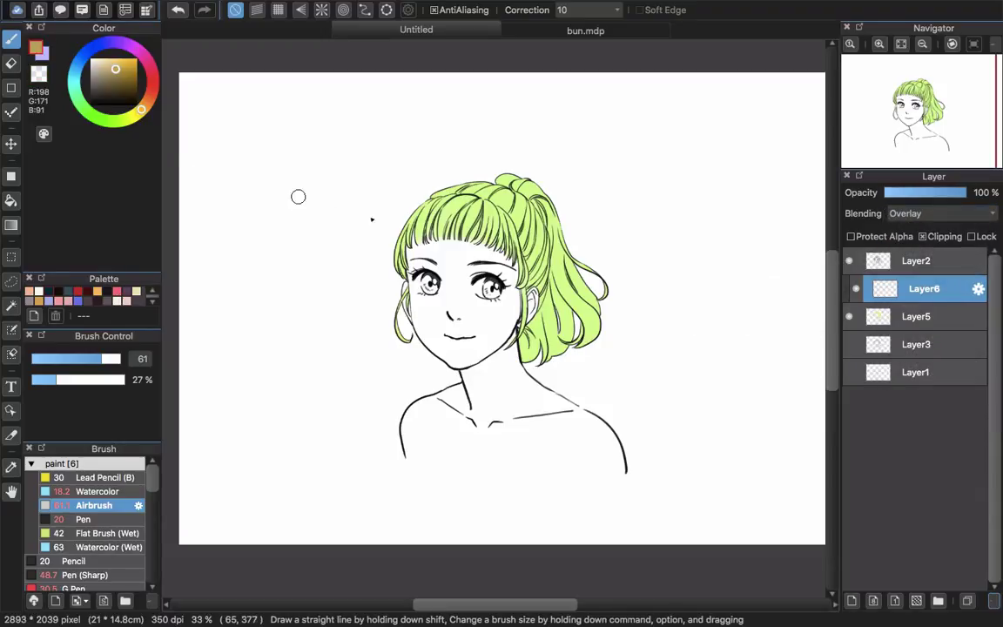
{"action": "left_click", "coordinate": [11, 225]}
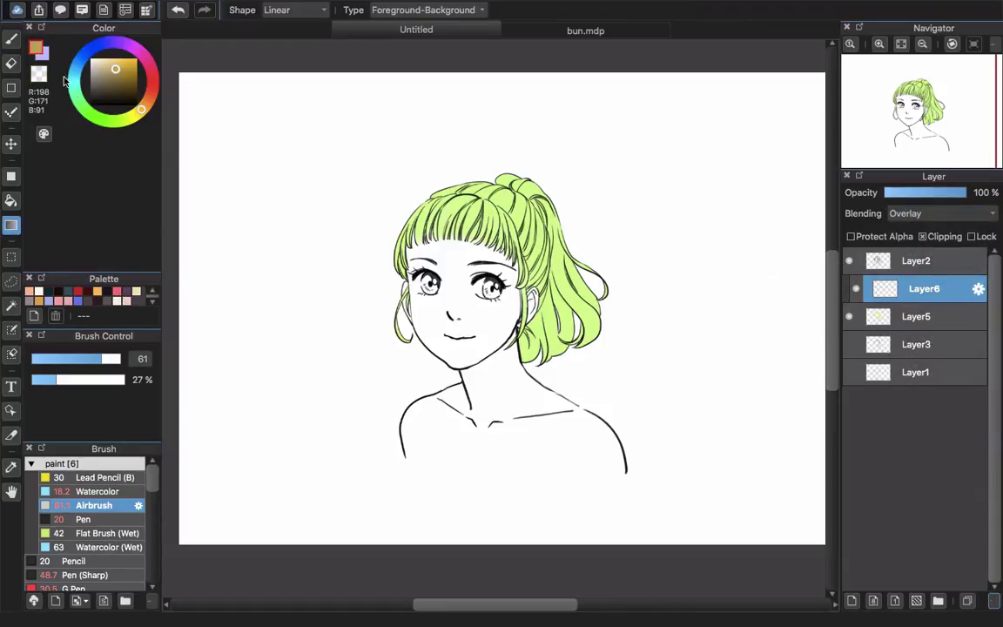
{"action": "left_click", "coordinate": [41, 55]}
{"action": "key", "text": "x"}
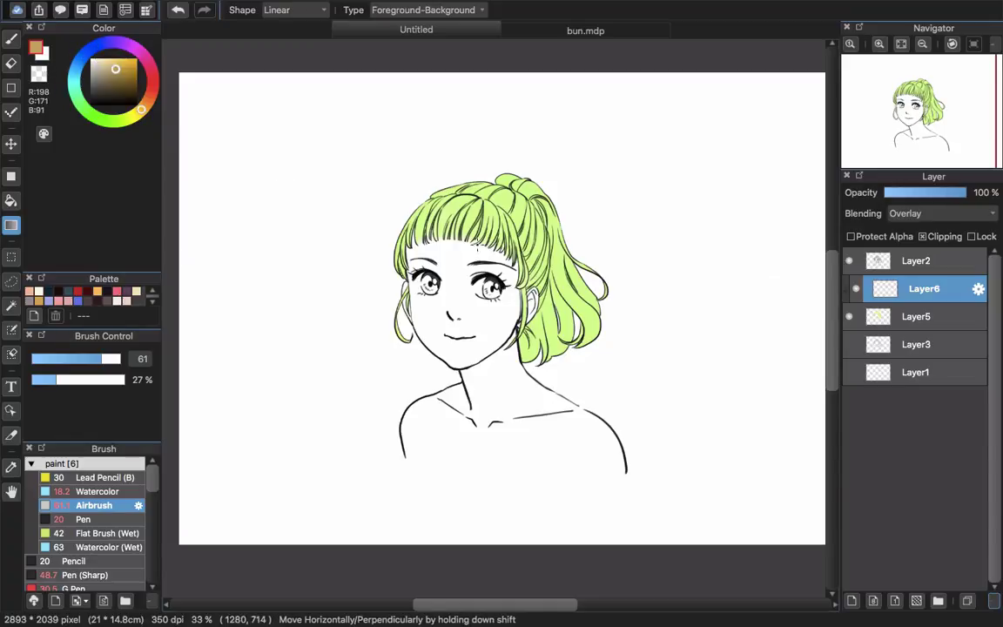
Try a golden tan to white gradient diagonally across the hair on the Overlay layer and undo it
{"action": "left_click_drag", "start_coordinate": [452, 189], "coordinate": [593, 384]}
{"action": "key", "text": "super+z"}
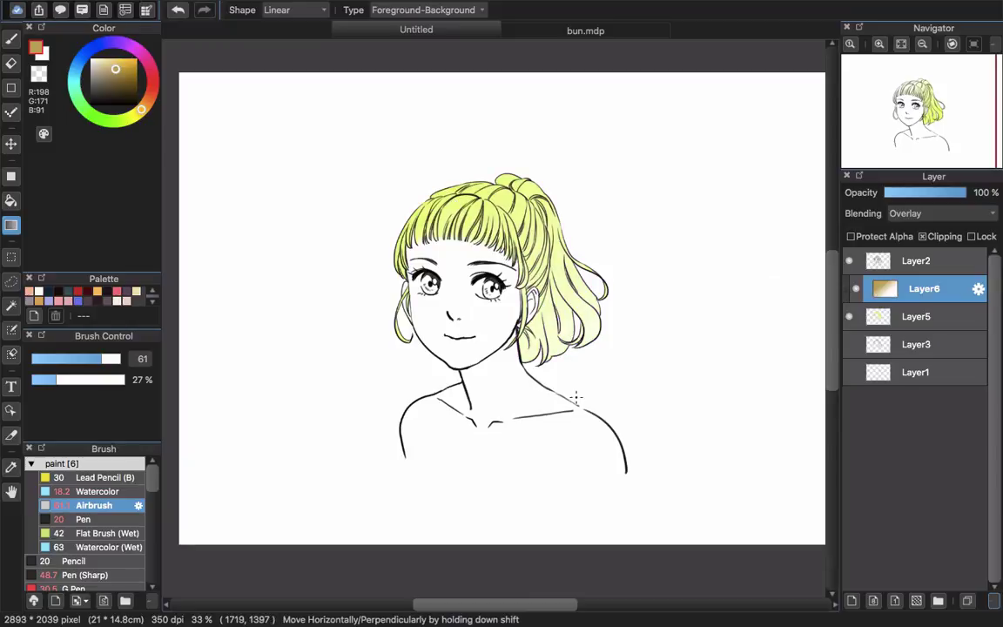
{"action": "key", "text": "ctrl+z"}
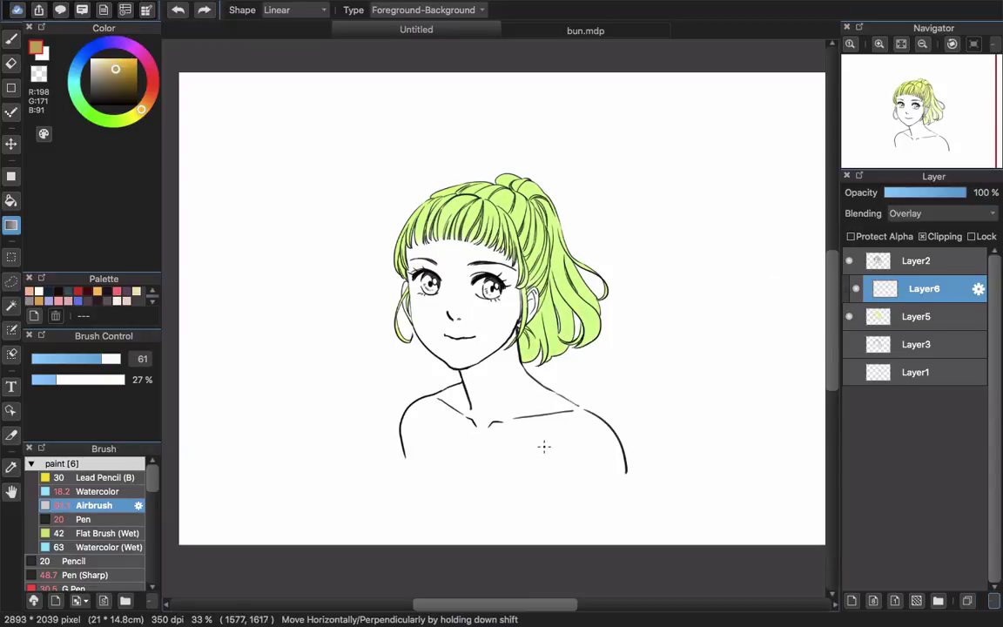
Set Layer6's blending to Multiply and apply the golden tan to white gradient from the lower ponytail up past the fringe
{"action": "left_click", "coordinate": [969, 214]}
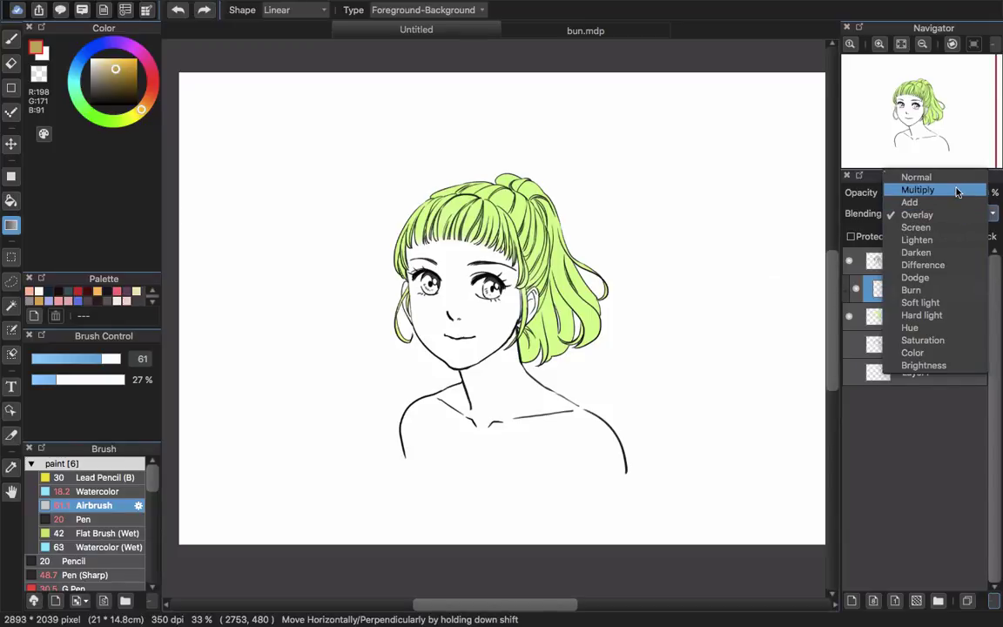
{"action": "left_click", "coordinate": [958, 190]}
{"action": "left_click_drag", "start_coordinate": [566, 365], "coordinate": [400, 176]}
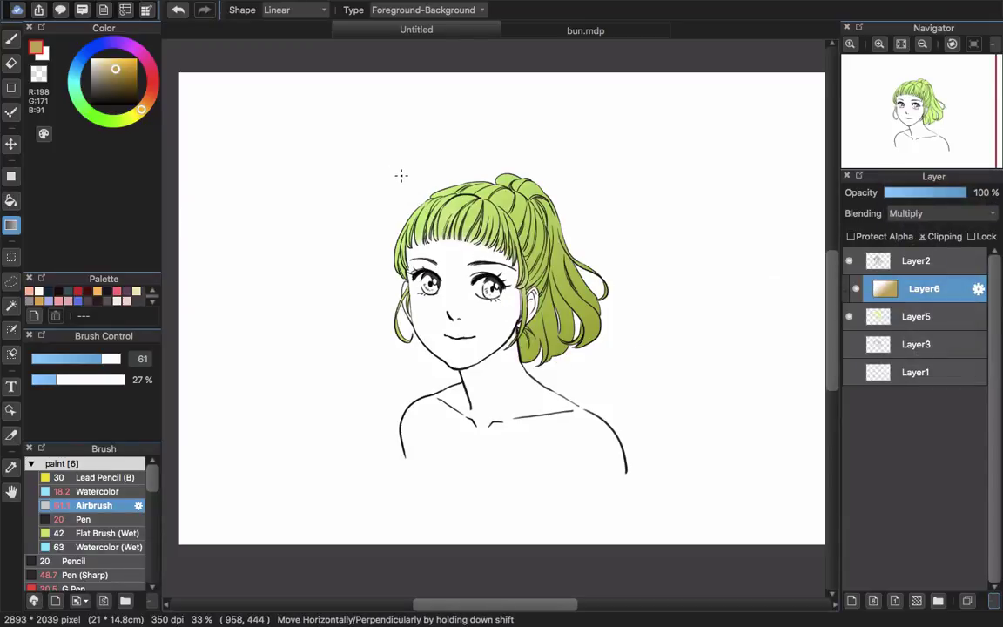
Undo Layer6's golden tan gradient, retry it from the neck up past the fringe, and undo that one too
{"action": "key", "text": "ctrl+z"}
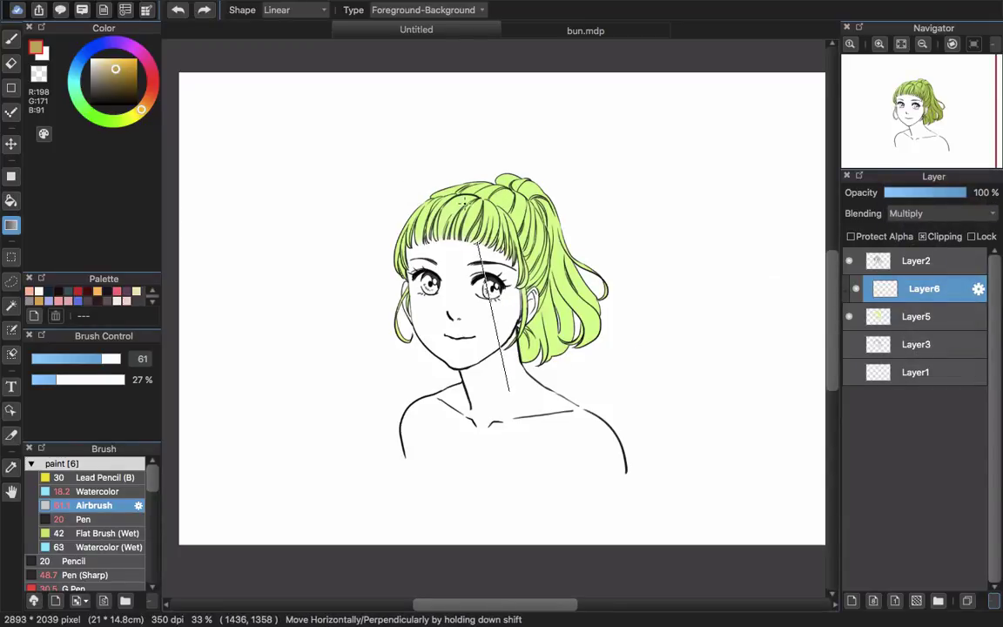
{"action": "left_click_drag", "start_coordinate": [465, 203], "coordinate": [433, 171]}
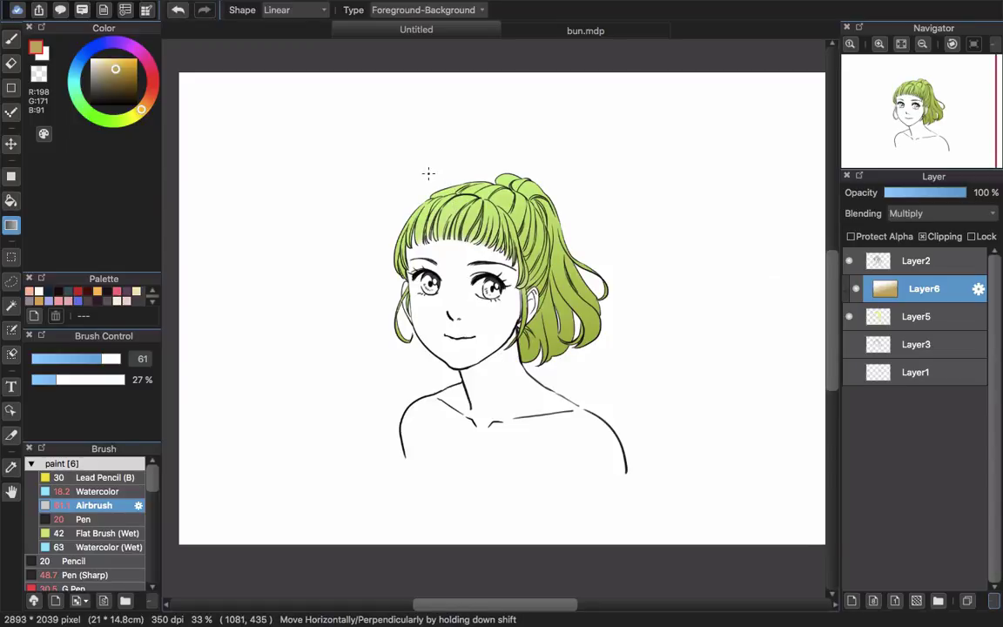
{"action": "key", "text": "ctrl+z"}
Set the foreground to muted blue (R79 G108 B140) and apply a blue to white gradient upwards over the hair on Layer6
{"action": "left_click", "coordinate": [79, 60]}
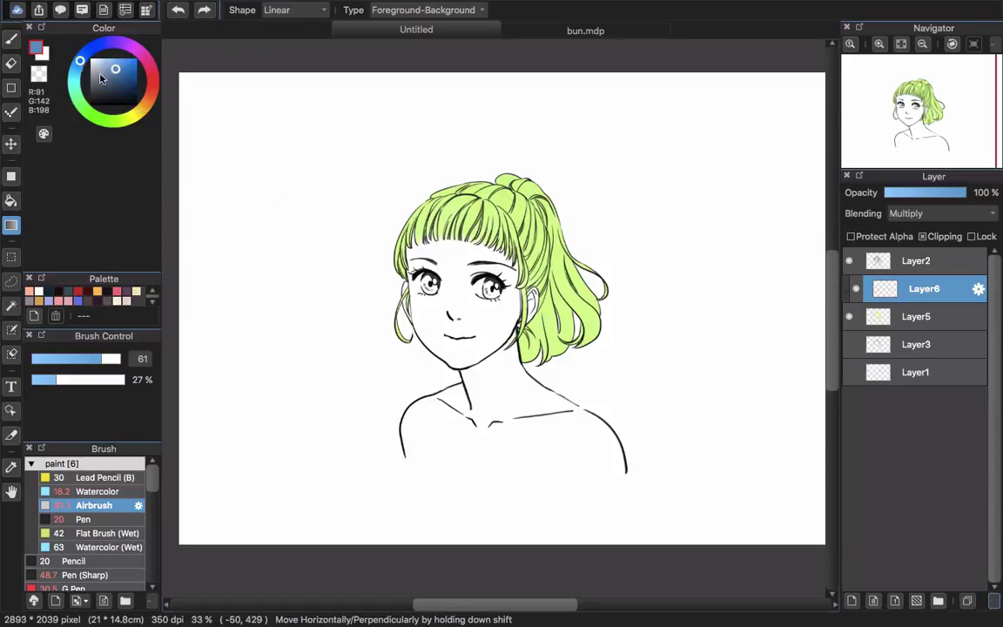
{"action": "left_click", "coordinate": [116, 81]}
{"action": "left_click_drag", "start_coordinate": [512, 298], "coordinate": [433, 161]}
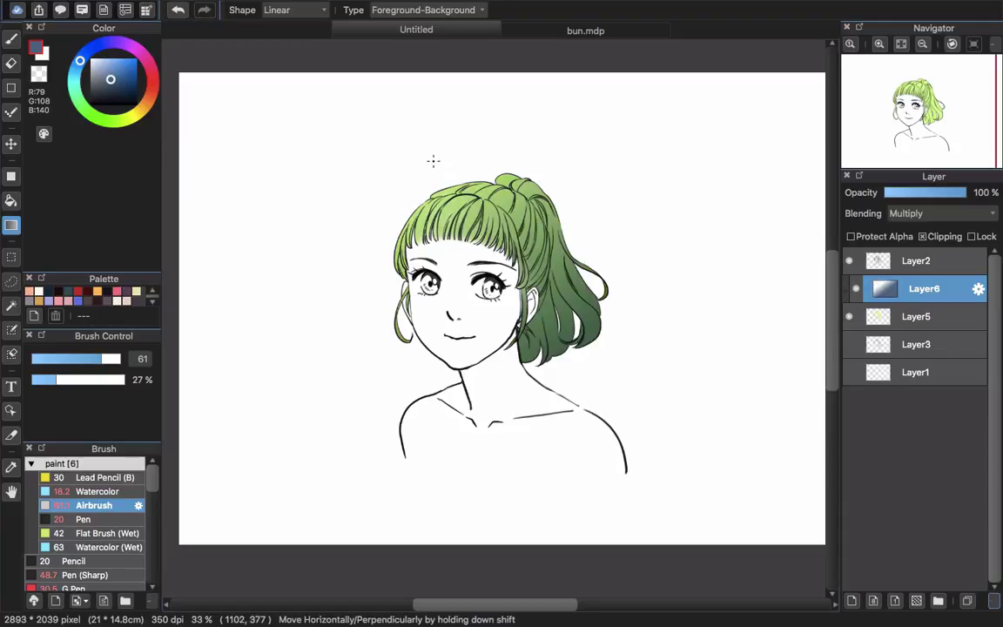
{"action": "key", "text": "ctrl+z"}
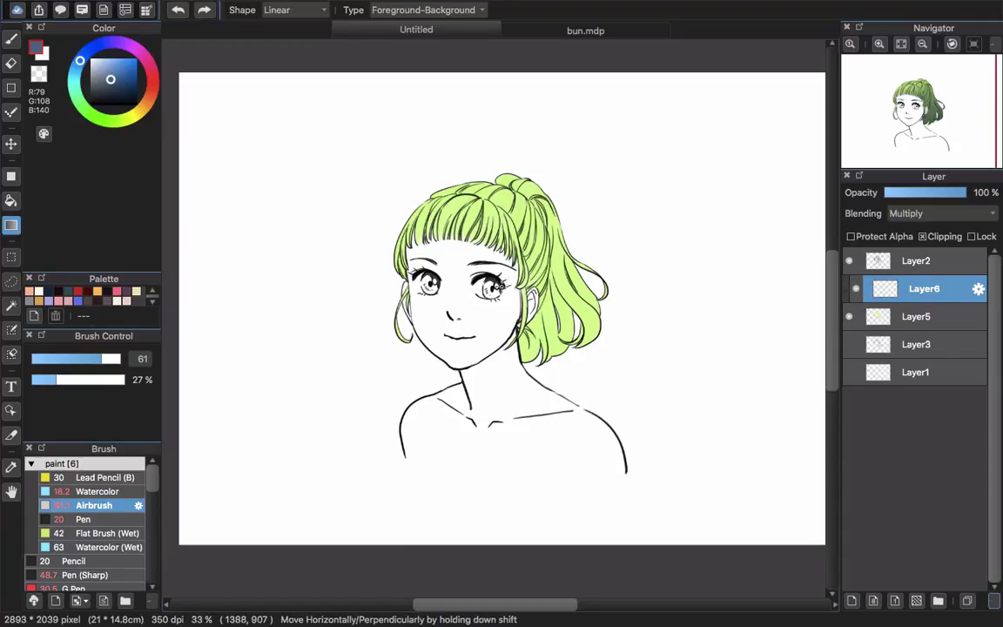
{"action": "left_click_drag", "start_coordinate": [493, 223], "coordinate": [489, 246]}
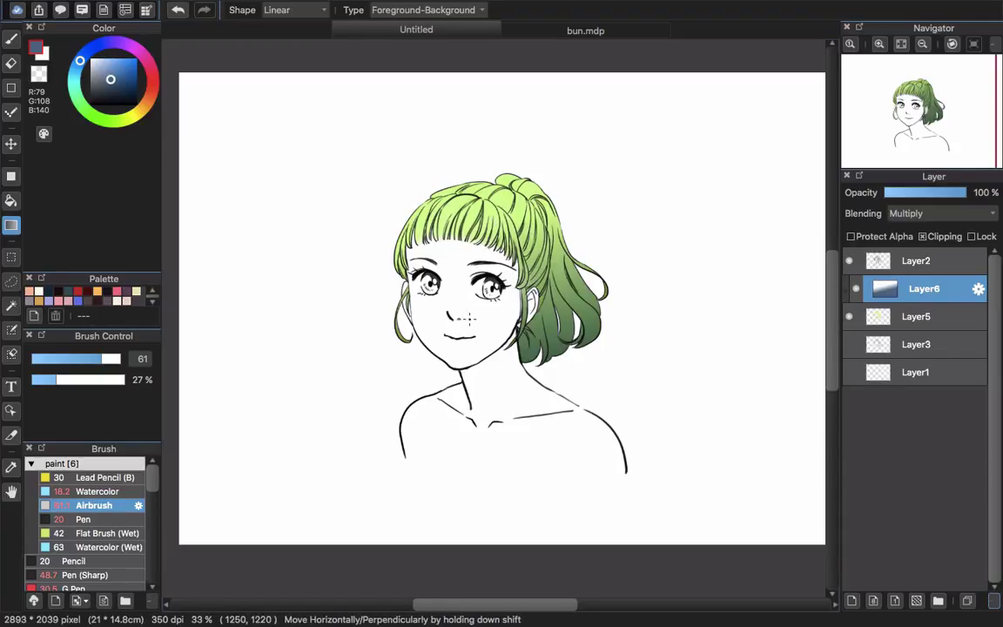
{"action": "scroll", "coordinate": [516, 239], "scroll_direction": "up", "scroll_amount": 2}
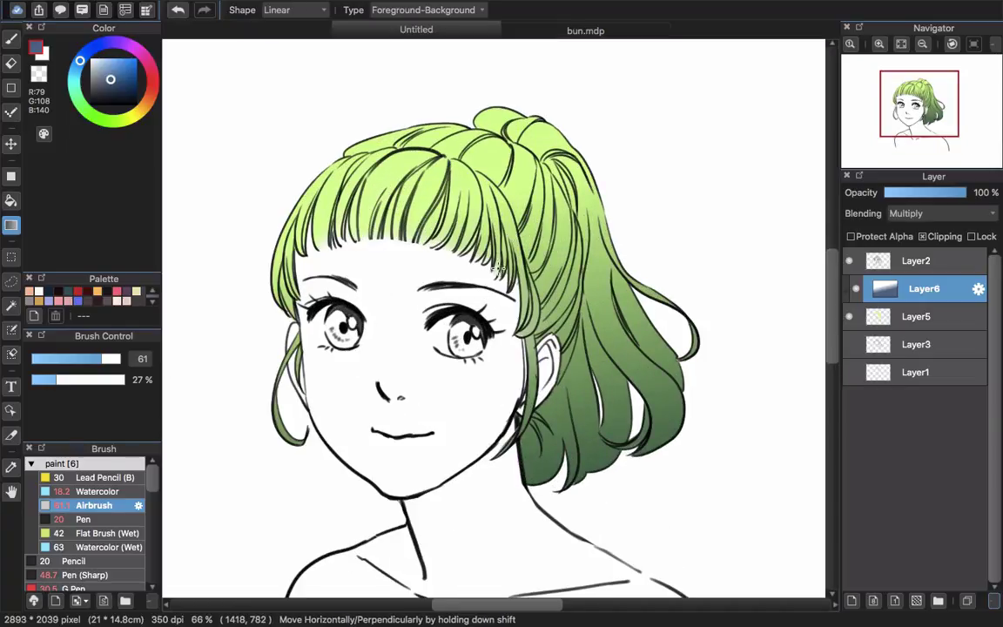
{"action": "scroll", "coordinate": [497, 270], "scroll_direction": "up", "scroll_amount": 3}
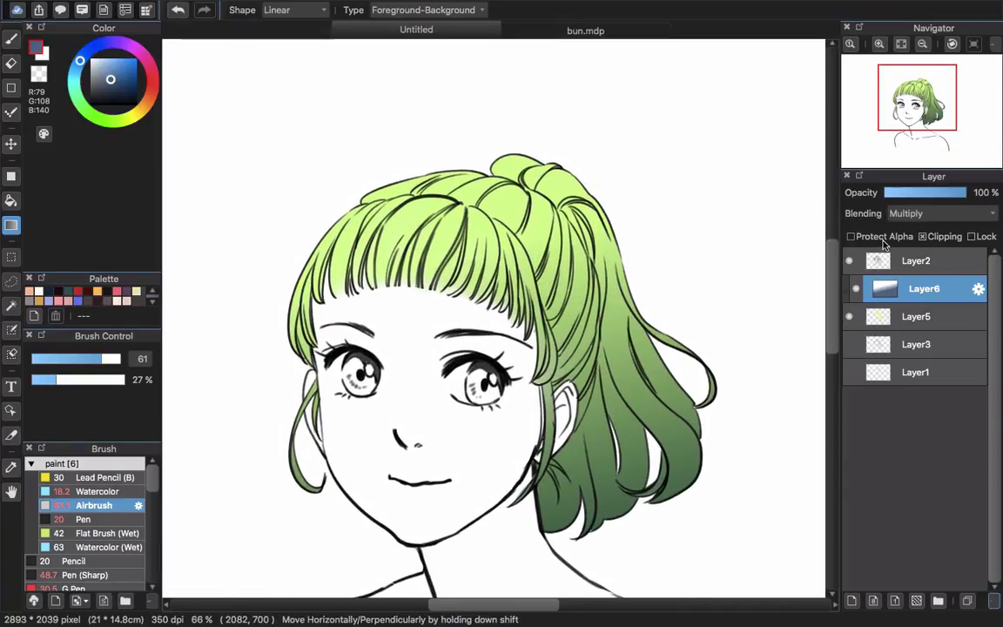
Sample the ponytail's green for the brush, darken it to R67 G97 B65 and choose the Watercolor brush
{"action": "key", "text": "b"}
{"action": "scroll", "coordinate": [597, 425], "scroll_direction": "up", "scroll_amount": 2}
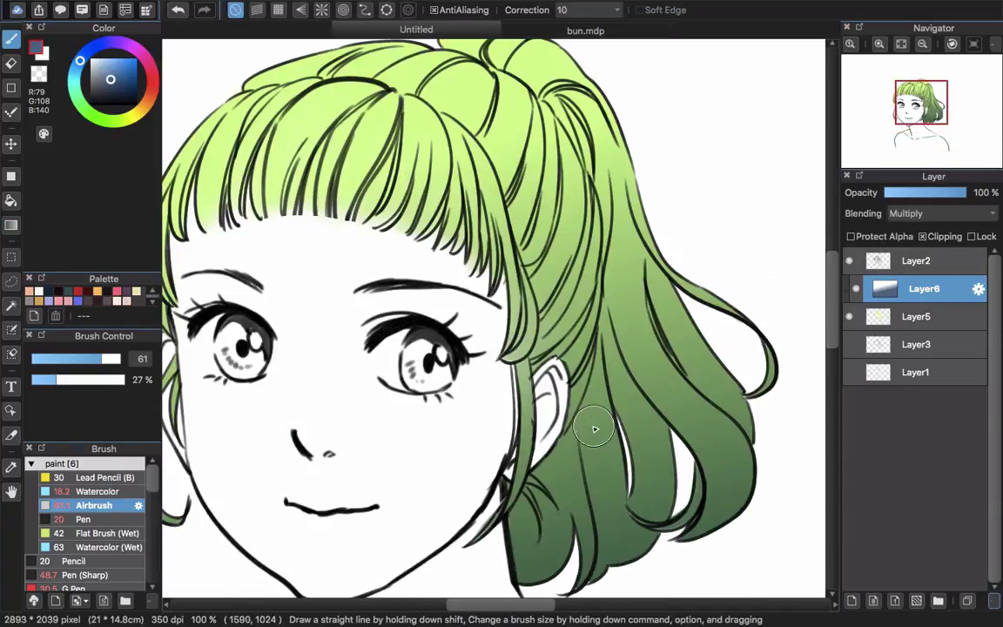
{"action": "left_click", "coordinate": [593, 435], "text": "alt"}
{"action": "left_click_drag", "start_coordinate": [593, 441], "coordinate": [634, 337]}
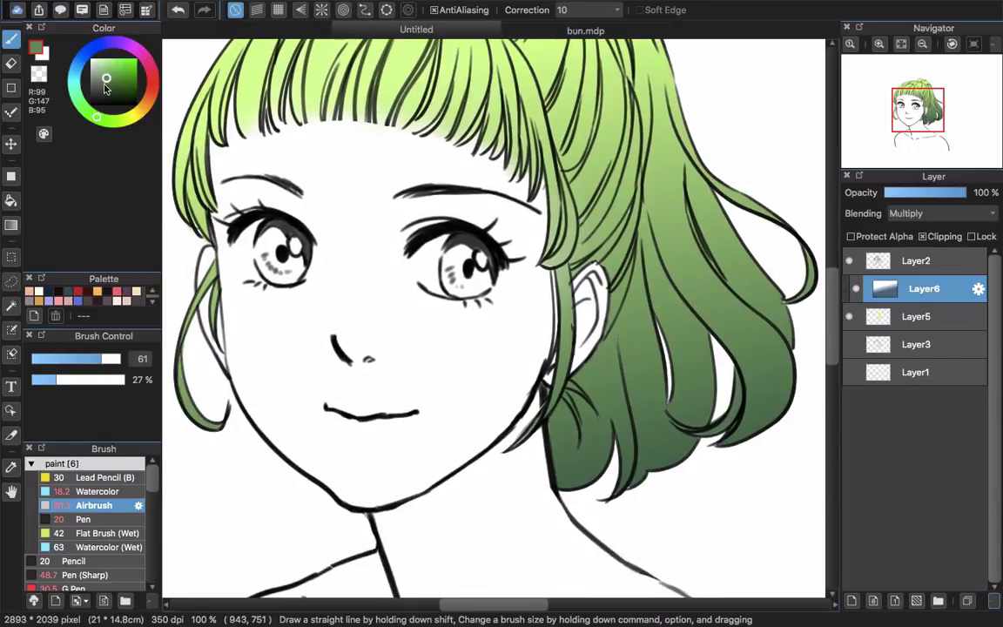
{"action": "left_click", "coordinate": [106, 87]}
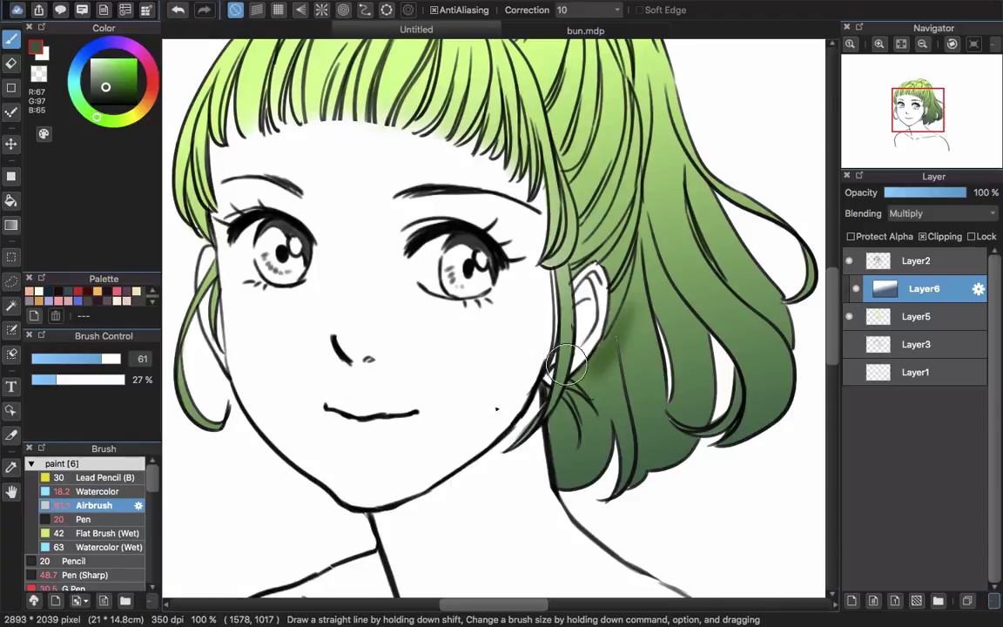
{"action": "left_click", "coordinate": [91, 491]}
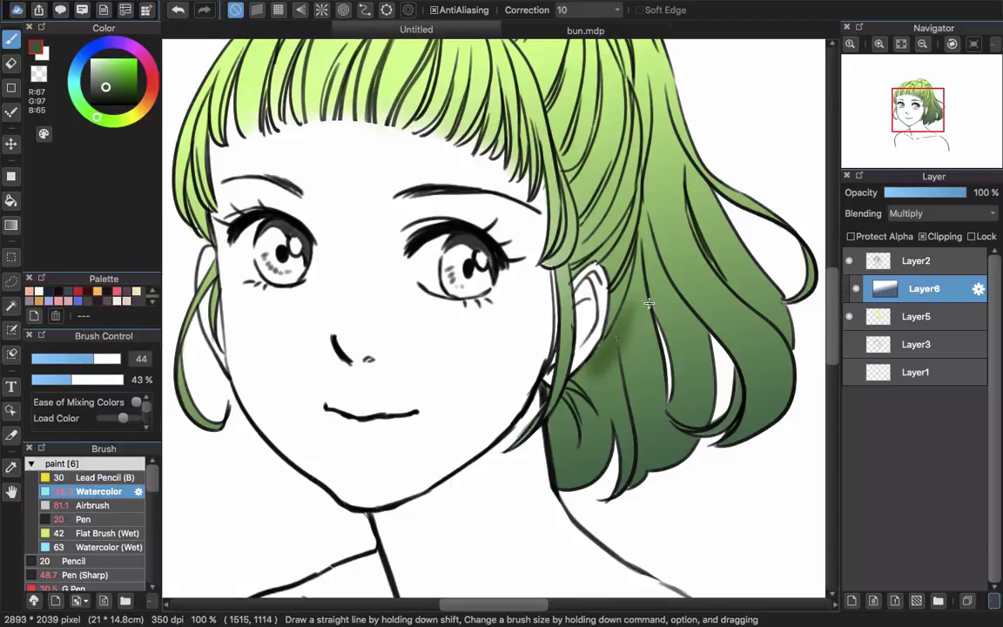
Paint the lower ponytail strands behind the ear and beside the neck dark green on Layer6
{"action": "mouse_move", "coordinate": [607, 363]}
{"action": "left_mouse_down"}
{"action": "mouse_move", "coordinate": [603, 354]}
{"action": "mouse_move", "coordinate": [601, 371]}
{"action": "left_mouse_up"}
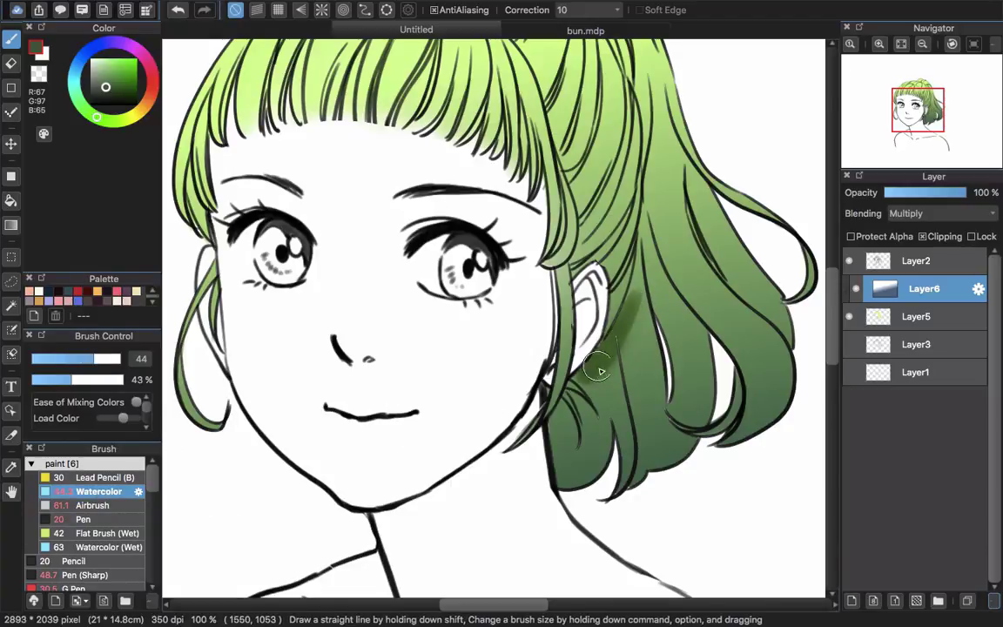
{"action": "mouse_move", "coordinate": [623, 415]}
{"action": "left_mouse_down"}
{"action": "mouse_move", "coordinate": [626, 312]}
{"action": "mouse_move", "coordinate": [636, 425]}
{"action": "mouse_move", "coordinate": [616, 356]}
{"action": "mouse_move", "coordinate": [633, 475]}
{"action": "mouse_move", "coordinate": [615, 374]}
{"action": "mouse_move", "coordinate": [622, 399]}
{"action": "left_mouse_up"}
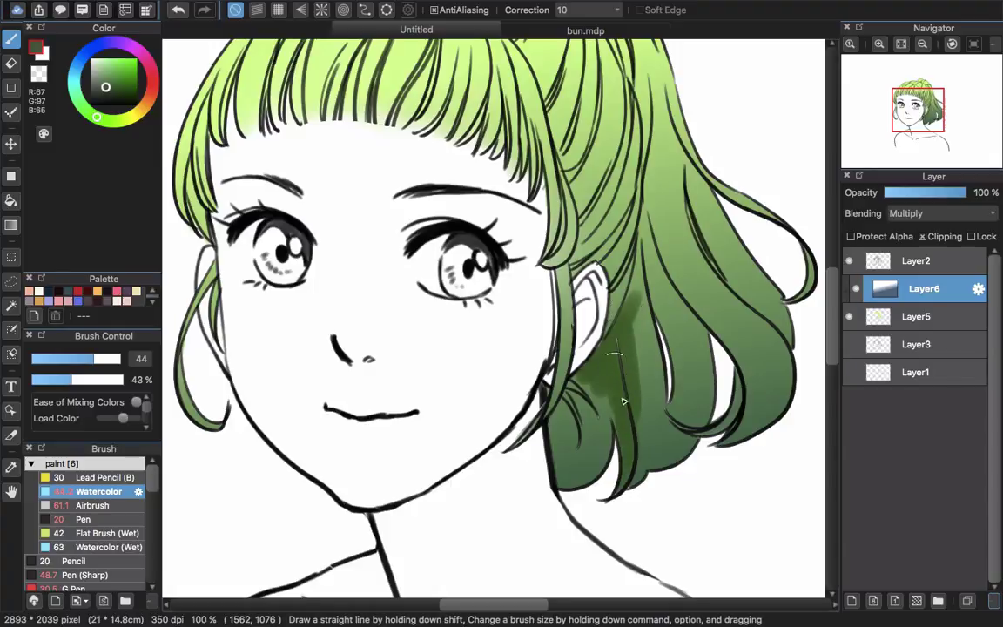
{"action": "mouse_move", "coordinate": [651, 213]}
{"action": "left_mouse_down"}
{"action": "mouse_move", "coordinate": [621, 330]}
{"action": "mouse_move", "coordinate": [640, 278]}
{"action": "mouse_move", "coordinate": [633, 485]}
{"action": "mouse_move", "coordinate": [655, 432]}
{"action": "mouse_move", "coordinate": [649, 471]}
{"action": "left_mouse_up"}
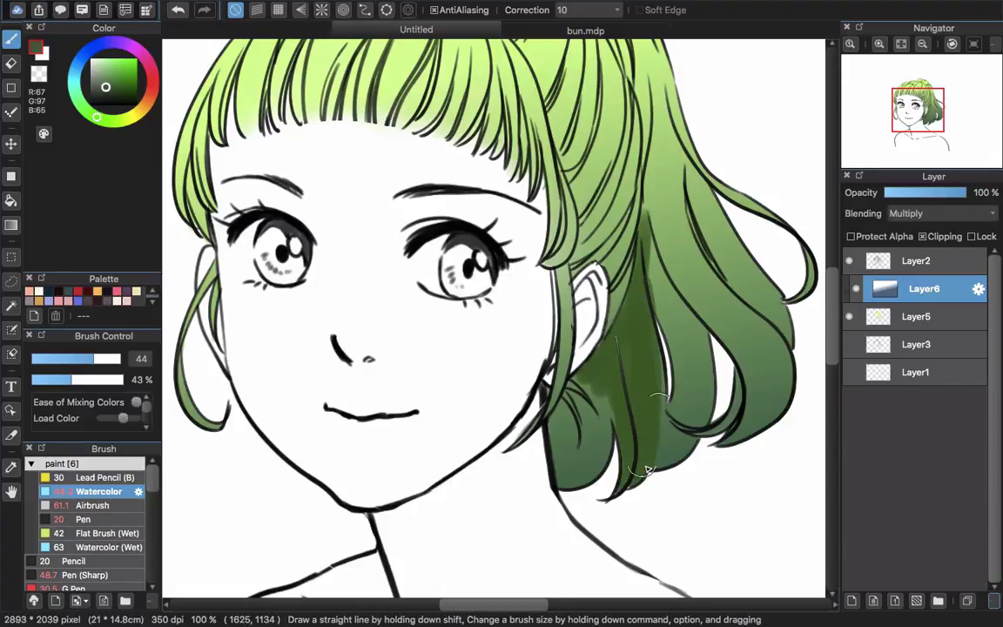
{"action": "mouse_move", "coordinate": [643, 247]}
{"action": "left_mouse_down"}
{"action": "mouse_move", "coordinate": [691, 344]}
{"action": "mouse_move", "coordinate": [653, 241]}
{"action": "mouse_move", "coordinate": [703, 370]}
{"action": "mouse_move", "coordinate": [679, 308]}
{"action": "mouse_move", "coordinate": [705, 405]}
{"action": "mouse_move", "coordinate": [665, 297]}
{"action": "mouse_move", "coordinate": [679, 392]}
{"action": "mouse_move", "coordinate": [654, 309]}
{"action": "mouse_move", "coordinate": [672, 401]}
{"action": "mouse_move", "coordinate": [683, 357]}
{"action": "mouse_move", "coordinate": [680, 411]}
{"action": "left_mouse_up"}
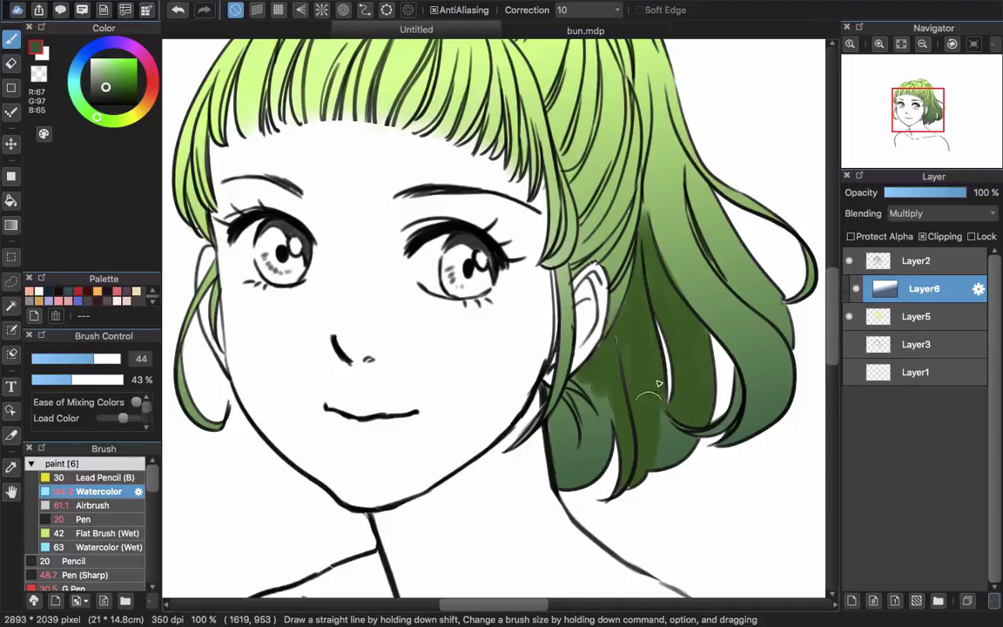
{"action": "left_click_drag", "start_coordinate": [683, 452], "coordinate": [688, 448]}
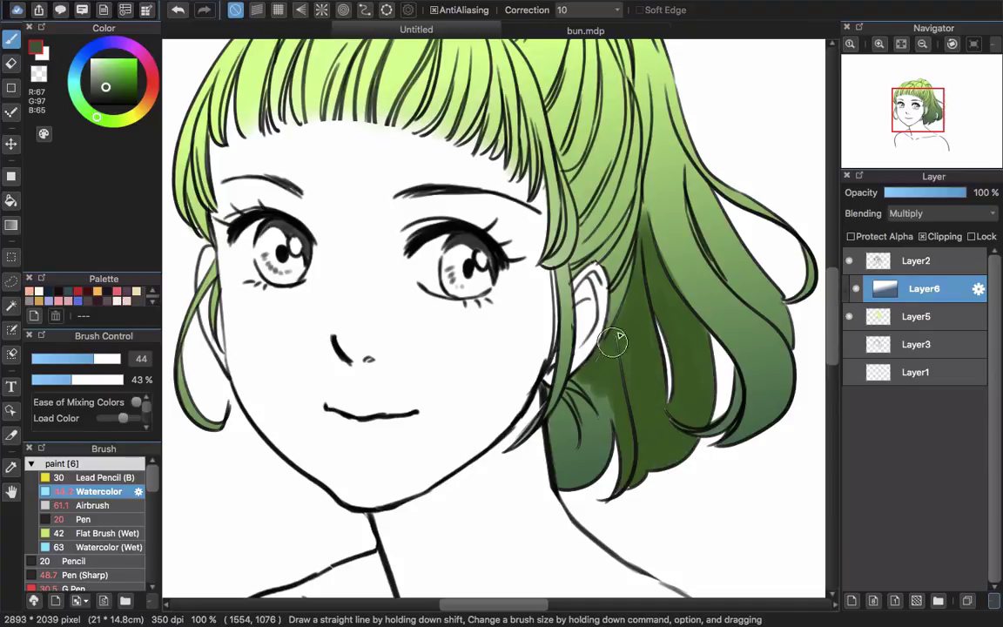
{"action": "mouse_move", "coordinate": [613, 342]}
{"action": "left_mouse_down"}
{"action": "mouse_move", "coordinate": [604, 381]}
{"action": "mouse_move", "coordinate": [608, 430]}
{"action": "left_mouse_up"}
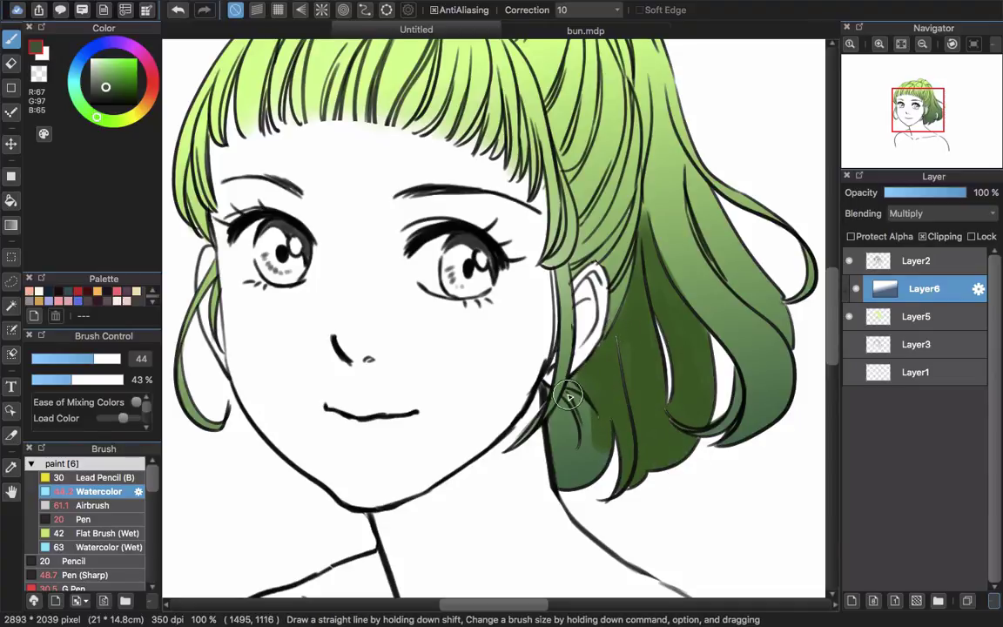
{"action": "left_click_drag", "start_coordinate": [568, 397], "coordinate": [599, 405]}
{"action": "left_click_drag", "start_coordinate": [589, 497], "coordinate": [558, 402]}
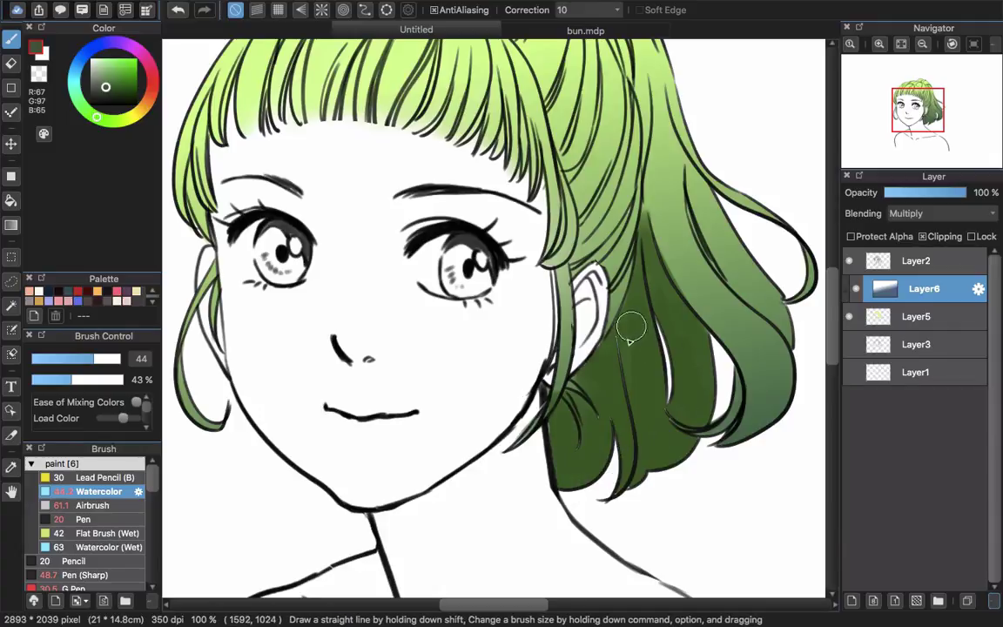
Turn off Protect Alpha on Layer5 and fill the gaps along the ponytail lines with the base yellow-green R202 G255 B143
{"action": "scroll", "coordinate": [634, 335], "scroll_direction": "up", "scroll_amount": 2}
{"action": "left_click", "coordinate": [948, 319]}
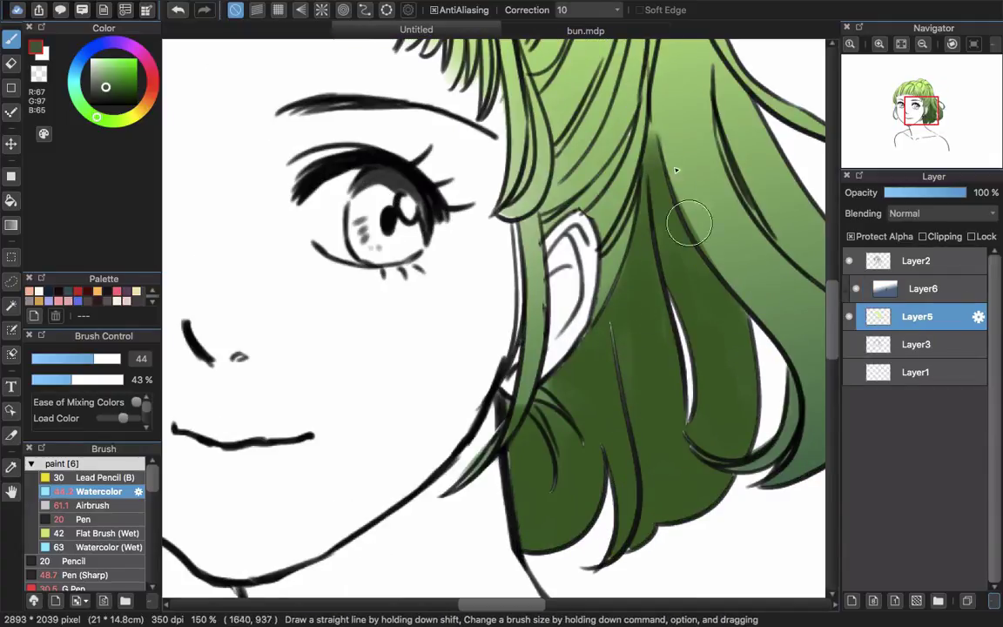
{"action": "mouse_move", "coordinate": [620, 339]}
{"action": "left_mouse_down"}
{"action": "mouse_move", "coordinate": [620, 380]}
{"action": "mouse_move", "coordinate": [624, 354]}
{"action": "left_mouse_up"}
{"action": "key", "text": "super+z"}
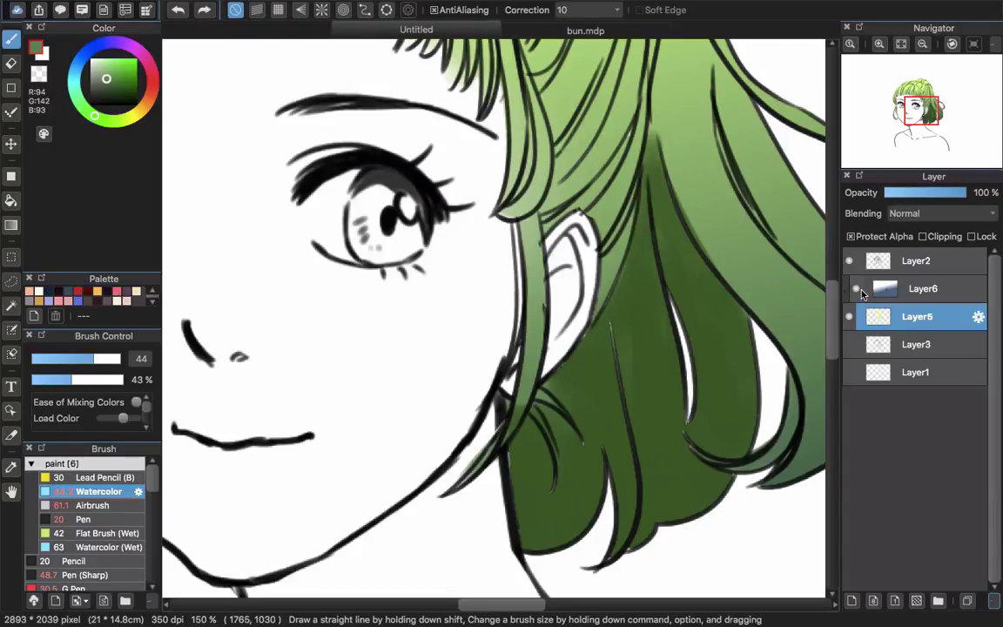
{"action": "left_click", "coordinate": [856, 288]}
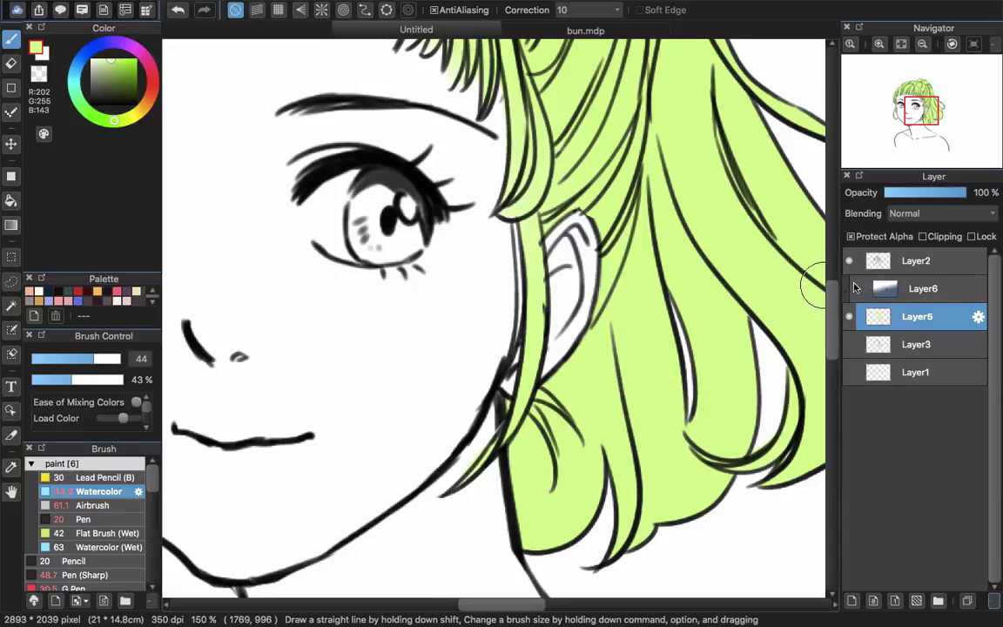
{"action": "left_click", "coordinate": [857, 289]}
{"action": "left_click", "coordinate": [862, 236]}
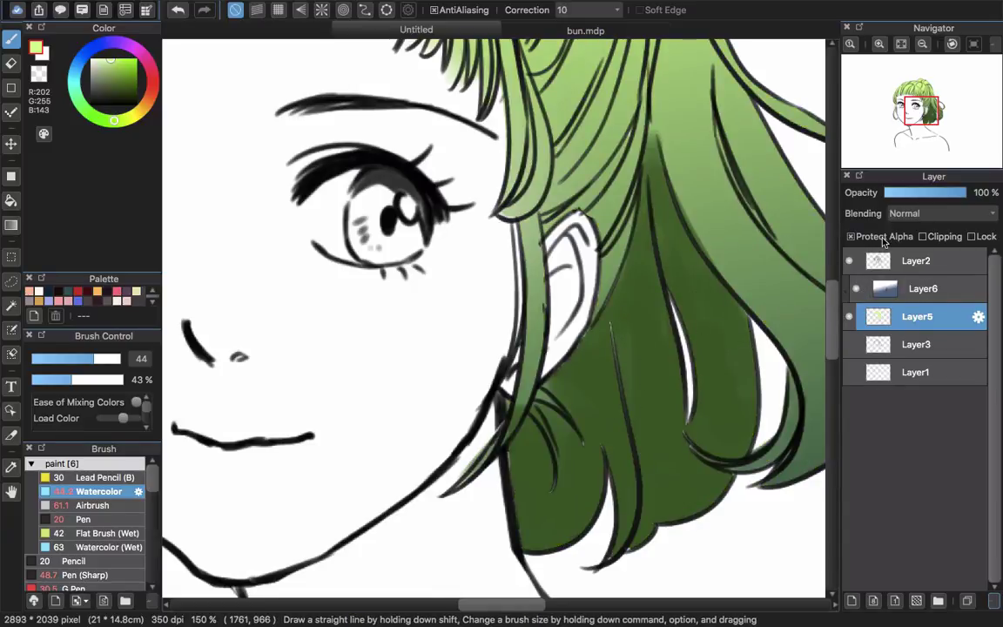
{"action": "left_click_drag", "start_coordinate": [609, 332], "coordinate": [633, 442]}
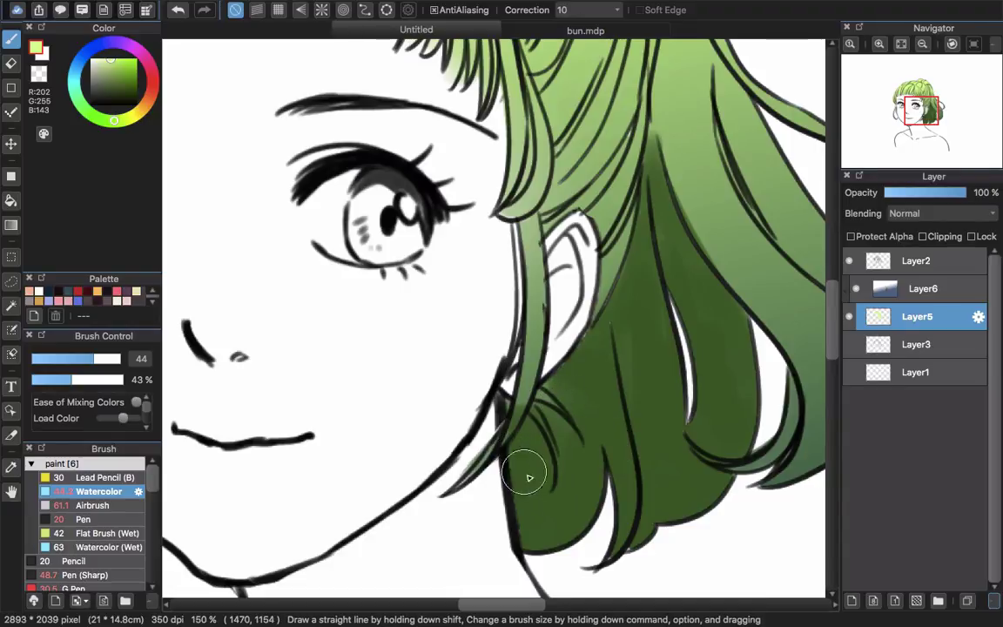
{"action": "scroll", "coordinate": [621, 309], "scroll_direction": "up", "scroll_amount": 5}
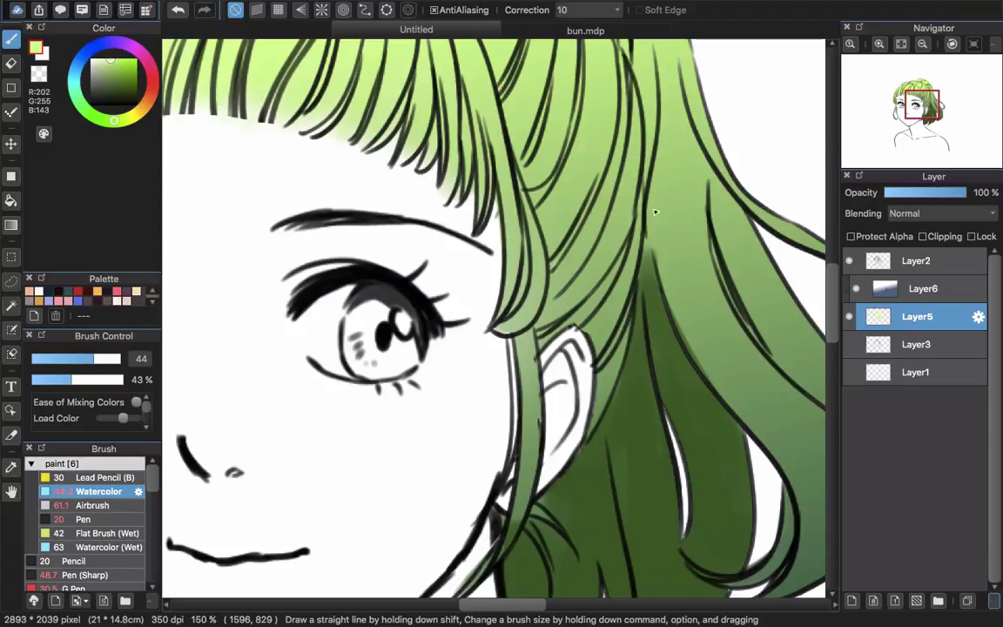
{"action": "scroll", "coordinate": [726, 337], "scroll_direction": "up", "scroll_amount": 2}
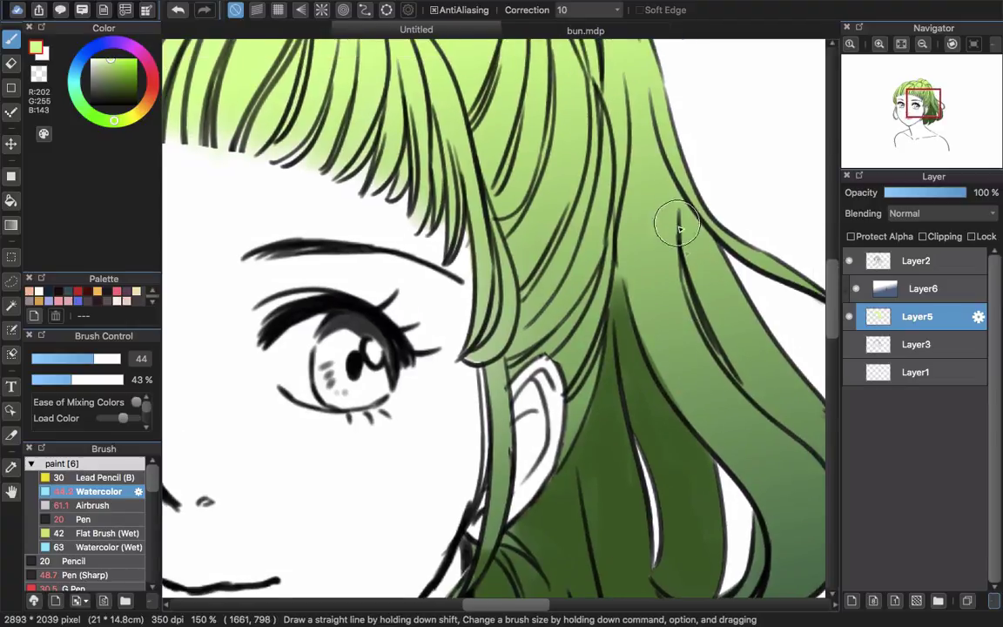
{"action": "scroll", "coordinate": [746, 432], "scroll_direction": "up", "scroll_amount": 3}
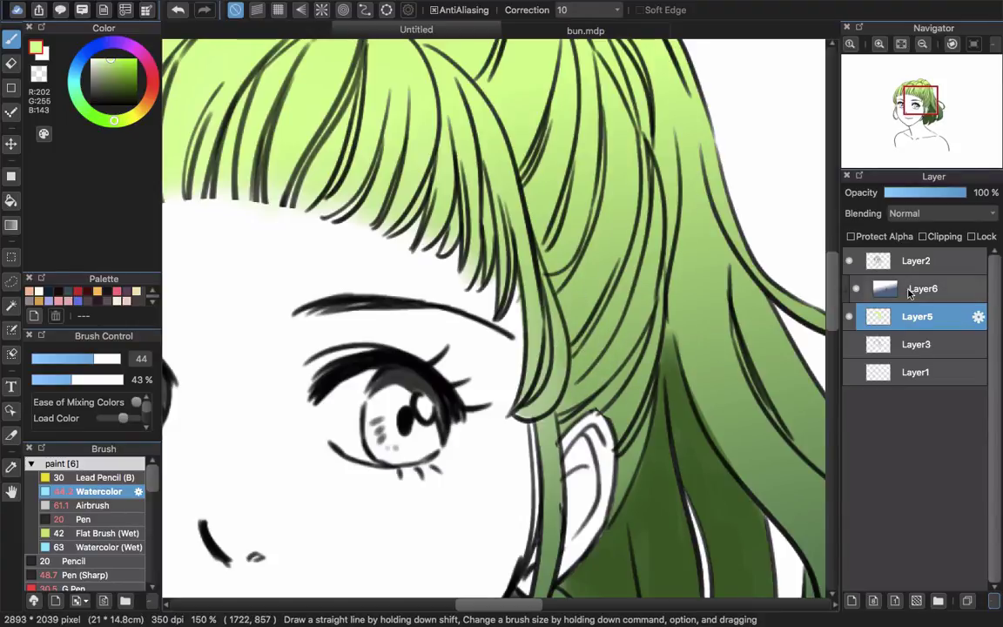
Try to paint a deeper shadow behind the ear on Layer5 with dark green R53 G97 B36 and undo it
{"action": "scroll", "coordinate": [739, 459], "scroll_direction": "down", "scroll_amount": 5}
{"action": "scroll", "coordinate": [739, 458], "scroll_direction": "right", "scroll_amount": 3}
{"action": "right_click", "coordinate": [644, 395]}
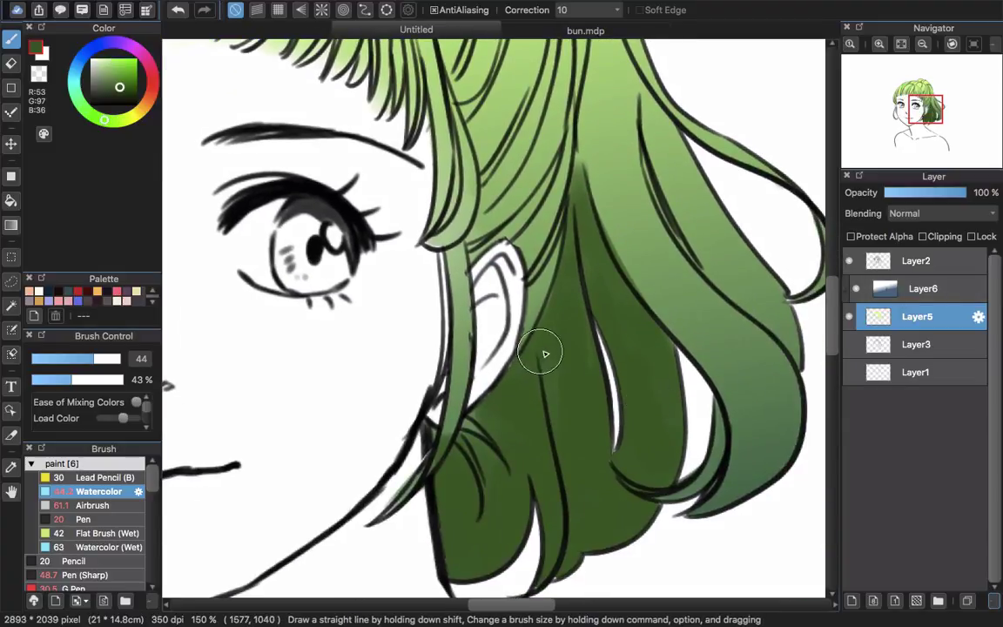
{"action": "left_click_drag", "start_coordinate": [563, 344], "coordinate": [581, 464]}
{"action": "key", "text": "super+z"}
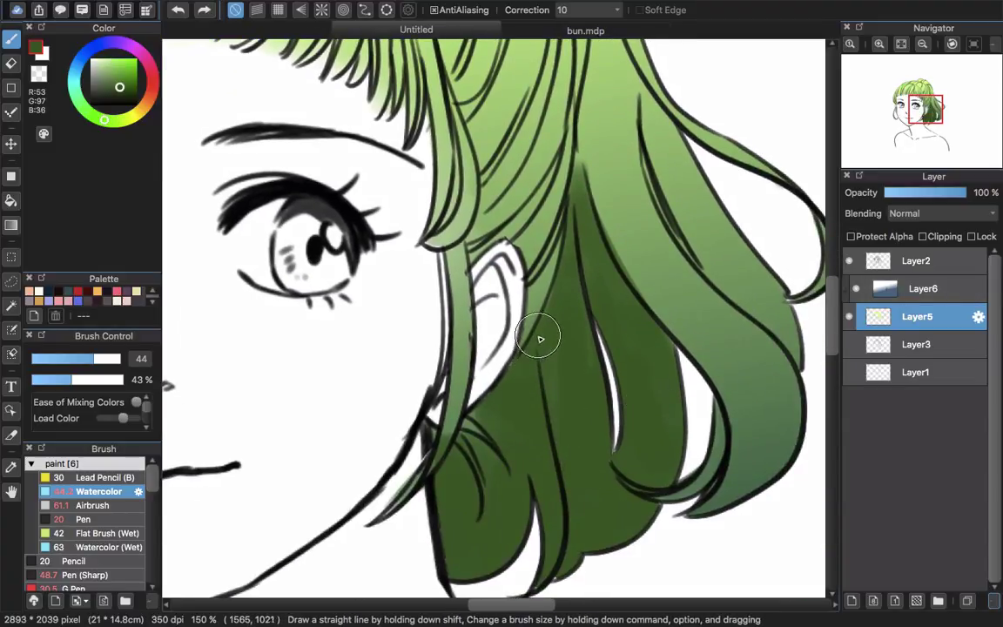
{"action": "mouse_move", "coordinate": [540, 337]}
{"action": "left_mouse_down"}
{"action": "mouse_move", "coordinate": [489, 408]}
{"action": "mouse_move", "coordinate": [534, 363]}
{"action": "mouse_move", "coordinate": [494, 400]}
{"action": "mouse_move", "coordinate": [728, 361]}
{"action": "mouse_move", "coordinate": [740, 387]}
{"action": "mouse_move", "coordinate": [544, 387]}
{"action": "mouse_move", "coordinate": [515, 366]}
{"action": "mouse_move", "coordinate": [531, 359]}
{"action": "mouse_move", "coordinate": [557, 486]}
{"action": "mouse_move", "coordinate": [533, 560]}
{"action": "left_mouse_up"}
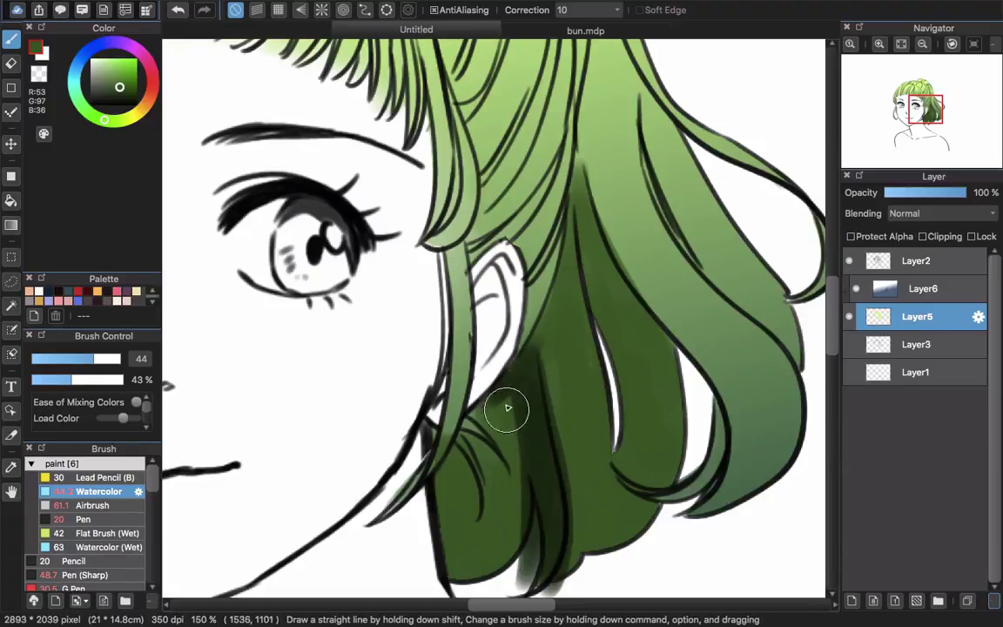
{"action": "key", "text": "super+z"}
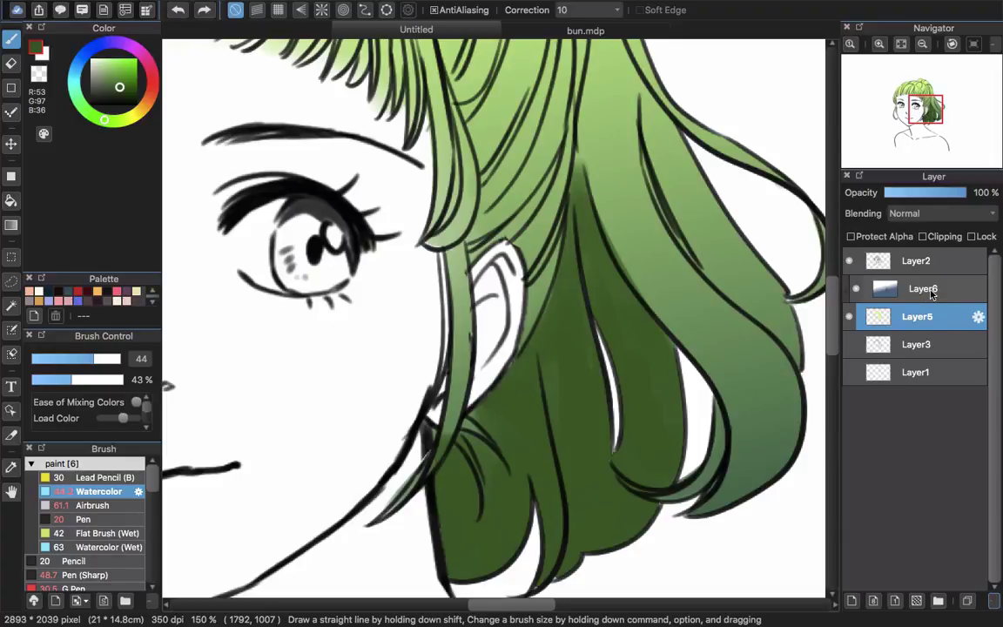
Select Layer6 and sample the lower ponytail's green, trying the Overlay blending mode on the layer
{"action": "left_click", "coordinate": [923, 292]}
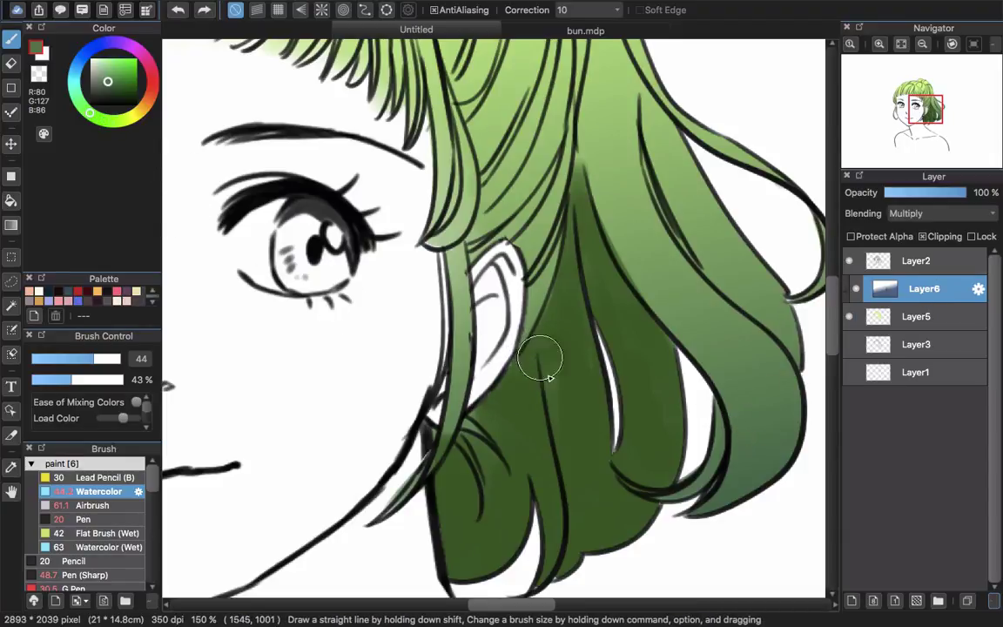
{"action": "left_click", "coordinate": [528, 359], "text": "alt"}
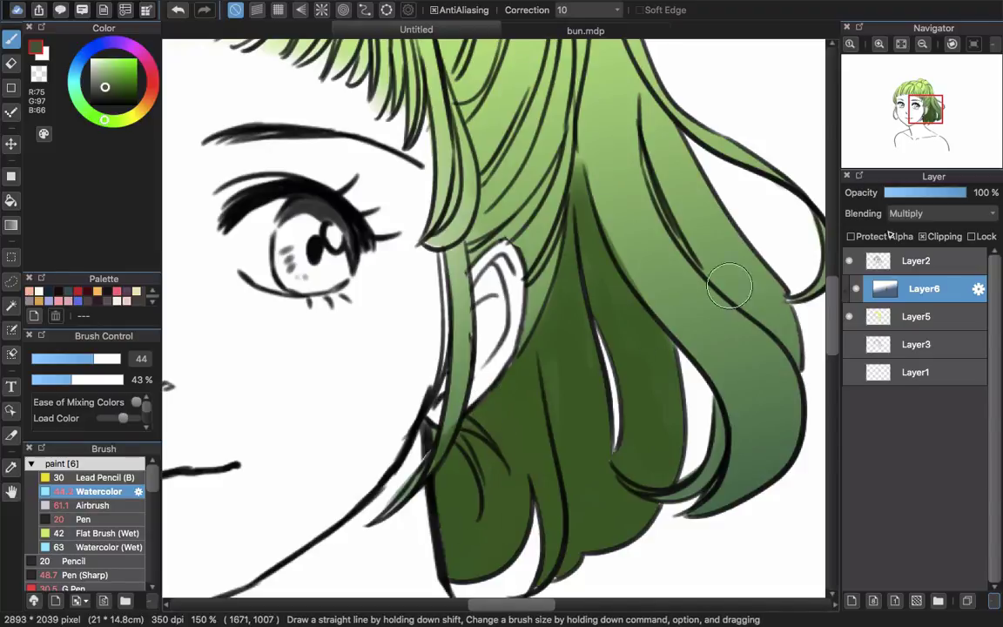
{"action": "left_click", "coordinate": [923, 213]}
{"action": "left_click", "coordinate": [914, 238]}
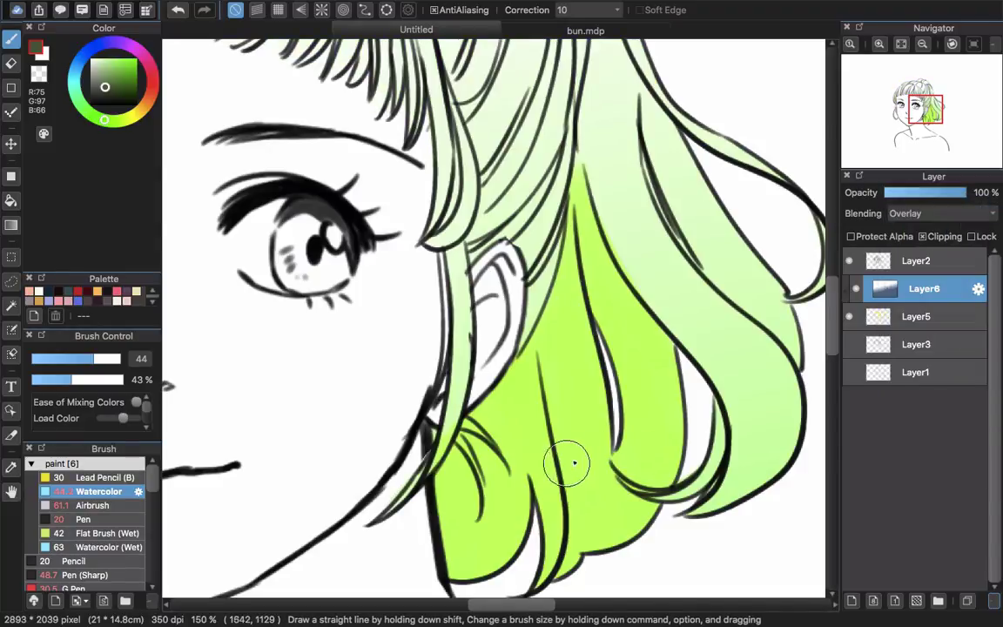
{"action": "left_click", "coordinate": [578, 455], "text": "alt"}
Set Layer6 to Normal blending, sample its dark green R67 G97 B66, and return the layer to Multiply
{"action": "left_click", "coordinate": [914, 213]}
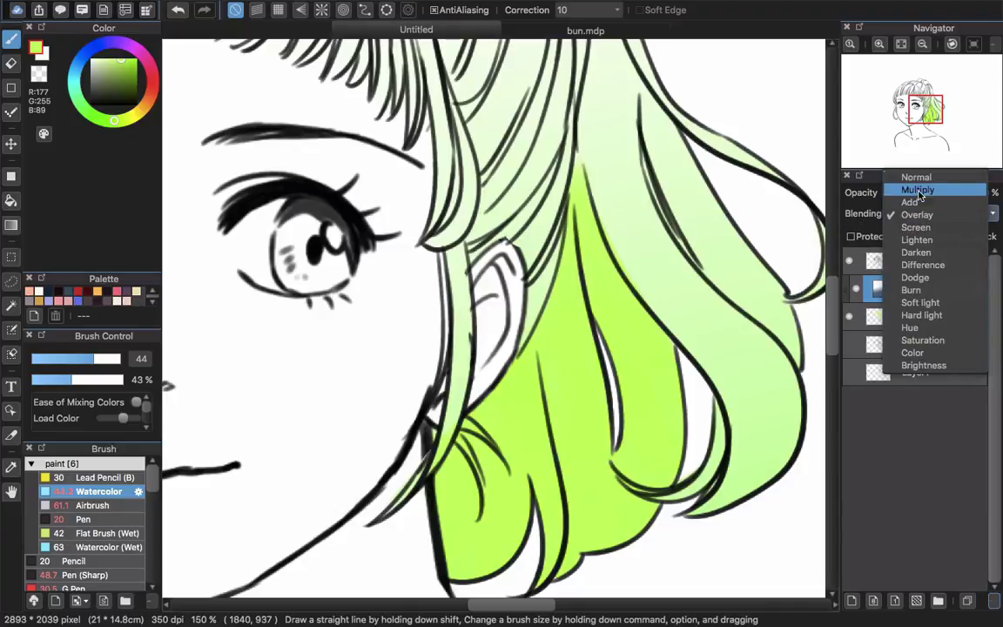
{"action": "left_click", "coordinate": [916, 177]}
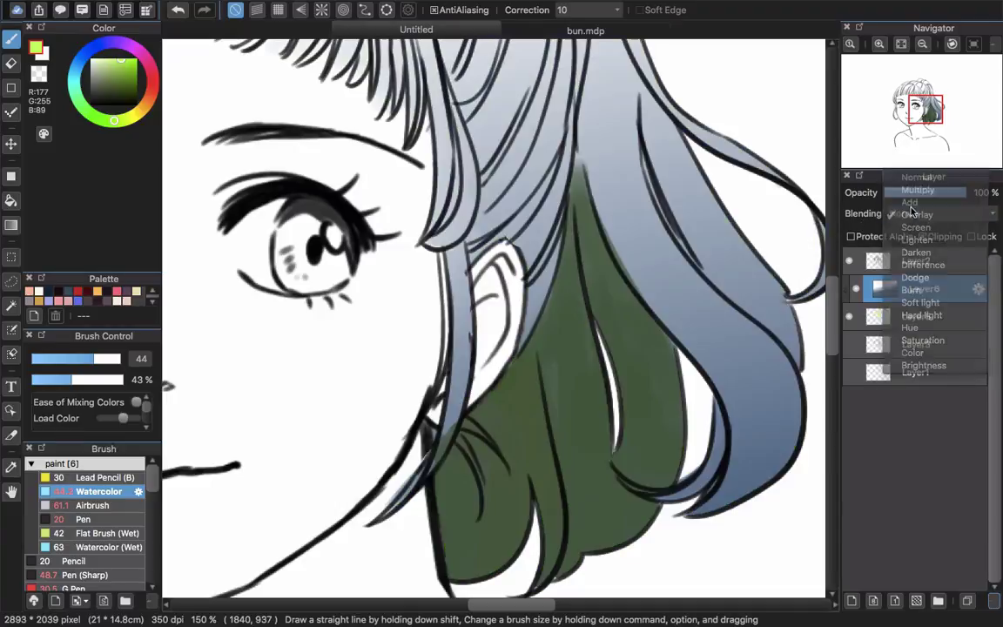
{"action": "left_click", "coordinate": [576, 419], "text": "alt"}
{"action": "left_click", "coordinate": [737, 377], "text": "alt"}
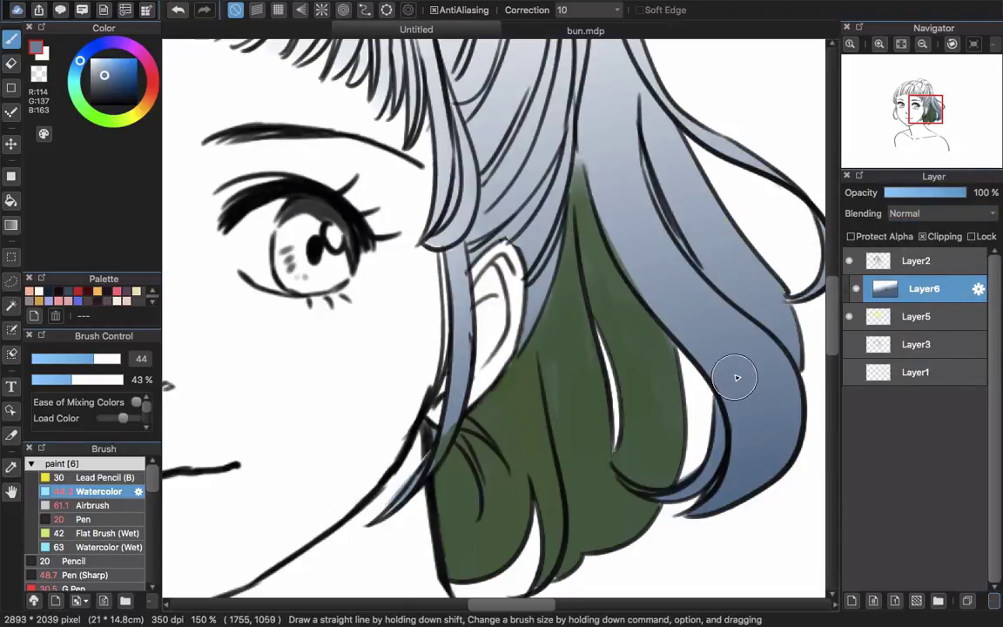
{"action": "left_click", "coordinate": [661, 419], "text": "alt"}
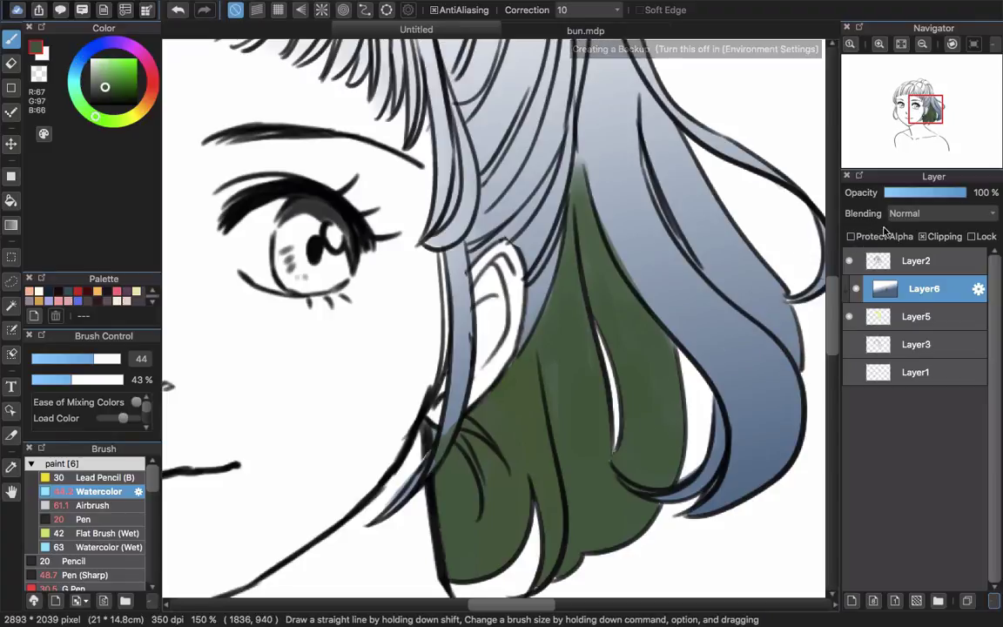
{"action": "left_click", "coordinate": [923, 213]}
{"action": "left_click", "coordinate": [928, 228]}
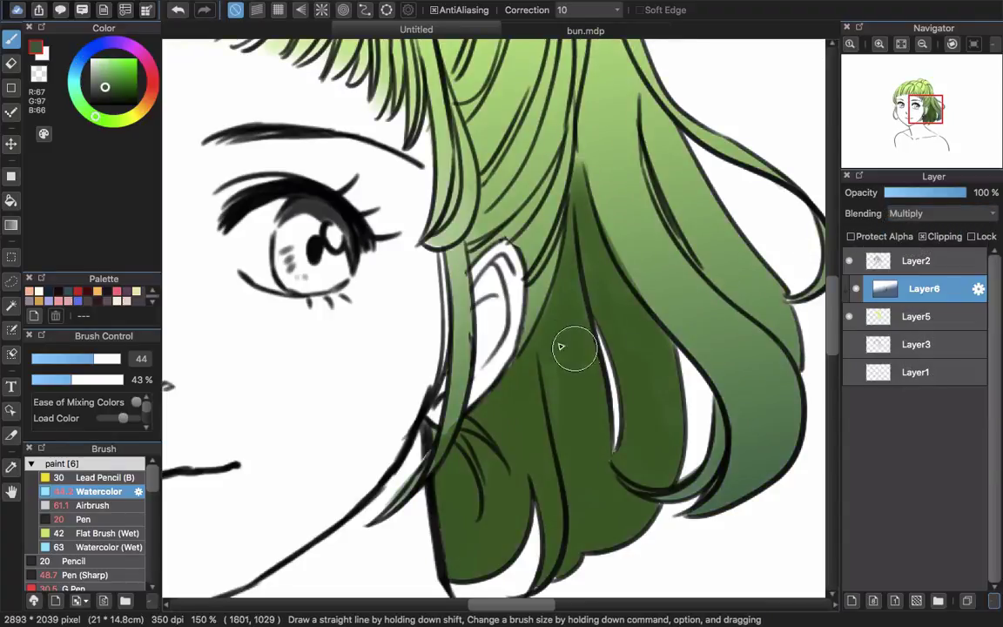
Paint dark green shadows on Layer6 over the lower ponytail and the strands above and behind the ear, reducing the brush to 17
{"action": "mouse_move", "coordinate": [544, 421]}
{"action": "left_mouse_down"}
{"action": "mouse_move", "coordinate": [487, 383]}
{"action": "mouse_move", "coordinate": [468, 431]}
{"action": "left_mouse_up"}
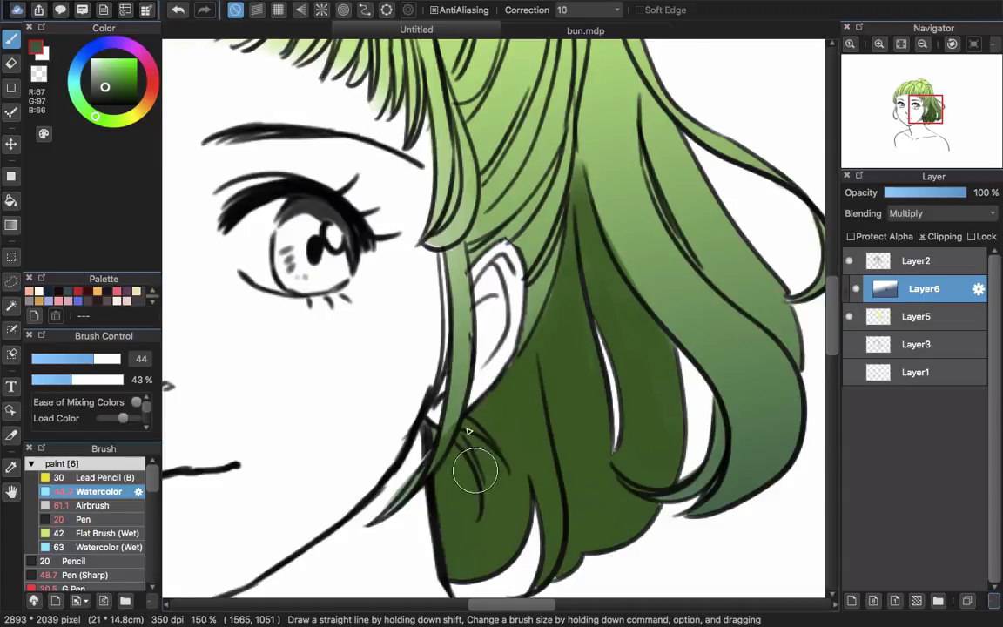
{"action": "mouse_move", "coordinate": [470, 368]}
{"action": "left_mouse_down"}
{"action": "mouse_move", "coordinate": [529, 466]}
{"action": "mouse_move", "coordinate": [519, 456]}
{"action": "left_mouse_up"}
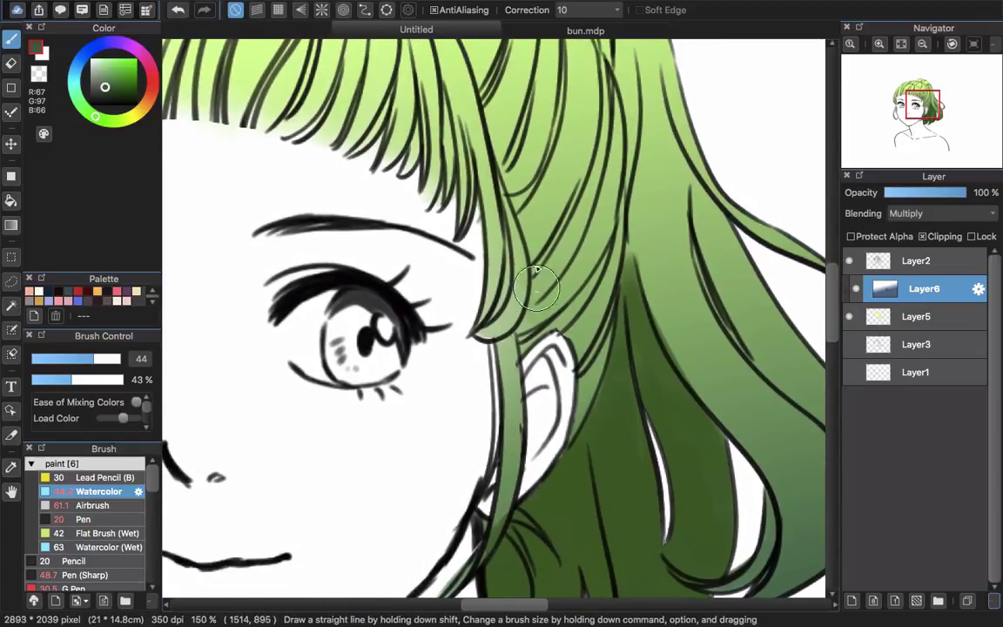
{"action": "mouse_move", "coordinate": [596, 274]}
{"action": "left_mouse_down"}
{"action": "mouse_move", "coordinate": [549, 315]}
{"action": "mouse_move", "coordinate": [557, 310]}
{"action": "left_mouse_up"}
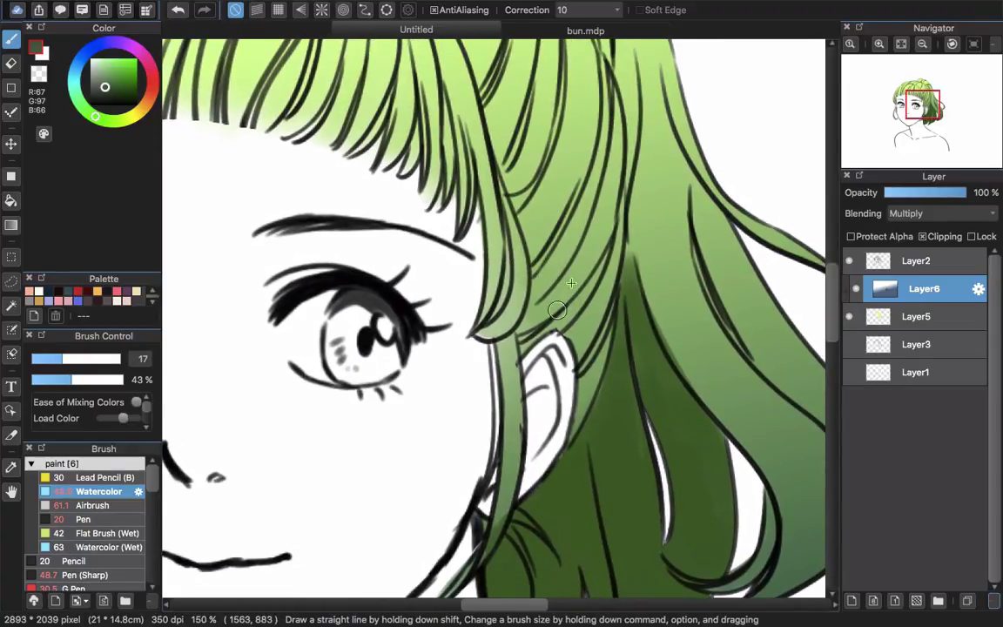
{"action": "mouse_move", "coordinate": [620, 213]}
{"action": "left_mouse_down"}
{"action": "mouse_move", "coordinate": [599, 269]}
{"action": "mouse_move", "coordinate": [577, 281]}
{"action": "mouse_move", "coordinate": [598, 271]}
{"action": "mouse_move", "coordinate": [528, 330]}
{"action": "mouse_move", "coordinate": [586, 293]}
{"action": "mouse_move", "coordinate": [516, 345]}
{"action": "left_mouse_up"}
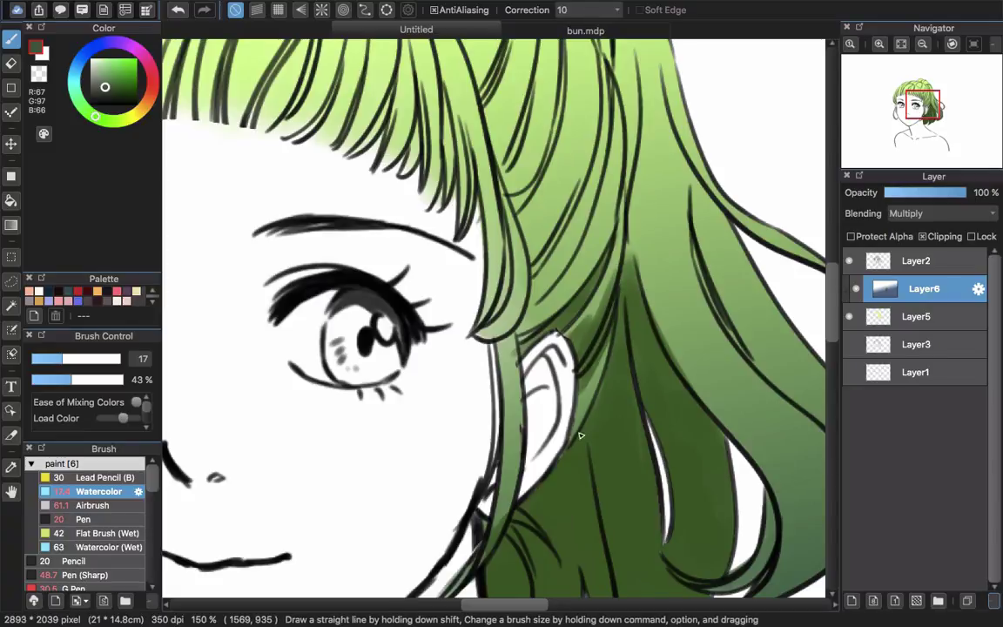
Enlarge the Watercolor brush to 87 and shade the side hair, the ponytail base and the lock beside the face dark green
{"action": "scroll", "coordinate": [643, 348], "scroll_direction": "down", "scroll_amount": 2}
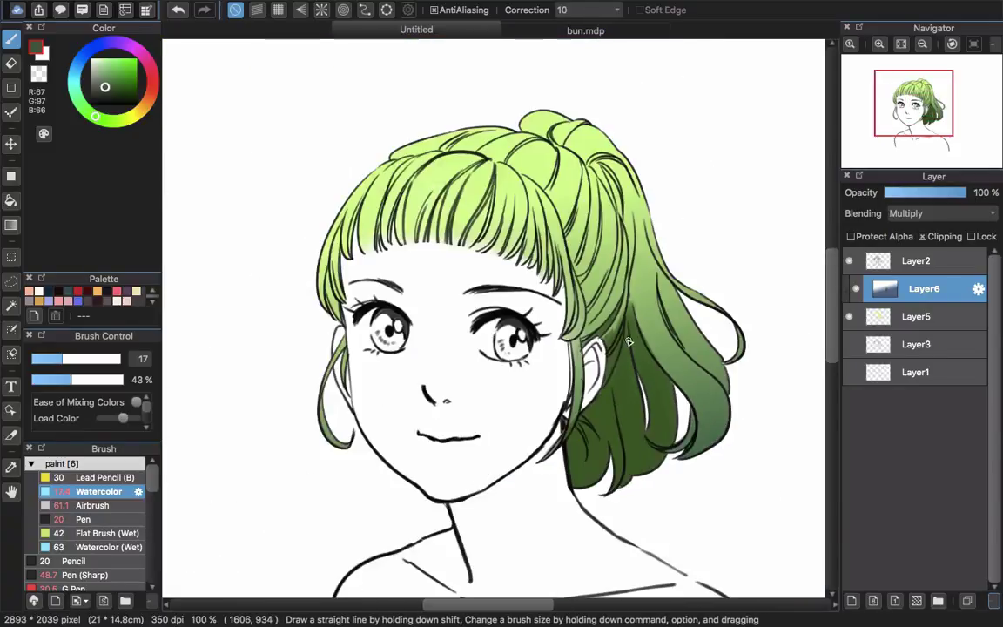
{"action": "scroll", "coordinate": [631, 346], "scroll_direction": "up", "scroll_amount": 1}
{"action": "left_click_drag", "start_coordinate": [625, 225], "coordinate": [567, 275]}
{"action": "mouse_move", "coordinate": [602, 322]}
{"action": "left_mouse_down"}
{"action": "mouse_move", "coordinate": [676, 240]}
{"action": "mouse_move", "coordinate": [659, 260]}
{"action": "left_mouse_up"}
{"action": "mouse_move", "coordinate": [575, 206]}
{"action": "left_mouse_down"}
{"action": "mouse_move", "coordinate": [516, 384]}
{"action": "mouse_move", "coordinate": [542, 367]}
{"action": "mouse_move", "coordinate": [554, 331]}
{"action": "left_mouse_up"}
{"action": "mouse_move", "coordinate": [544, 280]}
{"action": "left_mouse_down"}
{"action": "mouse_move", "coordinate": [501, 218]}
{"action": "mouse_move", "coordinate": [488, 279]}
{"action": "mouse_move", "coordinate": [496, 174]}
{"action": "mouse_move", "coordinate": [544, 158]}
{"action": "mouse_move", "coordinate": [536, 131]}
{"action": "mouse_move", "coordinate": [597, 268]}
{"action": "left_mouse_up"}
{"action": "left_click_drag", "start_coordinate": [570, 164], "coordinate": [604, 336]}
{"action": "mouse_move", "coordinate": [571, 205]}
{"action": "left_mouse_down"}
{"action": "mouse_move", "coordinate": [590, 339]}
{"action": "mouse_move", "coordinate": [577, 341]}
{"action": "left_mouse_up"}
{"action": "left_click_drag", "start_coordinate": [471, 331], "coordinate": [540, 264]}
{"action": "left_click_drag", "start_coordinate": [522, 124], "coordinate": [559, 310]}
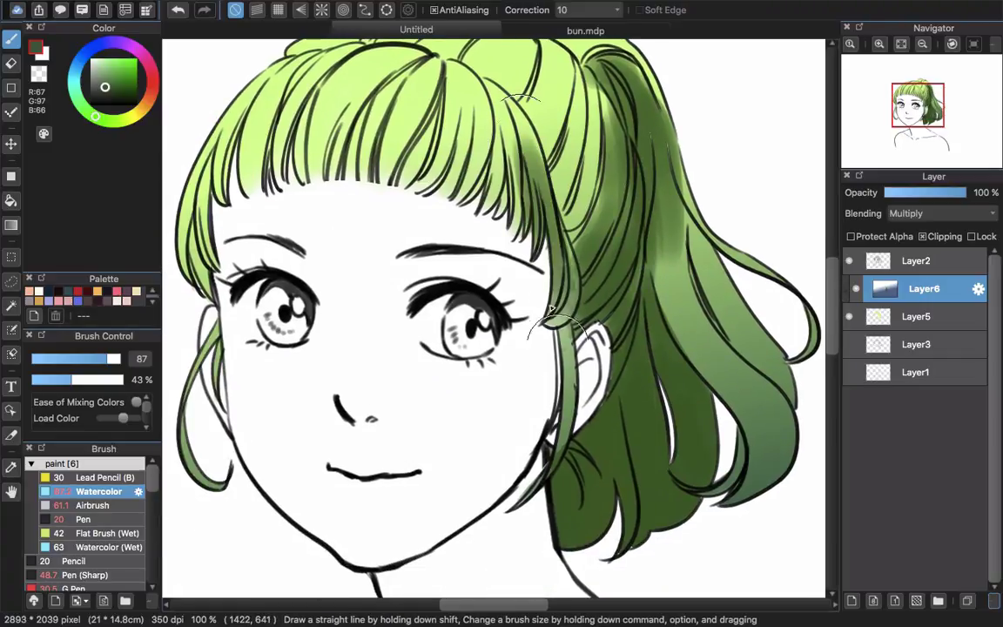
{"action": "left_click_drag", "start_coordinate": [546, 210], "coordinate": [555, 280]}
{"action": "left_click_drag", "start_coordinate": [560, 193], "coordinate": [492, 366]}
Enlarge the brush further, up to 178, and shade the fringe edge, the crown and the long ponytail strands dark green
{"action": "key", "text": "bracketright"}
{"action": "key", "text": "bracketright"}
{"action": "key", "text": "bracketright"}
{"action": "key", "text": "bracketright"}
{"action": "key", "text": "bracketright"}
{"action": "key", "text": "bracketright"}
{"action": "key", "text": "bracketright"}
{"action": "key", "text": "bracketright"}
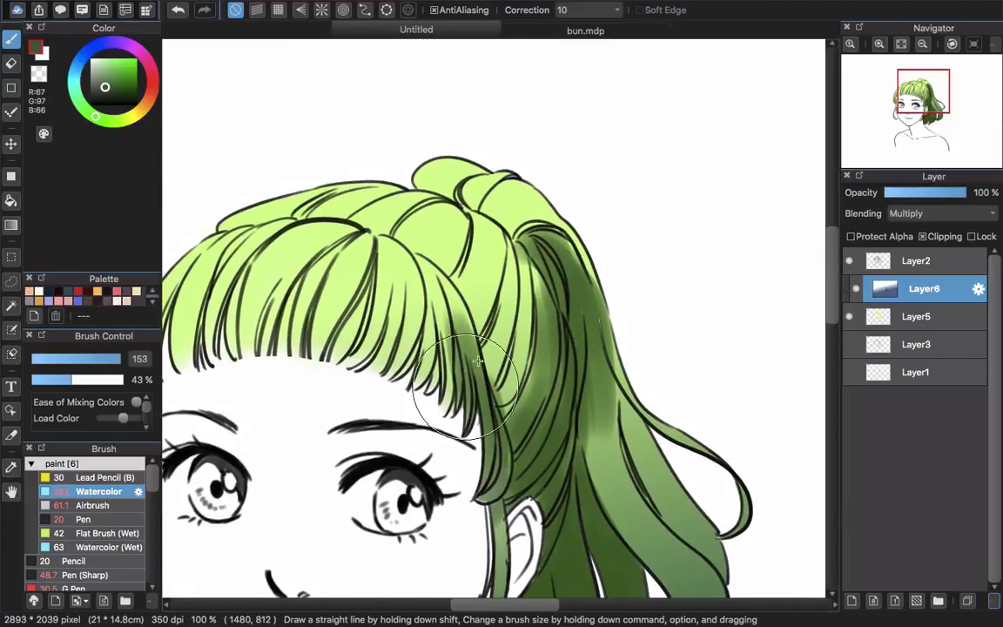
{"action": "mouse_move", "coordinate": [389, 328]}
{"action": "left_mouse_down"}
{"action": "mouse_move", "coordinate": [375, 407]}
{"action": "mouse_move", "coordinate": [360, 326]}
{"action": "mouse_move", "coordinate": [308, 357]}
{"action": "mouse_move", "coordinate": [431, 369]}
{"action": "mouse_move", "coordinate": [459, 385]}
{"action": "mouse_move", "coordinate": [455, 334]}
{"action": "mouse_move", "coordinate": [475, 343]}
{"action": "mouse_move", "coordinate": [524, 256]}
{"action": "mouse_move", "coordinate": [478, 238]}
{"action": "mouse_move", "coordinate": [521, 299]}
{"action": "mouse_move", "coordinate": [534, 352]}
{"action": "mouse_move", "coordinate": [560, 326]}
{"action": "left_mouse_up"}
{"action": "left_click_drag", "start_coordinate": [549, 248], "coordinate": [593, 290]}
{"action": "left_click_drag", "start_coordinate": [652, 487], "coordinate": [555, 344]}
{"action": "mouse_move", "coordinate": [543, 333]}
{"action": "left_mouse_down"}
{"action": "mouse_move", "coordinate": [600, 432]}
{"action": "mouse_move", "coordinate": [613, 505]}
{"action": "left_mouse_up"}
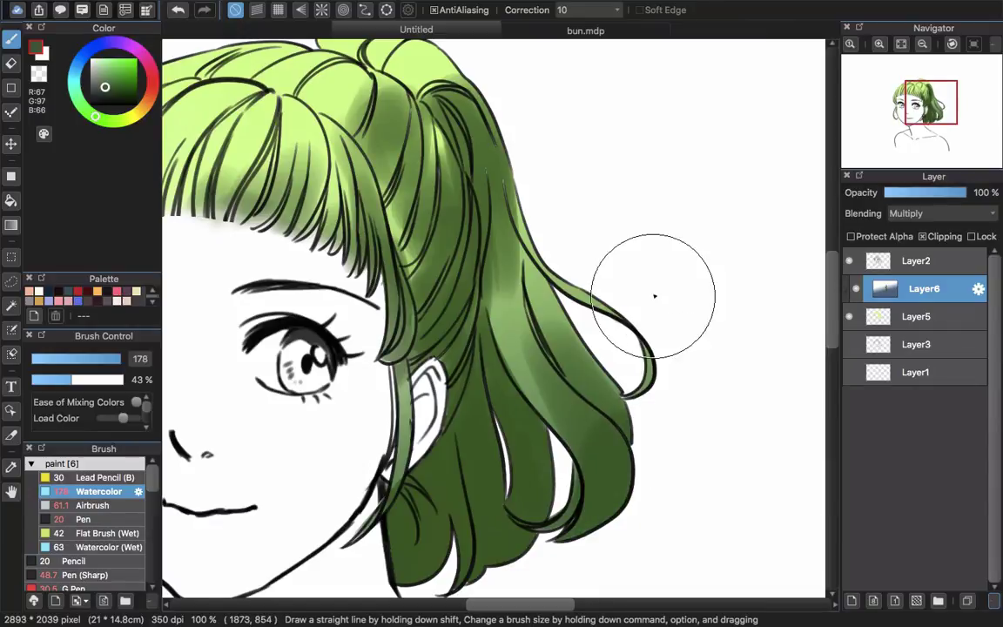
Paint a broad band of dark green shadow across the fringe and crown at brush size 178
{"action": "scroll", "coordinate": [640, 300], "scroll_direction": "down", "scroll_amount": 3}
{"action": "key", "text": "super+plus"}
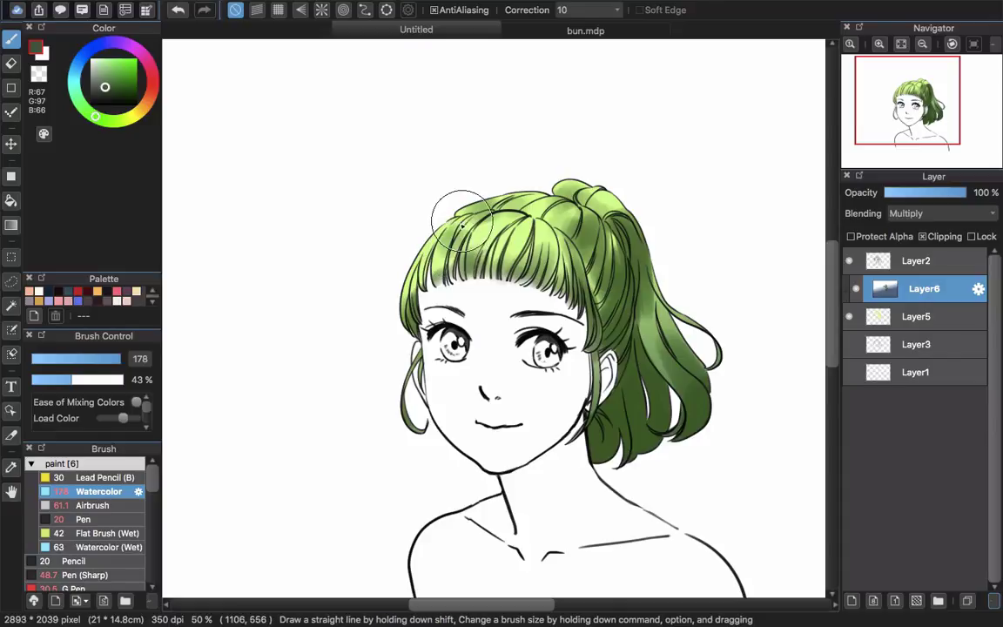
{"action": "mouse_move", "coordinate": [498, 247]}
{"action": "left_mouse_down"}
{"action": "mouse_move", "coordinate": [557, 248]}
{"action": "mouse_move", "coordinate": [588, 224]}
{"action": "mouse_move", "coordinate": [619, 257]}
{"action": "left_mouse_up"}
Switch to transparent colour at brush size 26 and erase light streaks between the fringe strands
{"action": "scroll", "coordinate": [463, 284], "scroll_direction": "up", "scroll_amount": 4}
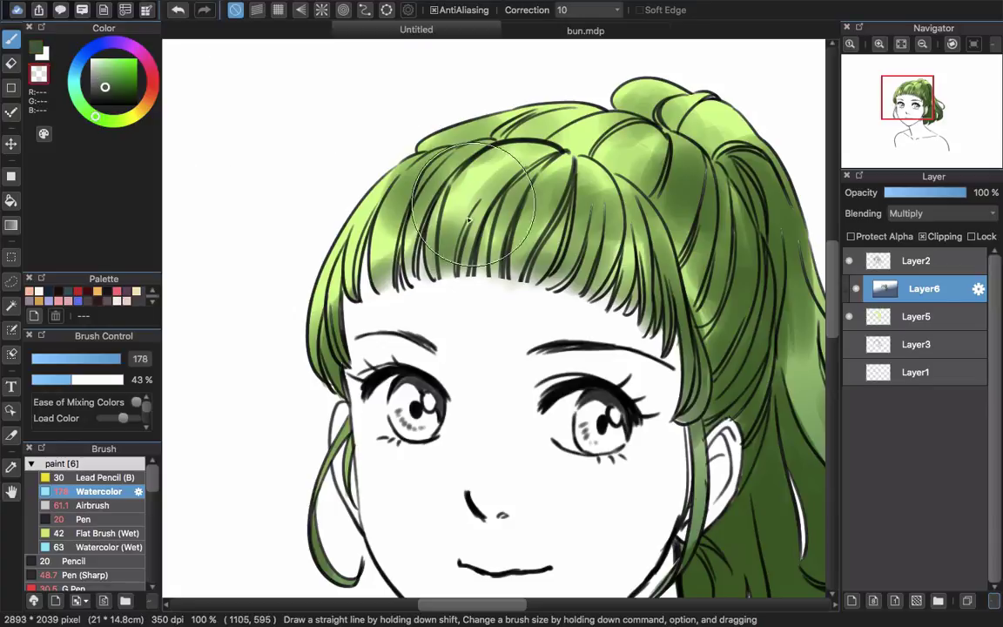
{"action": "left_click_drag", "start_coordinate": [383, 215], "coordinate": [423, 194]}
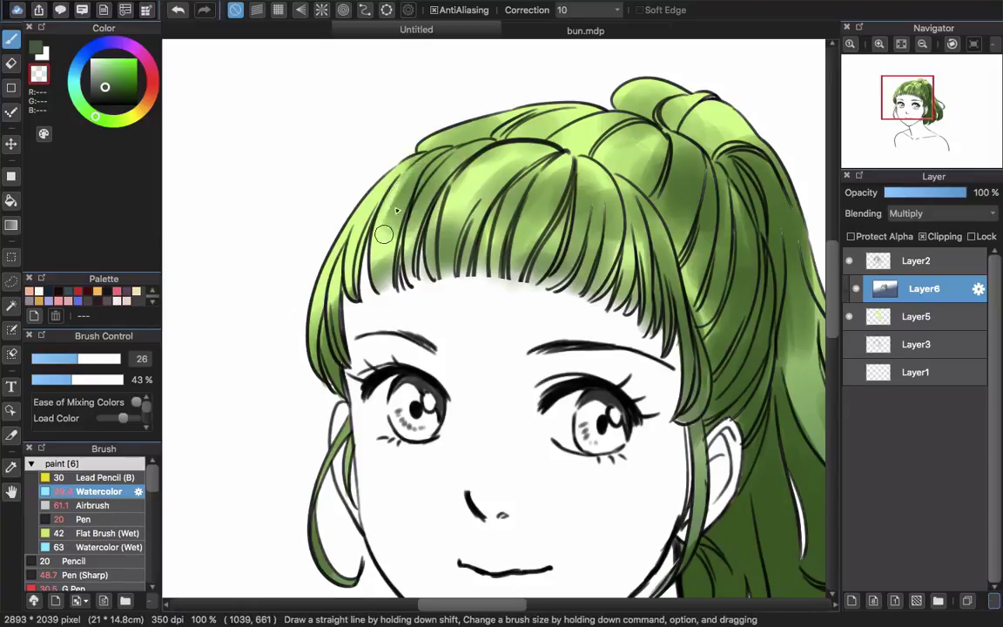
{"action": "left_click_drag", "start_coordinate": [410, 189], "coordinate": [397, 244]}
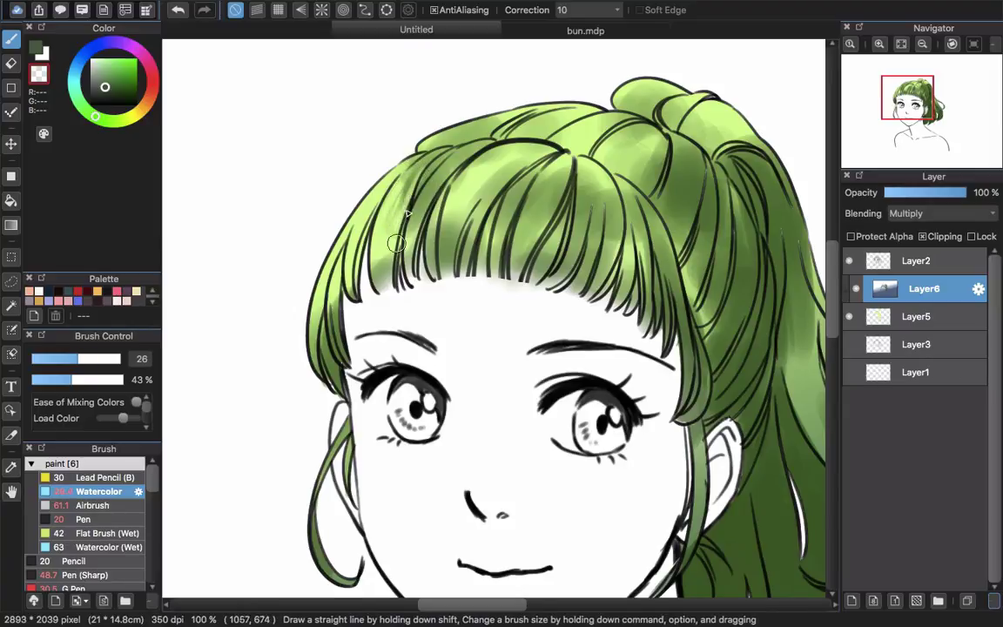
{"action": "left_click_drag", "start_coordinate": [460, 155], "coordinate": [438, 181]}
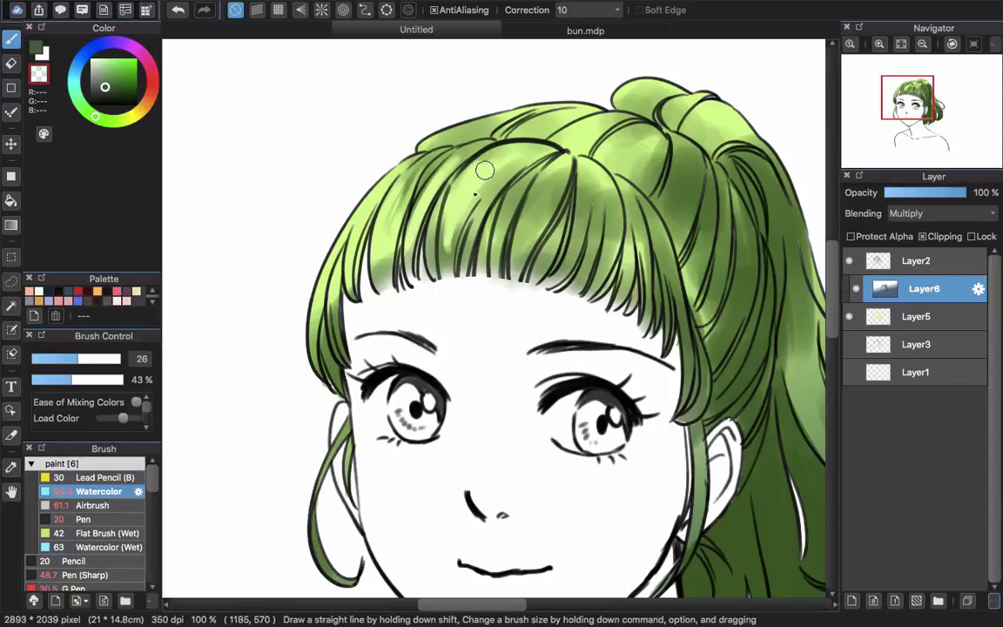
{"action": "left_click_drag", "start_coordinate": [498, 170], "coordinate": [477, 206]}
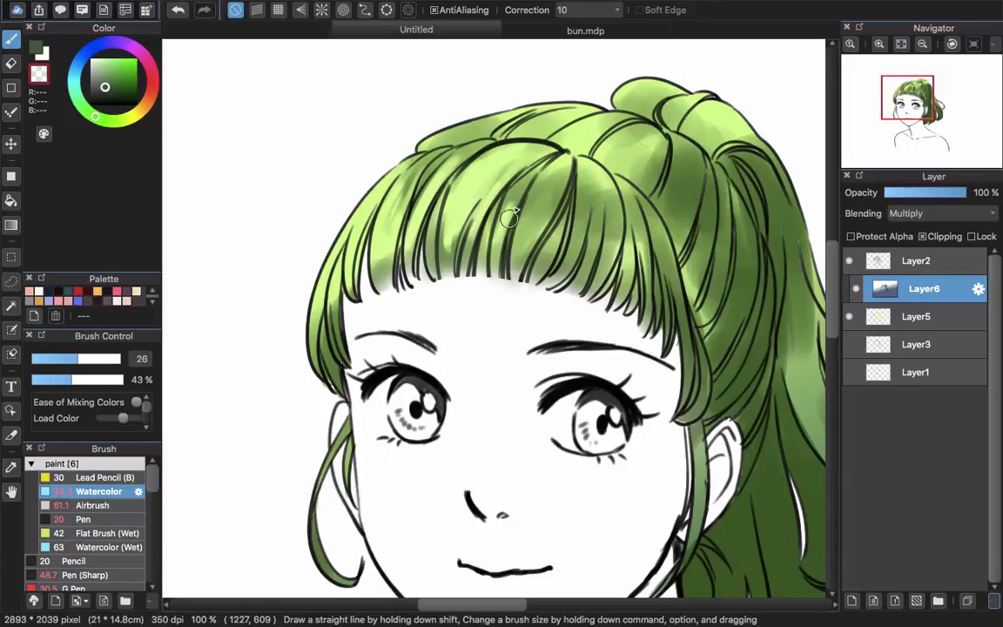
{"action": "left_click_drag", "start_coordinate": [549, 172], "coordinate": [521, 224]}
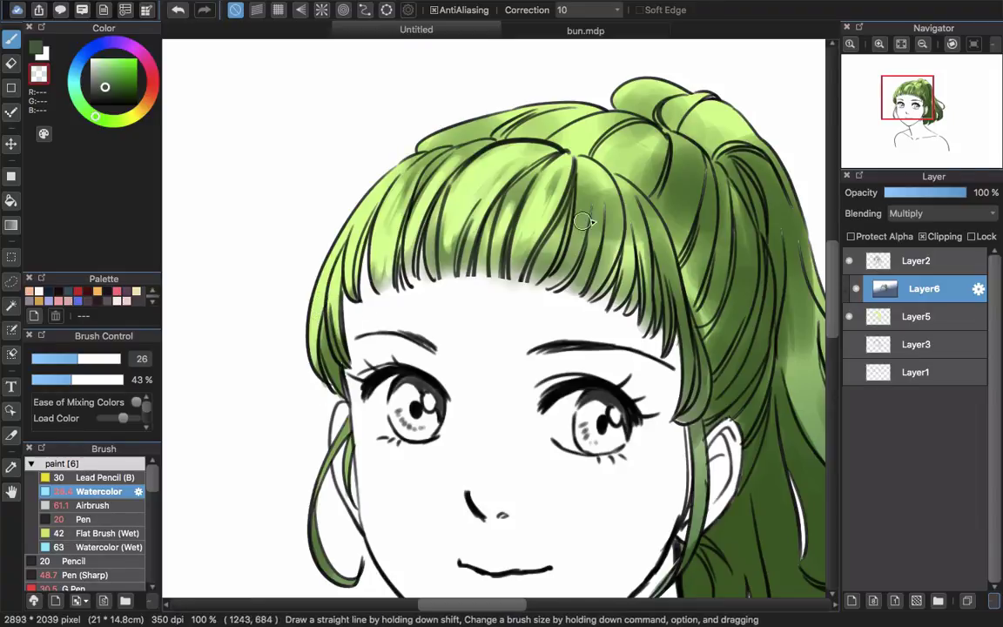
{"action": "left_click_drag", "start_coordinate": [554, 181], "coordinate": [520, 236]}
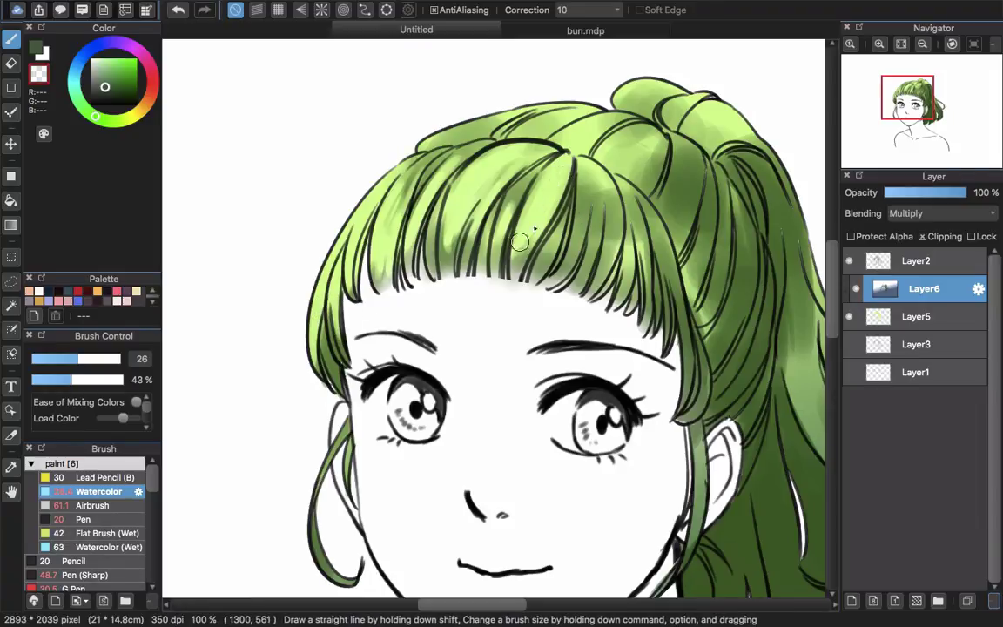
{"action": "mouse_move", "coordinate": [590, 178]}
{"action": "left_mouse_down"}
{"action": "mouse_move", "coordinate": [558, 263]}
{"action": "mouse_move", "coordinate": [570, 249]}
{"action": "left_mouse_up"}
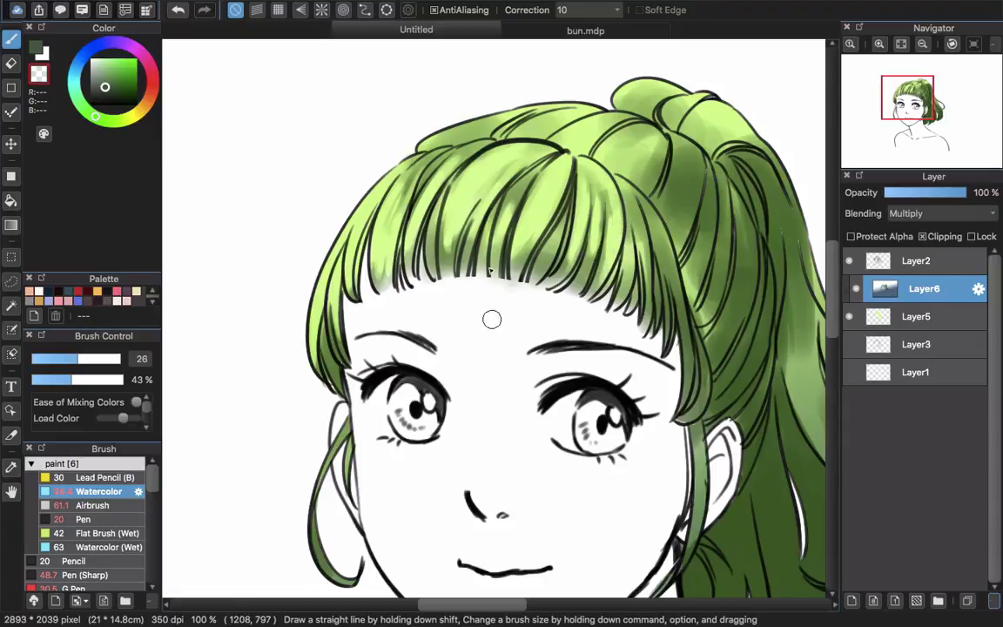
Return to dark green R67 G97 B66 at brush size 8.4 and paint thin shadow strands along the fringe's outer side
{"action": "scroll", "coordinate": [492, 319], "scroll_direction": "up", "scroll_amount": 3}
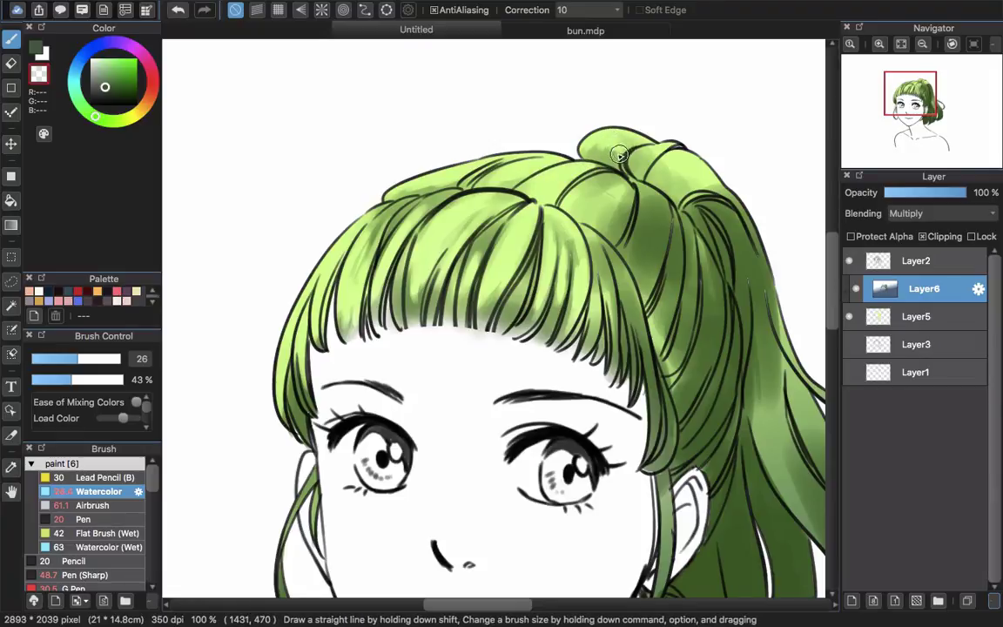
{"action": "scroll", "coordinate": [604, 174], "scroll_direction": "down", "scroll_amount": 2}
{"action": "scroll", "coordinate": [604, 174], "scroll_direction": "right", "scroll_amount": 1}
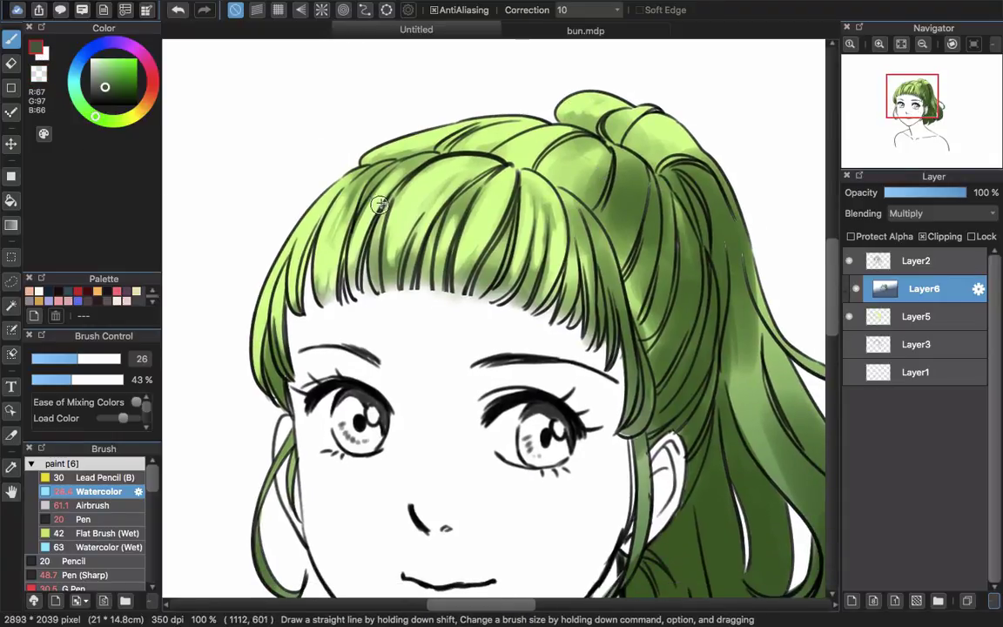
{"action": "left_click_drag", "start_coordinate": [380, 203], "coordinate": [346, 211]}
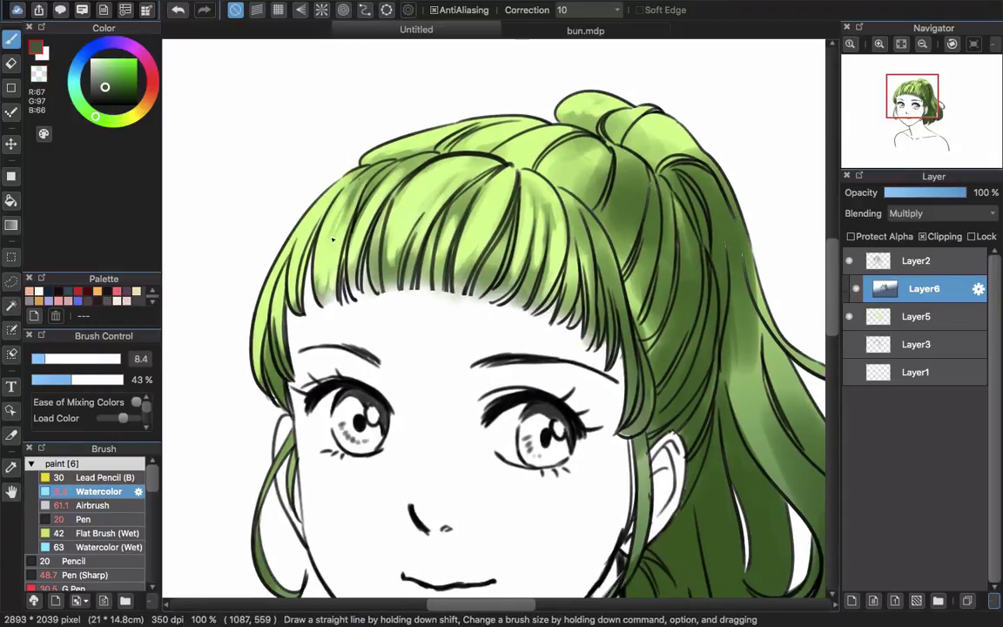
{"action": "left_click_drag", "start_coordinate": [375, 167], "coordinate": [338, 227]}
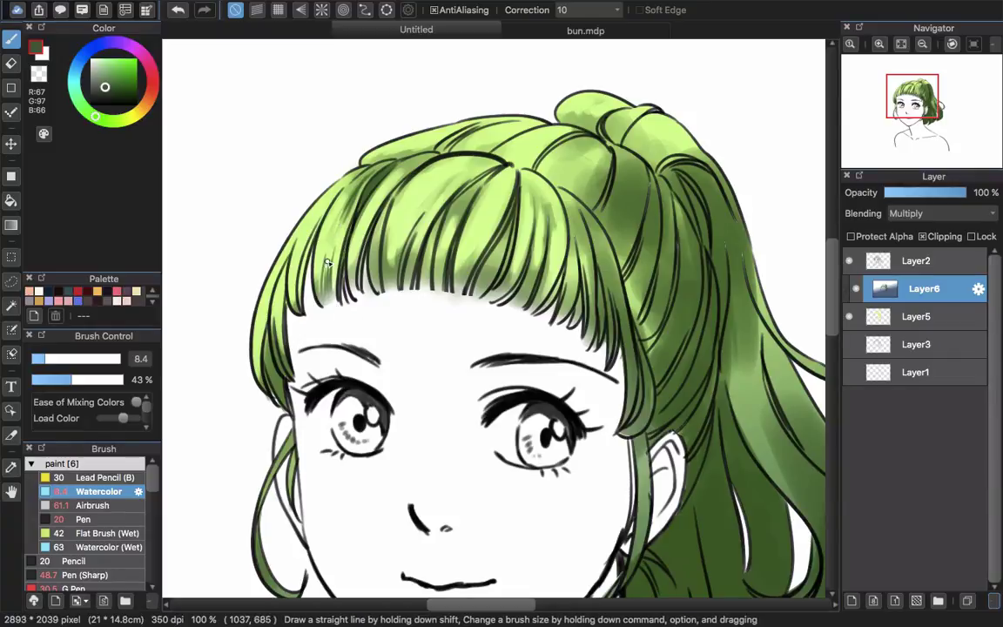
{"action": "left_click_drag", "start_coordinate": [316, 231], "coordinate": [304, 307]}
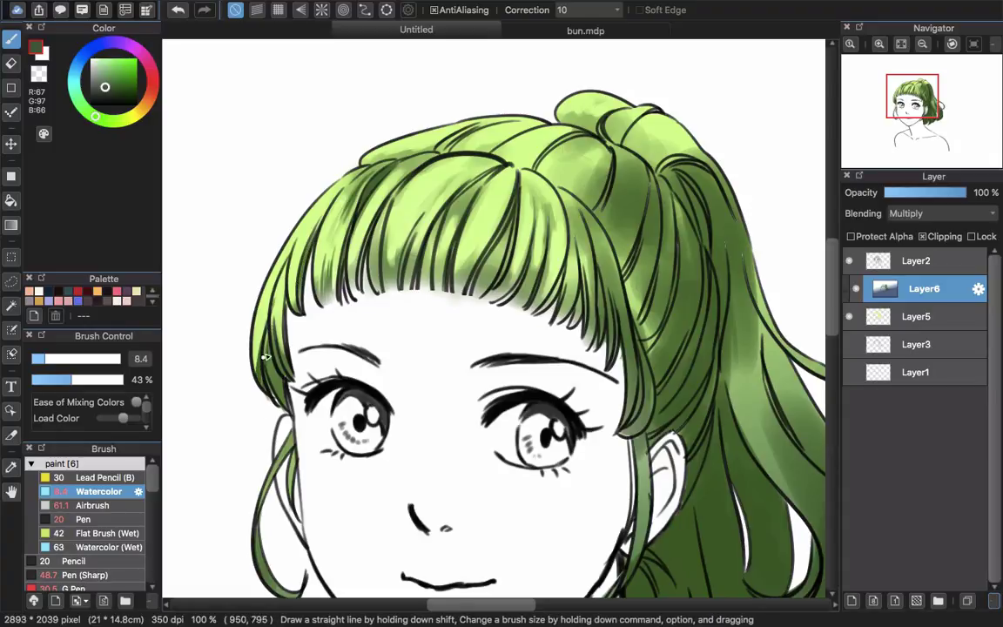
{"action": "left_click_drag", "start_coordinate": [317, 380], "coordinate": [334, 380]}
{"action": "mouse_move", "coordinate": [279, 392]}
{"action": "left_mouse_down"}
{"action": "mouse_move", "coordinate": [269, 349]}
{"action": "mouse_move", "coordinate": [283, 406]}
{"action": "left_mouse_up"}
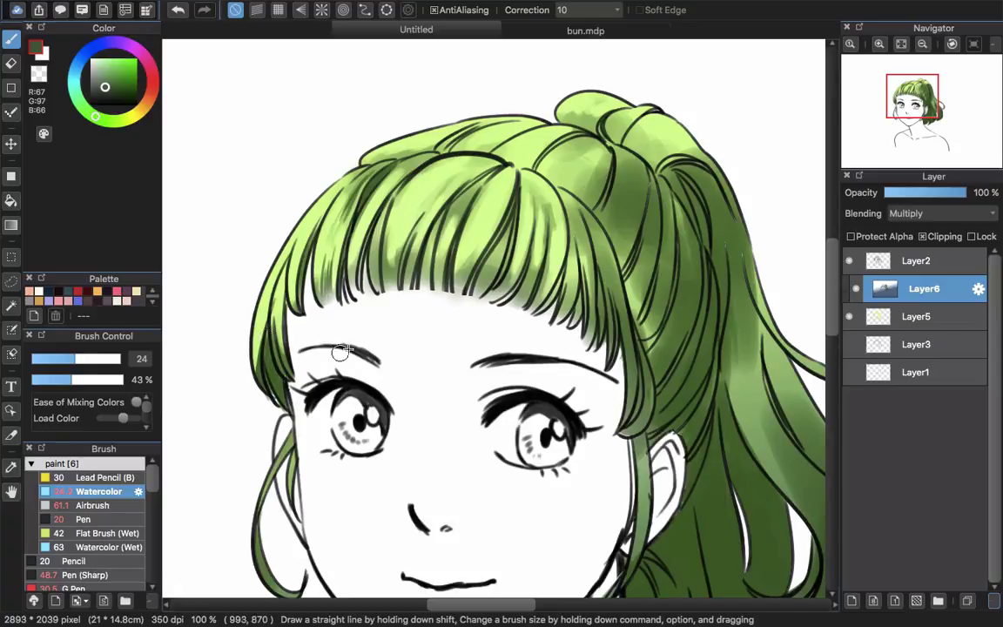
Erase soft highlights from the outer fringe strands with transparent colour at brush size 24
{"action": "left_click_drag", "start_coordinate": [342, 353], "coordinate": [325, 353]}
{"action": "left_click_drag", "start_coordinate": [353, 231], "coordinate": [311, 265]}
{"action": "left_click", "coordinate": [38, 74]}
{"action": "left_click_drag", "start_coordinate": [292, 193], "coordinate": [262, 291]}
{"action": "left_click_drag", "start_coordinate": [305, 261], "coordinate": [271, 297]}
Switch back to dark green at brush size 9.7 and deepen the shadow strands running down from the parting
{"action": "left_click", "coordinate": [35, 47]}
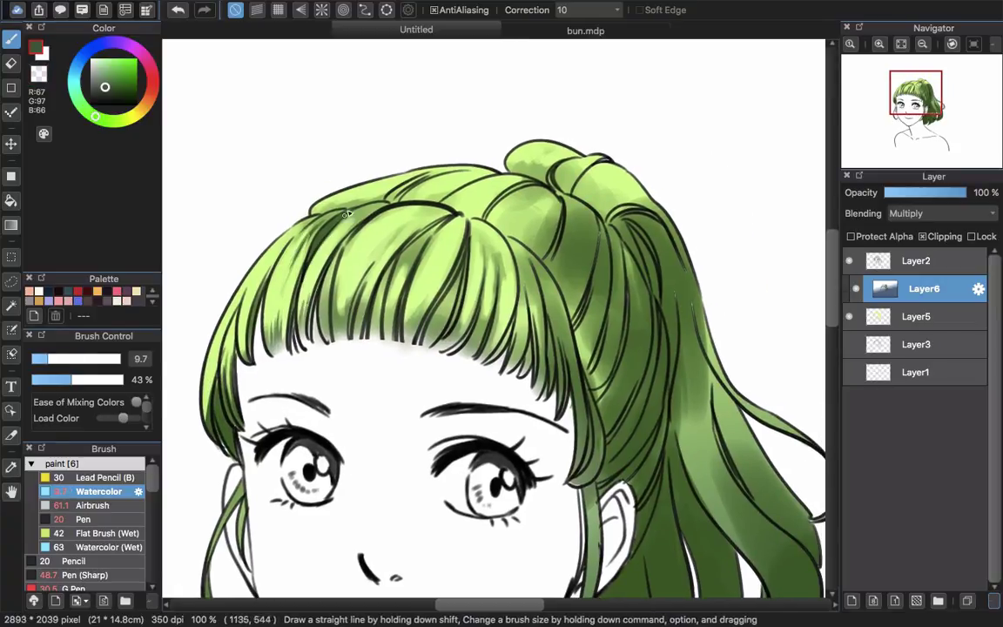
{"action": "left_click_drag", "start_coordinate": [322, 207], "coordinate": [283, 322]}
{"action": "left_click_drag", "start_coordinate": [343, 262], "coordinate": [319, 310]}
{"action": "left_click_drag", "start_coordinate": [368, 245], "coordinate": [312, 331]}
{"action": "mouse_move", "coordinate": [387, 232]}
{"action": "left_mouse_down"}
{"action": "mouse_move", "coordinate": [305, 317]}
{"action": "mouse_move", "coordinate": [297, 349]}
{"action": "left_mouse_up"}
{"action": "mouse_move", "coordinate": [387, 250]}
{"action": "left_mouse_down"}
{"action": "mouse_move", "coordinate": [348, 279]}
{"action": "mouse_move", "coordinate": [359, 279]}
{"action": "left_mouse_up"}
Lighten the fringe between the new shadow strands with transparent colour
{"action": "left_click", "coordinate": [40, 75]}
{"action": "mouse_move", "coordinate": [377, 260]}
{"action": "left_mouse_down"}
{"action": "mouse_move", "coordinate": [342, 285]}
{"action": "mouse_move", "coordinate": [357, 268]}
{"action": "left_mouse_up"}
{"action": "left_click_drag", "start_coordinate": [297, 310], "coordinate": [291, 364]}
{"action": "left_click_drag", "start_coordinate": [357, 269], "coordinate": [305, 269]}
{"action": "mouse_move", "coordinate": [299, 310]}
{"action": "left_mouse_down"}
{"action": "mouse_move", "coordinate": [315, 310]}
{"action": "mouse_move", "coordinate": [244, 325]}
{"action": "left_mouse_up"}
Paint dark green strands along the lower edge and the ear side of the fringe
{"action": "left_click", "coordinate": [36, 47]}
{"action": "mouse_move", "coordinate": [342, 329]}
{"action": "left_mouse_down"}
{"action": "mouse_move", "coordinate": [317, 381]}
{"action": "mouse_move", "coordinate": [347, 388]}
{"action": "left_mouse_up"}
{"action": "left_click_drag", "start_coordinate": [371, 310], "coordinate": [350, 401]}
{"action": "mouse_move", "coordinate": [376, 313]}
{"action": "left_mouse_down"}
{"action": "mouse_move", "coordinate": [398, 338]}
{"action": "mouse_move", "coordinate": [383, 416]}
{"action": "left_mouse_up"}
{"action": "left_click_drag", "start_coordinate": [405, 375], "coordinate": [404, 428]}
{"action": "left_click_drag", "start_coordinate": [420, 346], "coordinate": [430, 435]}
{"action": "mouse_move", "coordinate": [427, 342]}
{"action": "left_mouse_down"}
{"action": "mouse_move", "coordinate": [443, 401]}
{"action": "mouse_move", "coordinate": [466, 277]}
{"action": "left_mouse_up"}
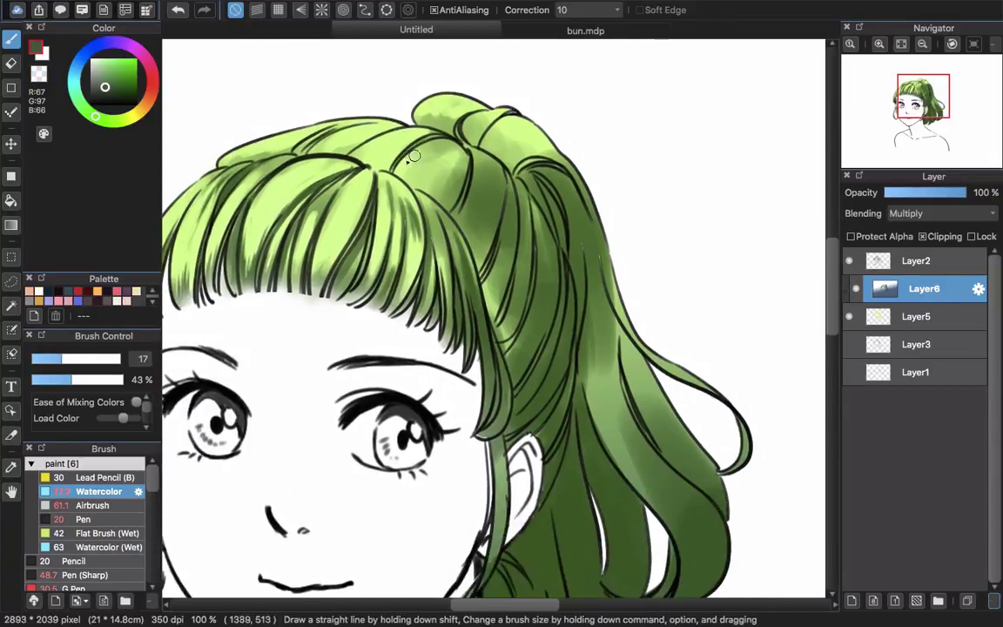
Enlarge the brush to 35 and paint dark green shadows over the crown sections and the hair near the ponytail base
{"action": "mouse_move", "coordinate": [389, 155]}
{"action": "left_mouse_down"}
{"action": "mouse_move", "coordinate": [374, 163]}
{"action": "mouse_move", "coordinate": [424, 133]}
{"action": "left_mouse_up"}
{"action": "left_click", "coordinate": [85, 359]}
{"action": "left_click_drag", "start_coordinate": [303, 153], "coordinate": [369, 127]}
{"action": "left_click_drag", "start_coordinate": [348, 137], "coordinate": [298, 147]}
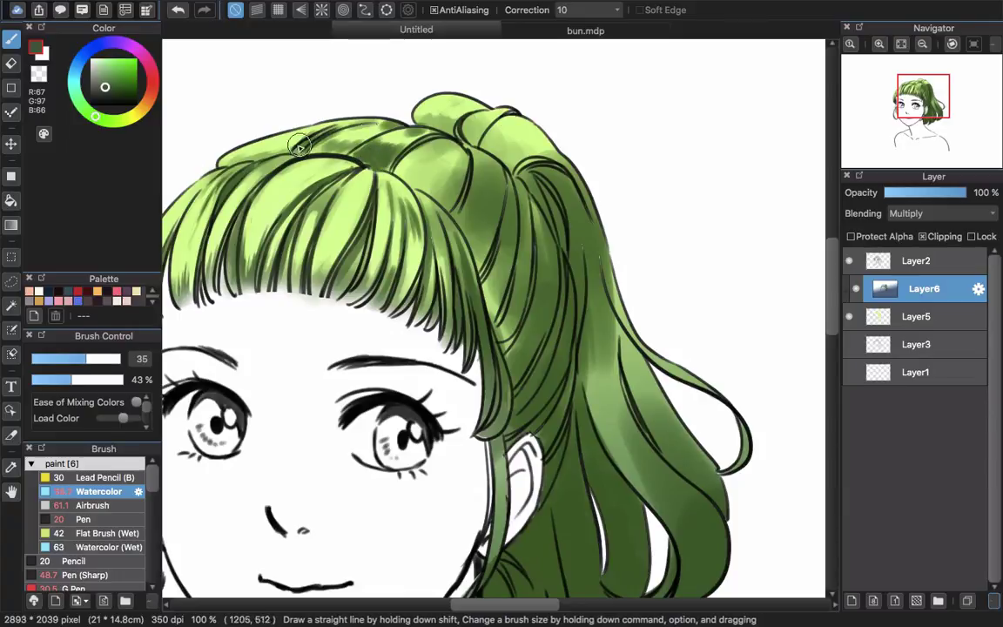
{"action": "left_click_drag", "start_coordinate": [428, 113], "coordinate": [460, 120]}
{"action": "mouse_move", "coordinate": [471, 122]}
{"action": "left_mouse_down"}
{"action": "mouse_move", "coordinate": [514, 162]}
{"action": "mouse_move", "coordinate": [522, 110]}
{"action": "mouse_move", "coordinate": [488, 226]}
{"action": "left_mouse_up"}
{"action": "left_click_drag", "start_coordinate": [533, 154], "coordinate": [503, 316]}
{"action": "mouse_move", "coordinate": [544, 202]}
{"action": "left_mouse_down"}
{"action": "mouse_move", "coordinate": [508, 369]}
{"action": "mouse_move", "coordinate": [545, 425]}
{"action": "left_mouse_up"}
Erase highlights from the crown sections behind the fringe with a smaller brush in transparent colour
{"action": "left_click", "coordinate": [64, 359]}
{"action": "left_click", "coordinate": [39, 74]}
{"action": "mouse_move", "coordinate": [317, 155]}
{"action": "left_mouse_down"}
{"action": "mouse_move", "coordinate": [364, 144]}
{"action": "mouse_move", "coordinate": [392, 144]}
{"action": "mouse_move", "coordinate": [390, 155]}
{"action": "left_mouse_up"}
{"action": "left_click", "coordinate": [47, 358]}
{"action": "left_click_drag", "start_coordinate": [461, 172], "coordinate": [436, 177]}
{"action": "left_click_drag", "start_coordinate": [449, 151], "coordinate": [426, 175]}
Erase light streaks from the swept-back side hair between the fringe and the ponytail
{"action": "key", "text": "super+plus"}
{"action": "mouse_move", "coordinate": [462, 131]}
{"action": "left_mouse_down"}
{"action": "mouse_move", "coordinate": [487, 323]}
{"action": "mouse_move", "coordinate": [463, 331]}
{"action": "left_mouse_up"}
{"action": "left_click_drag", "start_coordinate": [533, 311], "coordinate": [510, 356]}
{"action": "left_click_drag", "start_coordinate": [560, 329], "coordinate": [544, 341]}
{"action": "left_click_drag", "start_coordinate": [600, 369], "coordinate": [575, 358]}
{"action": "left_click_drag", "start_coordinate": [562, 332], "coordinate": [540, 366]}
{"action": "mouse_move", "coordinate": [519, 379]}
{"action": "left_mouse_down"}
{"action": "mouse_move", "coordinate": [500, 457]}
{"action": "mouse_move", "coordinate": [389, 352]}
{"action": "left_mouse_up"}
Try a transparent stroke where the fringe meets the side hair and undo it
{"action": "key", "text": "super+minus"}
{"action": "key", "text": "super+minus"}
{"action": "left_click", "coordinate": [80, 359]}
{"action": "left_click_drag", "start_coordinate": [418, 318], "coordinate": [454, 324]}
{"action": "key", "text": "super+z"}
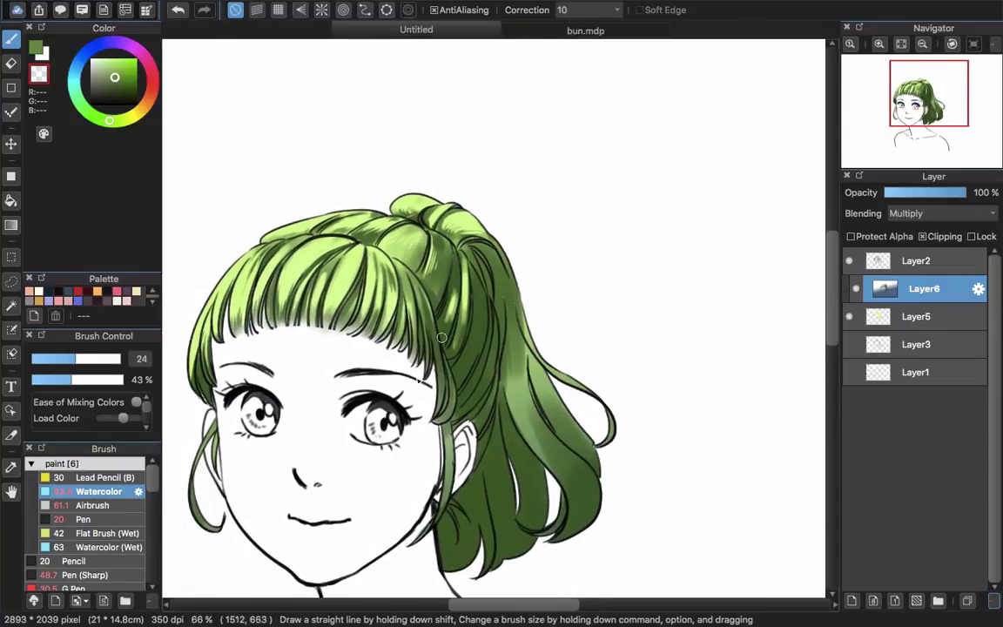
Paint mid green (102, 149, 72) strokes where the fringe meets the side hair, adjusting the brush size to 15
{"action": "left_click", "coordinate": [36, 47]}
{"action": "left_click", "coordinate": [90, 359]}
{"action": "left_click_drag", "start_coordinate": [405, 364], "coordinate": [448, 354]}
{"action": "left_click", "coordinate": [57, 359]}
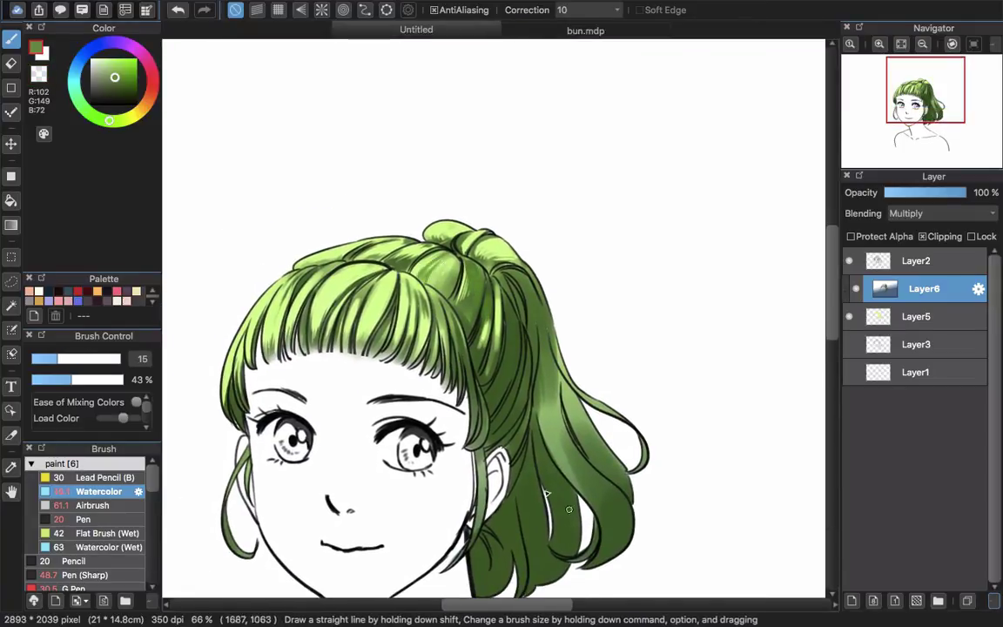
Paint darker green (53, 66, 45) shadows over the swept-back side hair and the ponytail base with a size 47 brush
{"action": "left_click", "coordinate": [105, 93]}
{"action": "mouse_move", "coordinate": [422, 256]}
{"action": "left_mouse_down"}
{"action": "mouse_move", "coordinate": [443, 280]}
{"action": "mouse_move", "coordinate": [468, 257]}
{"action": "mouse_move", "coordinate": [482, 352]}
{"action": "left_mouse_up"}
{"action": "left_click_drag", "start_coordinate": [503, 285], "coordinate": [500, 343]}
{"action": "left_click_drag", "start_coordinate": [517, 278], "coordinate": [534, 304]}
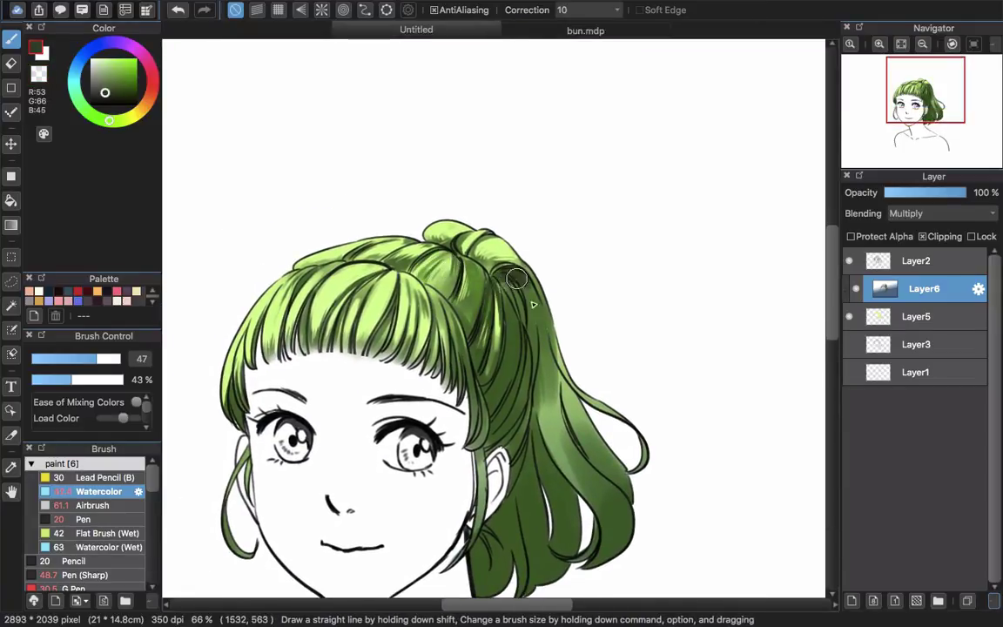
Enlarge the brush to 88 and darken the lower inner locks of the ponytail behind the neck
{"action": "scroll", "coordinate": [533, 303], "scroll_direction": "down", "scroll_amount": 3}
{"action": "scroll", "coordinate": [533, 304], "scroll_direction": "right", "scroll_amount": 2}
{"action": "key", "text": "bracketright"}
{"action": "key", "text": "bracketright"}
{"action": "key", "text": "bracketright"}
{"action": "key", "text": "bracketright"}
{"action": "key", "text": "bracketright"}
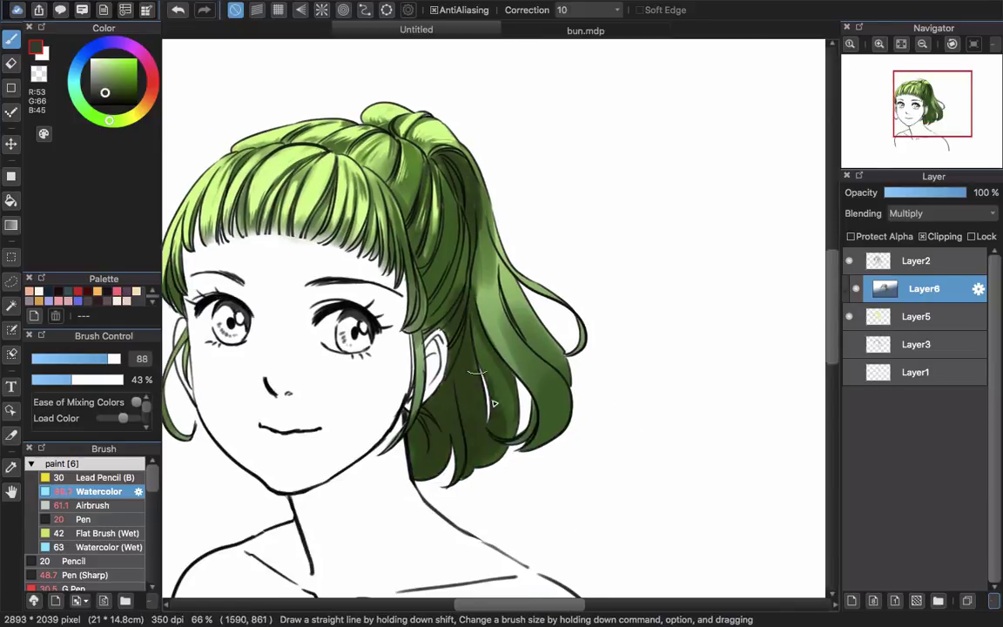
Reduce the brush to 27 and paint dark green strands along the ponytail's outer locks
{"action": "key", "text": "bracketleft"}
{"action": "key", "text": "bracketleft"}
{"action": "key", "text": "bracketleft"}
{"action": "key", "text": "bracketleft"}
{"action": "key", "text": "bracketleft"}
{"action": "key", "text": "bracketleft"}
{"action": "scroll", "coordinate": [459, 215], "scroll_direction": "down", "scroll_amount": 1}
{"action": "scroll", "coordinate": [459, 215], "scroll_direction": "right", "scroll_amount": 1}
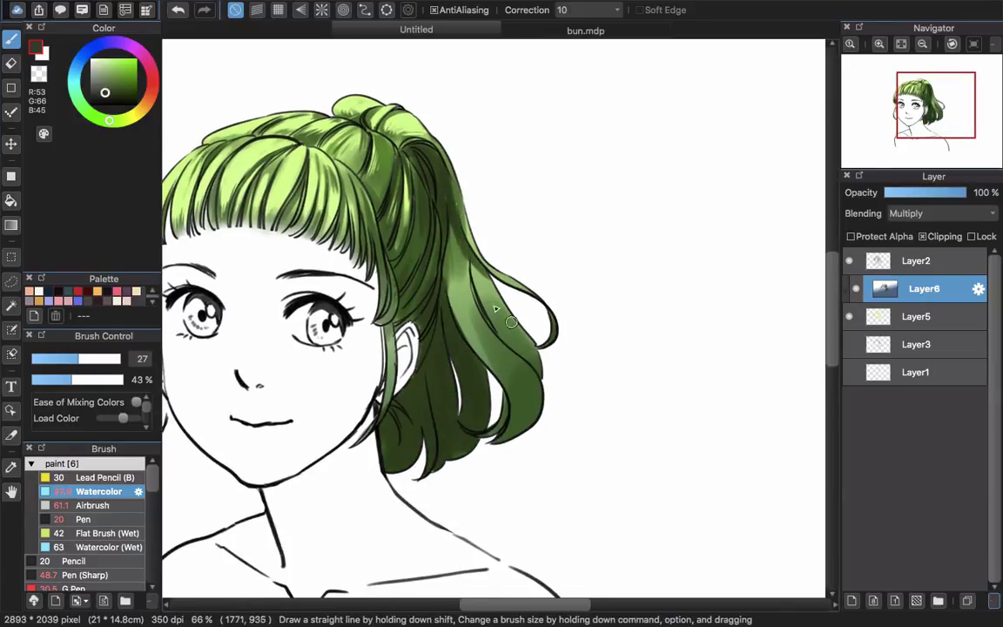
{"action": "left_click_drag", "start_coordinate": [488, 323], "coordinate": [464, 259]}
{"action": "mouse_move", "coordinate": [456, 291]}
{"action": "left_mouse_down"}
{"action": "mouse_move", "coordinate": [449, 229]}
{"action": "mouse_move", "coordinate": [456, 244]}
{"action": "left_mouse_up"}
Blend further strands into the middle of the ponytail, varying between darker and lighter greens
{"action": "left_click", "coordinate": [105, 85]}
{"action": "mouse_move", "coordinate": [481, 324]}
{"action": "left_mouse_down"}
{"action": "mouse_move", "coordinate": [461, 271]}
{"action": "mouse_move", "coordinate": [429, 280]}
{"action": "left_mouse_up"}
{"action": "left_click", "coordinate": [103, 72]}
{"action": "left_click_drag", "start_coordinate": [465, 310], "coordinate": [440, 277]}
{"action": "left_click", "coordinate": [108, 87]}
{"action": "left_click_drag", "start_coordinate": [469, 335], "coordinate": [444, 312]}
Erase highlights from the loose strands framing the face using transparent colour and a 14.3 brush
{"action": "scroll", "coordinate": [535, 303], "scroll_direction": "down", "scroll_amount": 2}
{"action": "scroll", "coordinate": [469, 322], "scroll_direction": "up", "scroll_amount": 2}
{"action": "key", "text": "z"}
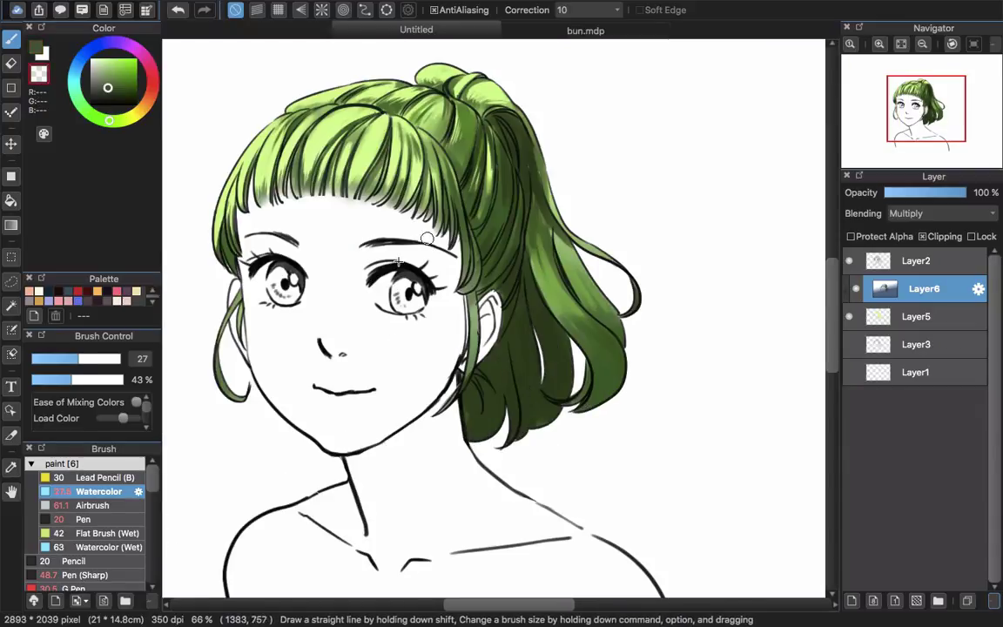
{"action": "key", "text": "bracketleft"}
{"action": "key", "text": "bracketleft"}
{"action": "key", "text": "bracketleft"}
{"action": "scroll", "coordinate": [427, 237], "scroll_direction": "up", "scroll_amount": 2}
{"action": "scroll", "coordinate": [427, 238], "scroll_direction": "left", "scroll_amount": 1}
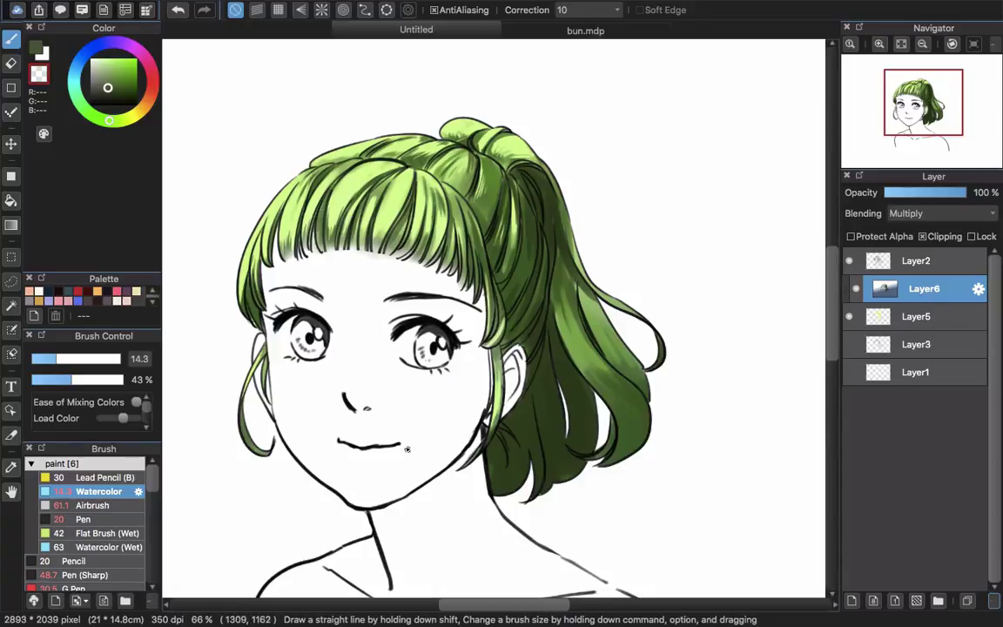
{"action": "scroll", "coordinate": [406, 448], "scroll_direction": "down", "scroll_amount": 2}
{"action": "scroll", "coordinate": [407, 448], "scroll_direction": "right", "scroll_amount": 1}
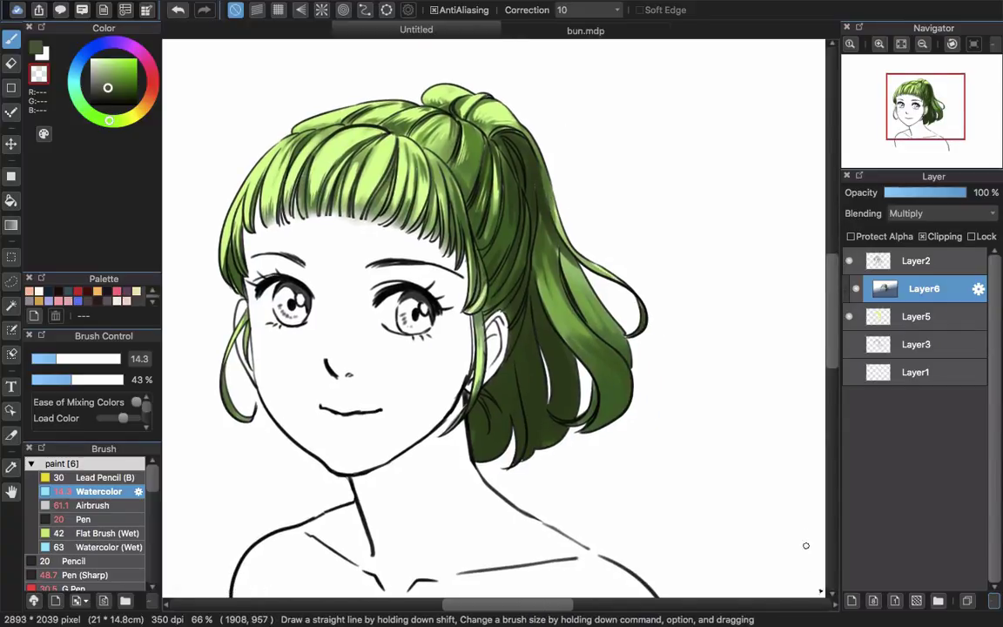
Add a new layer above Layer6, clip it to the hair and set its blending to Lighten
{"action": "key", "text": "super+shift+n"}
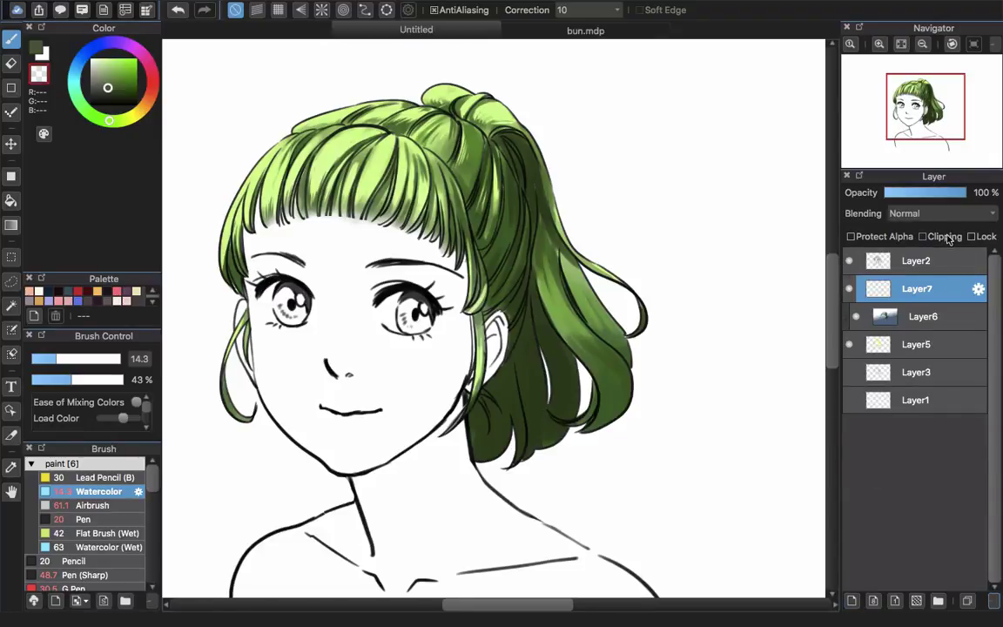
{"action": "left_click", "coordinate": [958, 215]}
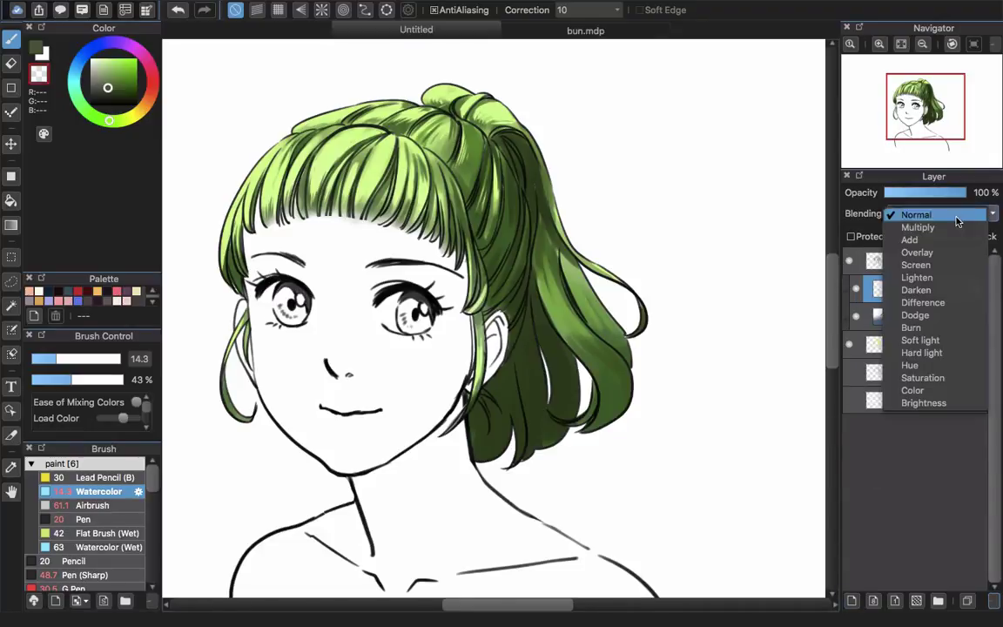
{"action": "left_click", "coordinate": [930, 278]}
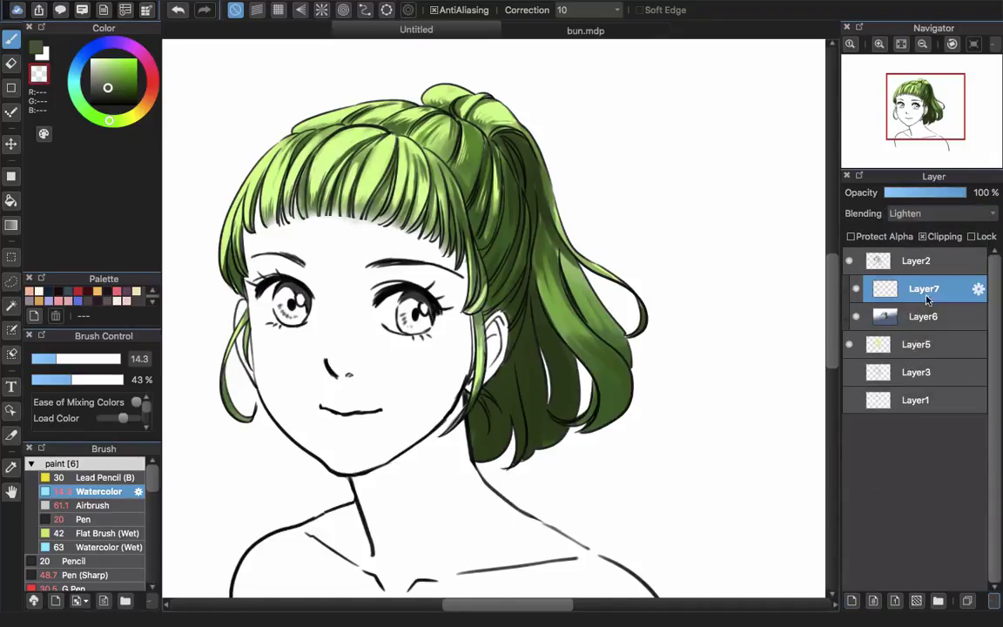
Switch to the Airbrush with pale yellow (255, 241, 164) and enlarge it to 455
{"action": "left_click", "coordinate": [113, 507]}
{"action": "scroll", "coordinate": [516, 363], "scroll_direction": "down", "scroll_amount": 5}
{"action": "scroll", "coordinate": [494, 318], "scroll_direction": "up", "scroll_amount": 3}
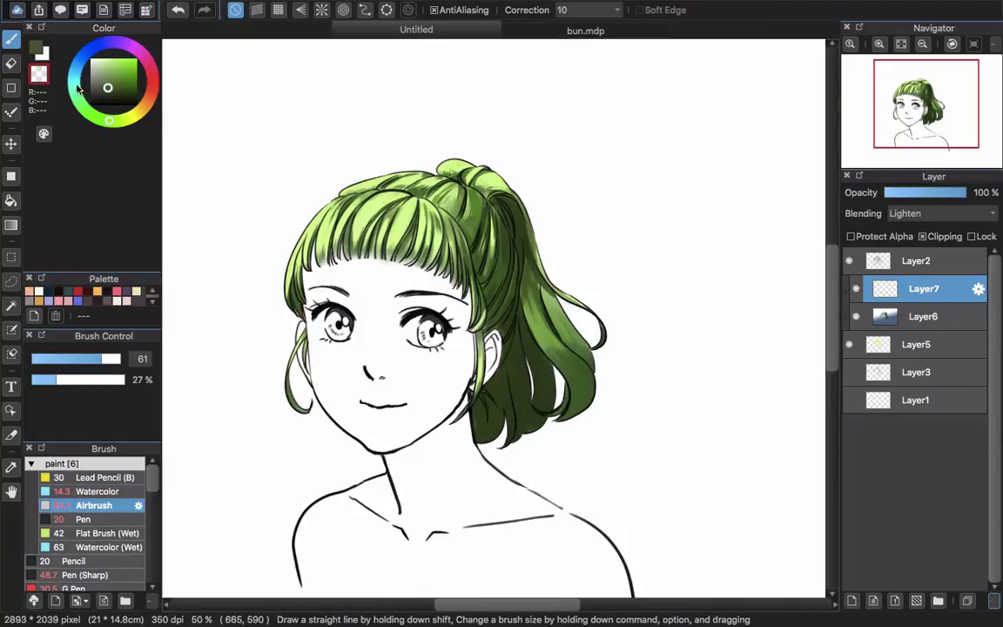
{"action": "left_click", "coordinate": [38, 49]}
{"action": "left_click_drag", "start_coordinate": [130, 115], "coordinate": [107, 56]}
{"action": "key", "text": "bracketright"}
{"action": "key", "text": "bracketright"}
{"action": "key", "text": "bracketright"}
{"action": "key", "text": "bracketright"}
{"action": "key", "text": "bracketright"}
{"action": "key", "text": "bracketright"}
{"action": "key", "text": "bracketright"}
{"action": "key", "text": "bracketright"}
{"action": "key", "text": "bracketright"}
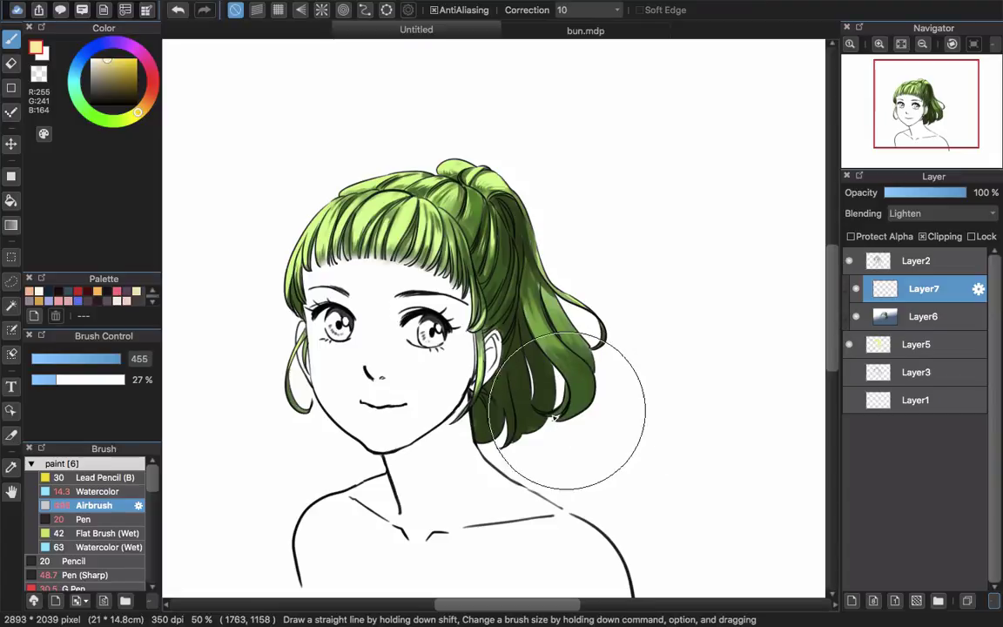
Undo a first oversized glow stroke and airbrush pale yellow lightly over the ponytail's lower locks at brush size 201
{"action": "left_click_drag", "start_coordinate": [566, 412], "coordinate": [435, 486]}
{"action": "key", "text": "super+z"}
{"action": "mouse_move", "coordinate": [471, 384]}
{"action": "left_mouse_down"}
{"action": "mouse_move", "coordinate": [493, 523]}
{"action": "mouse_move", "coordinate": [604, 408]}
{"action": "mouse_move", "coordinate": [508, 372]}
{"action": "mouse_move", "coordinate": [542, 421]}
{"action": "left_mouse_up"}
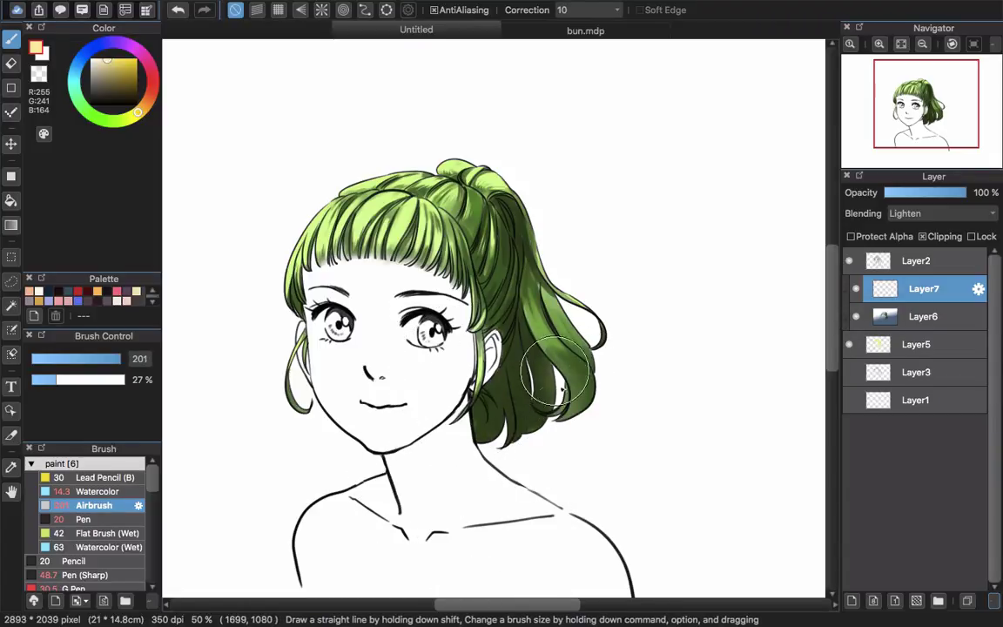
{"action": "left_click_drag", "start_coordinate": [558, 369], "coordinate": [553, 389]}
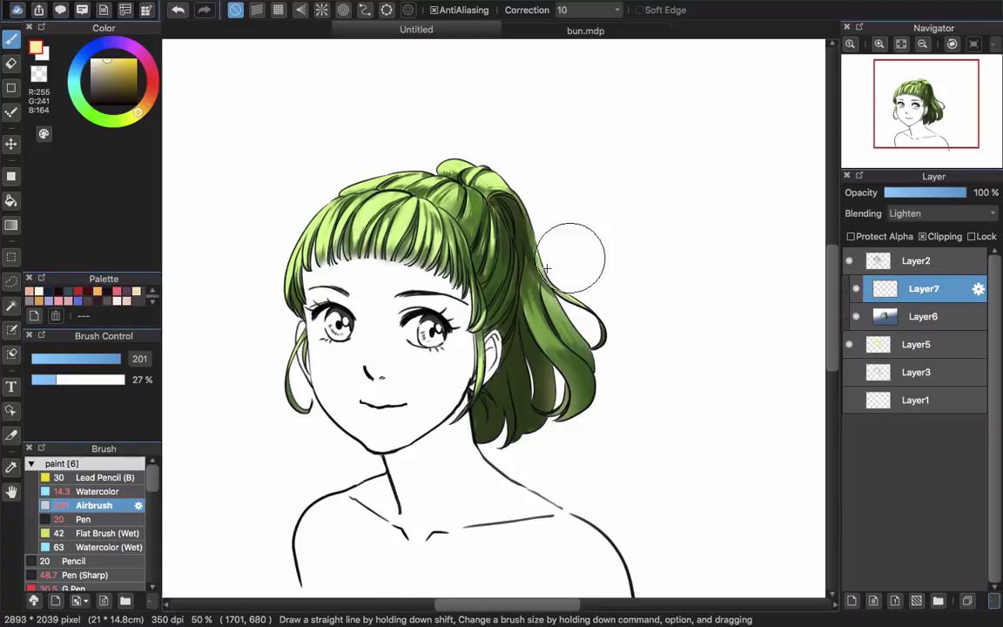
Airbrush a pale yellow glow along the ponytail's outer edge and flyaway strand, reducing the brush to 79
{"action": "mouse_move", "coordinate": [573, 258]}
{"action": "left_mouse_down"}
{"action": "mouse_move", "coordinate": [537, 235]}
{"action": "mouse_move", "coordinate": [598, 273]}
{"action": "left_mouse_up"}
{"action": "left_click_drag", "start_coordinate": [528, 217], "coordinate": [596, 312]}
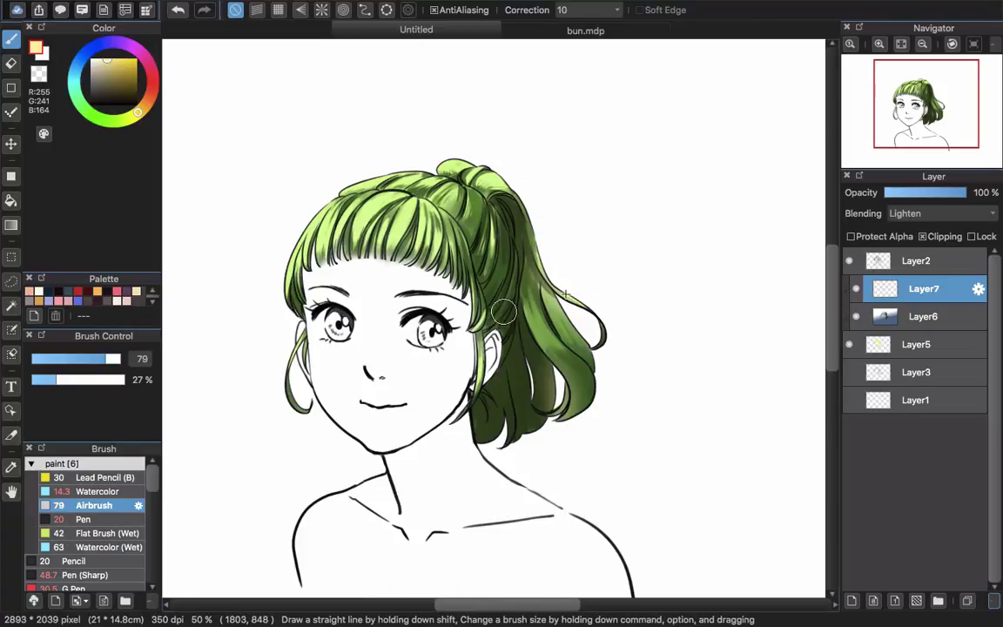
{"action": "mouse_move", "coordinate": [504, 311]}
{"action": "left_mouse_down"}
{"action": "mouse_move", "coordinate": [622, 278]}
{"action": "mouse_move", "coordinate": [558, 252]}
{"action": "left_mouse_up"}
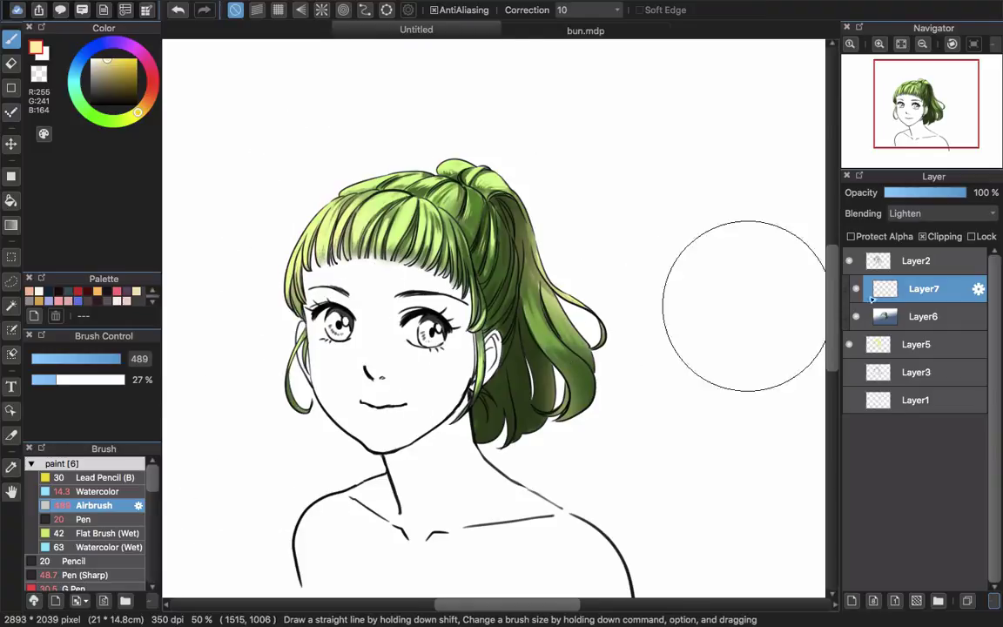
Move Layer7 above Layer2 without clipping and airbrush pale yellow over the outer hair edges with a size 489 brush
{"action": "left_click_drag", "start_coordinate": [964, 246], "coordinate": [966, 254]}
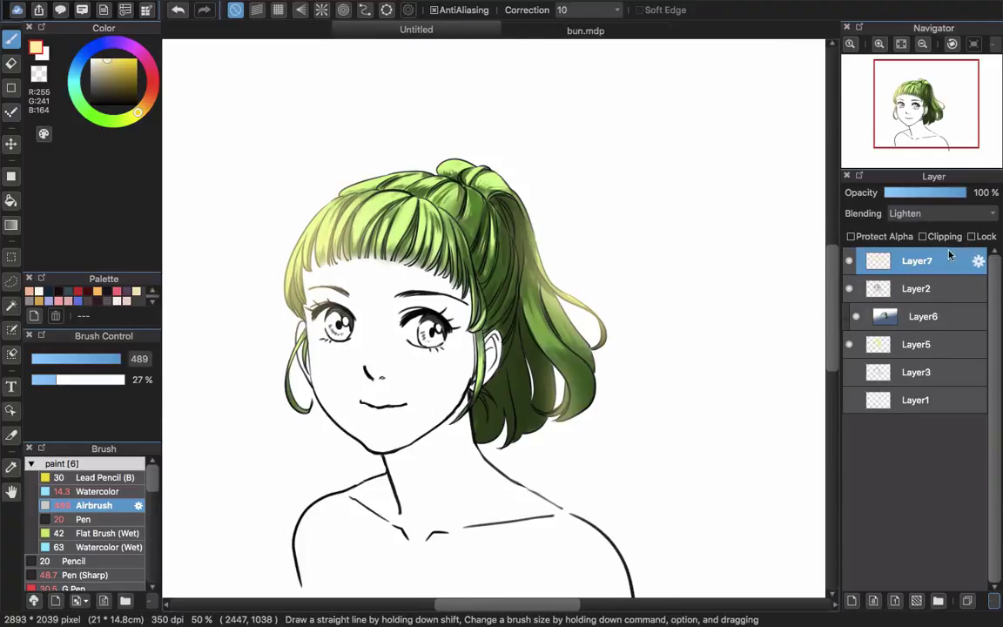
{"action": "scroll", "coordinate": [697, 330], "scroll_direction": "down", "scroll_amount": 2}
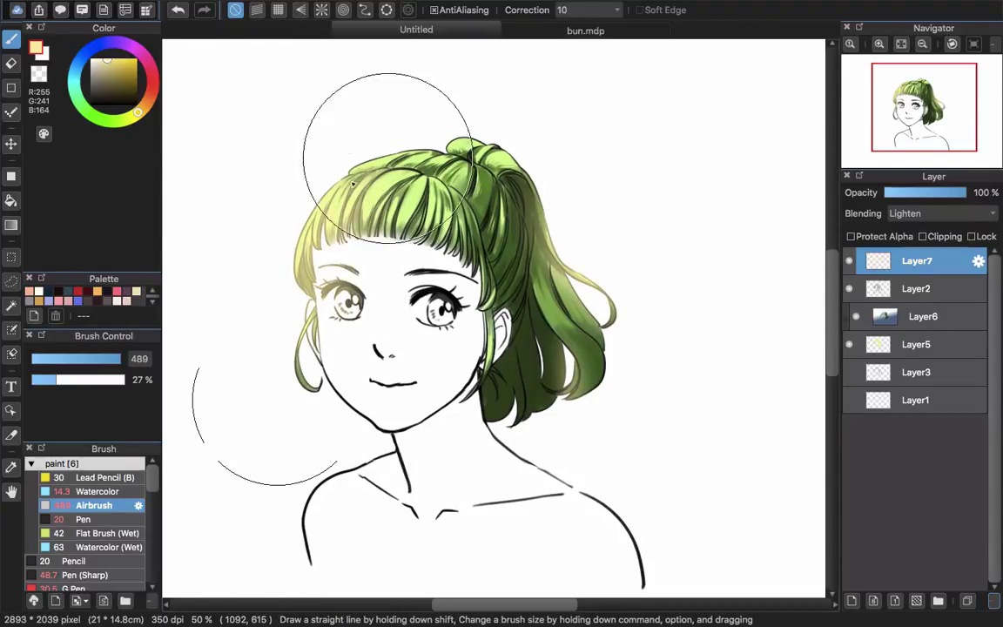
{"action": "left_click_drag", "start_coordinate": [572, 387], "coordinate": [589, 401]}
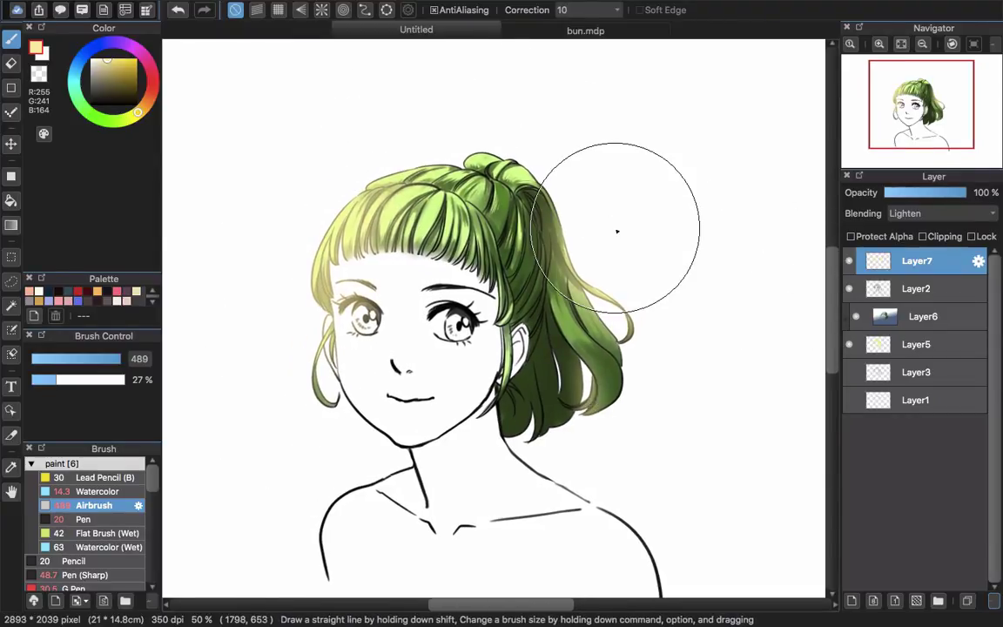
Shift Layer7's hue to 104, set its saturation to 89% and lower its brightness slightly
{"action": "key", "text": "super+u"}
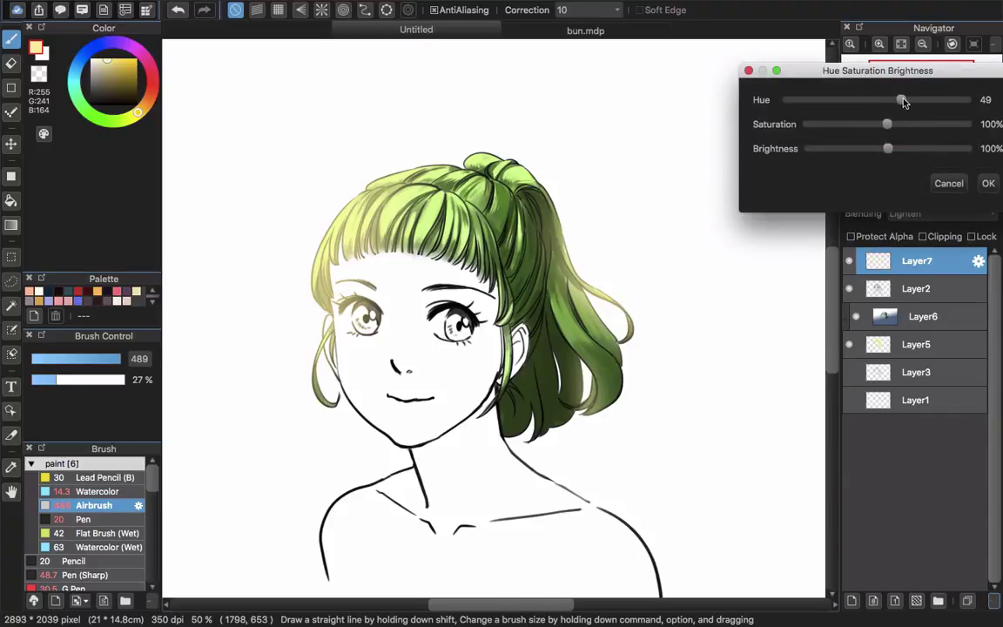
{"action": "left_click_drag", "start_coordinate": [904, 102], "coordinate": [928, 102]}
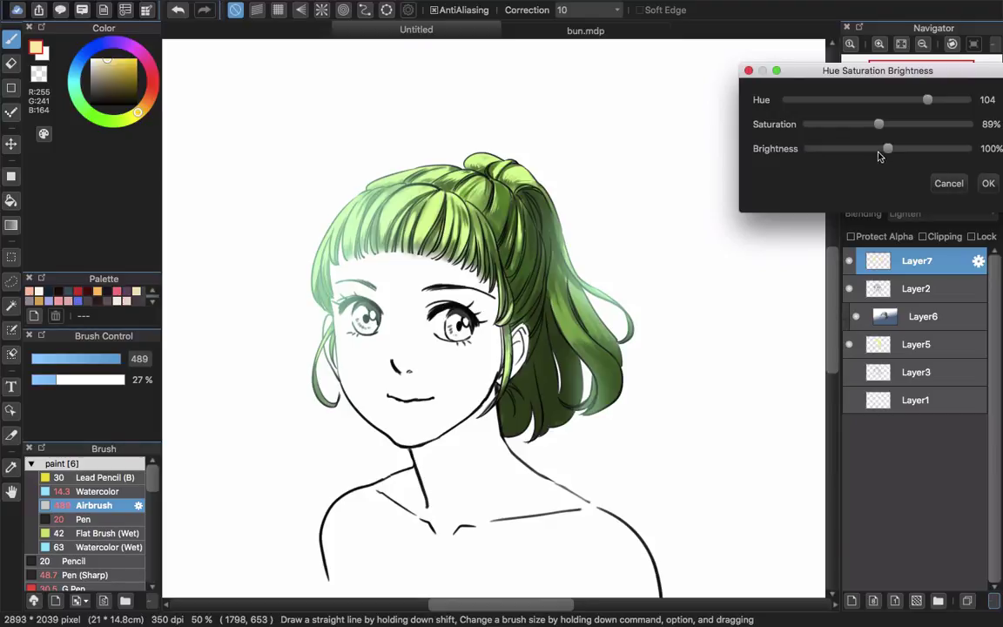
{"action": "left_click_drag", "start_coordinate": [873, 150], "coordinate": [881, 149]}
{"action": "left_click", "coordinate": [988, 185]}
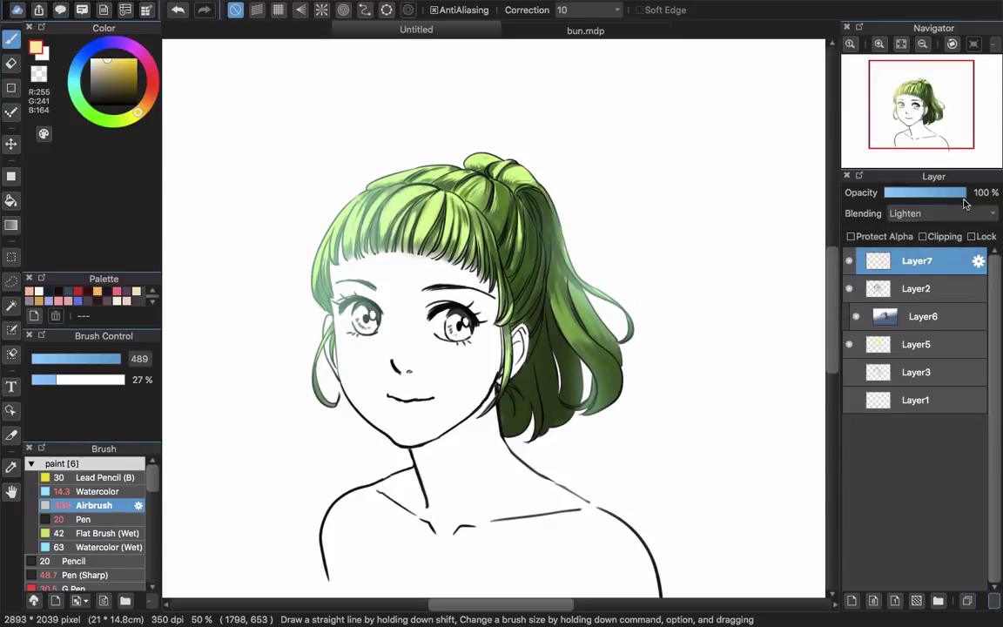
{"action": "scroll", "coordinate": [610, 427], "scroll_direction": "down", "scroll_amount": 1}
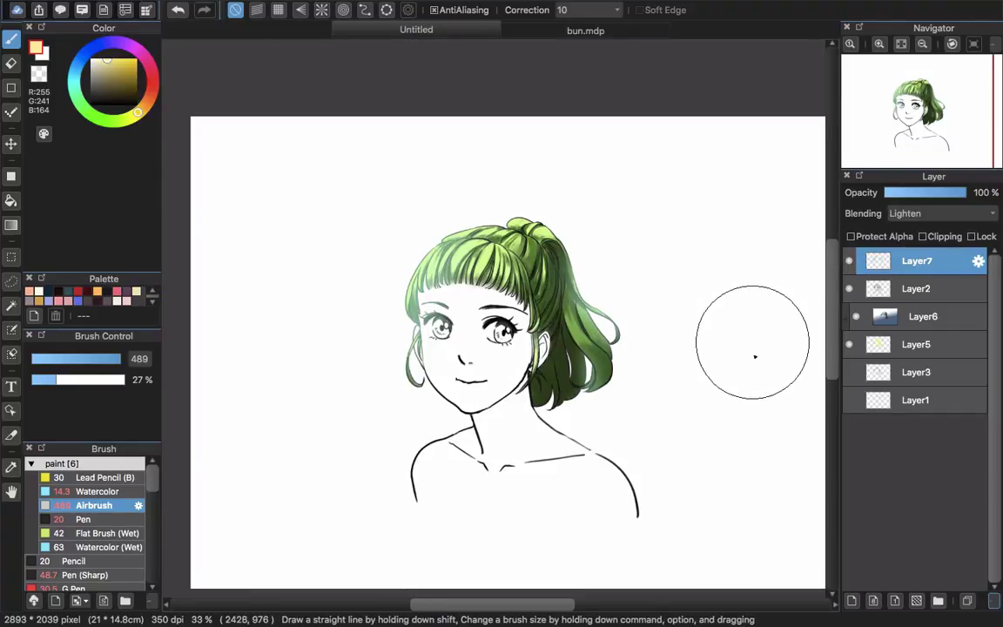